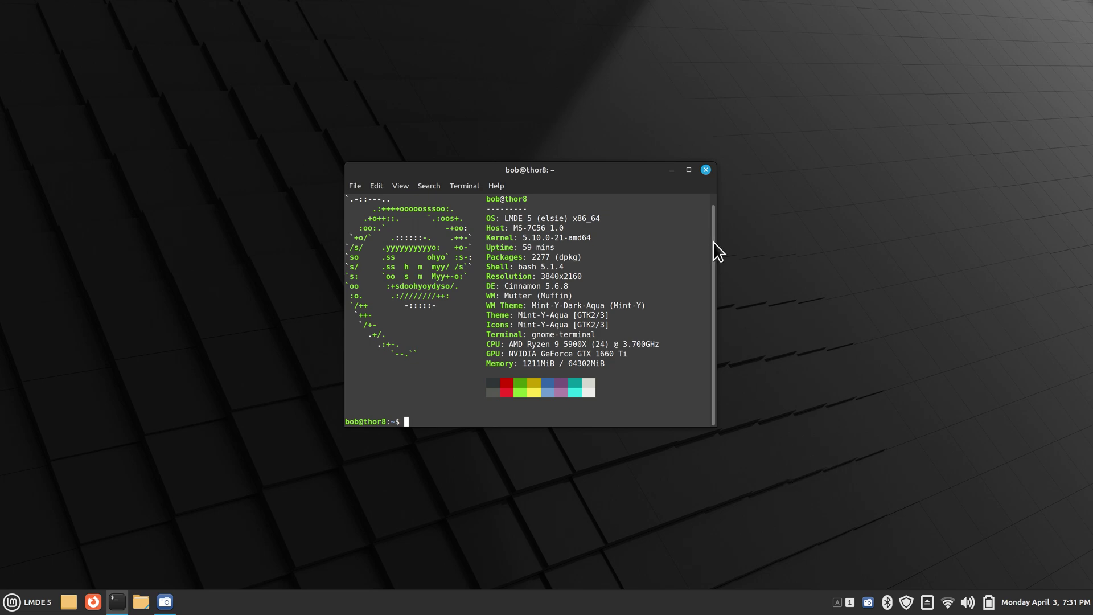
Close the terminal, launch Software Manager and browse the Flatpak apps category.
left_click(706, 169)
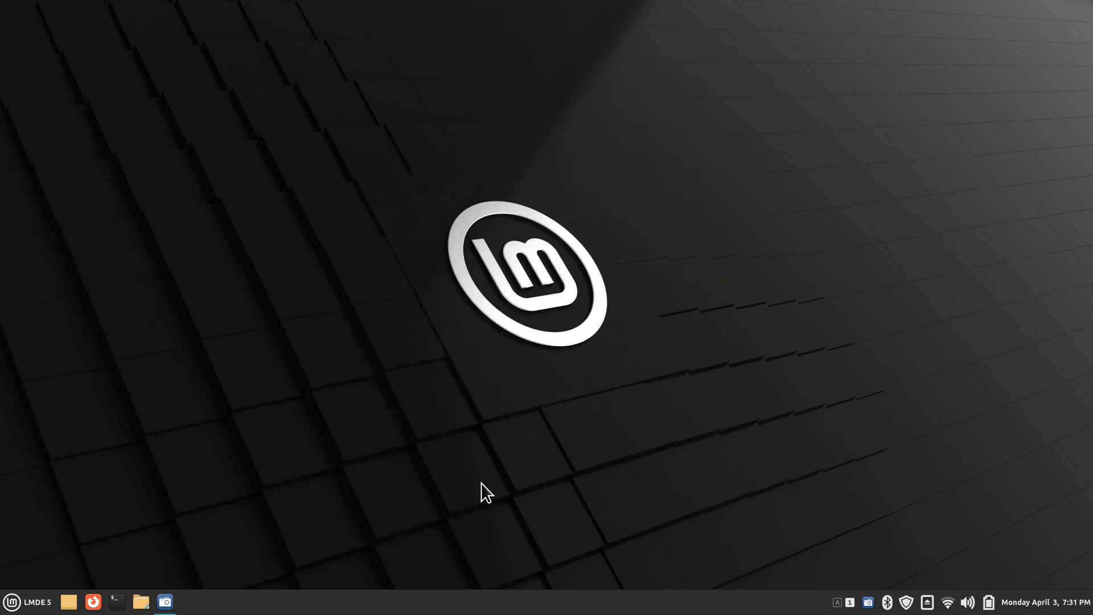
left_click(26, 602)
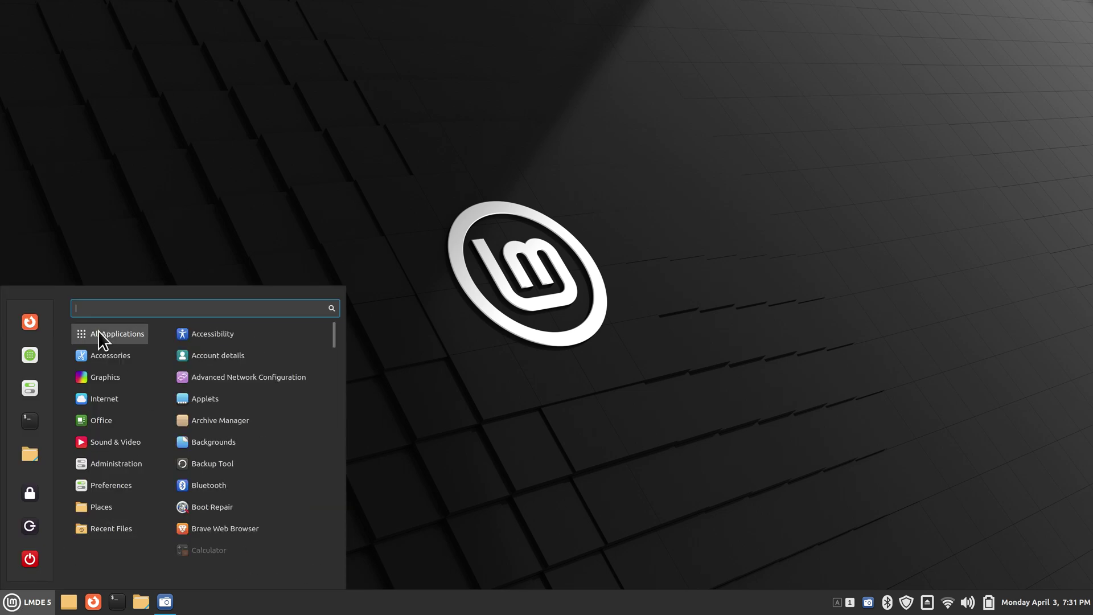
left_click(26, 357)
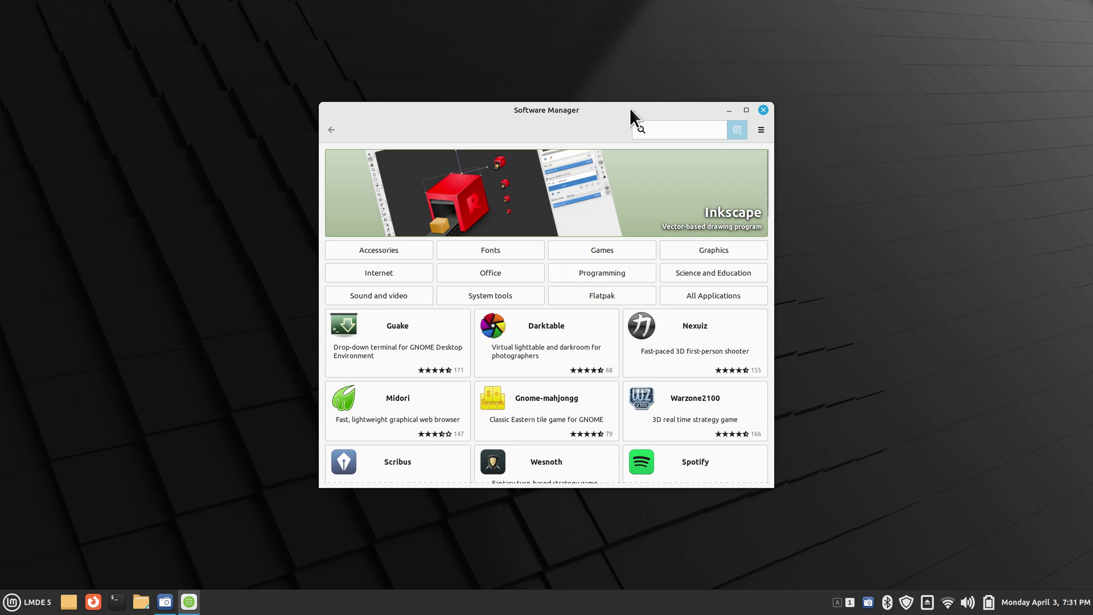
left_click_drag(629, 111, 541, 102)
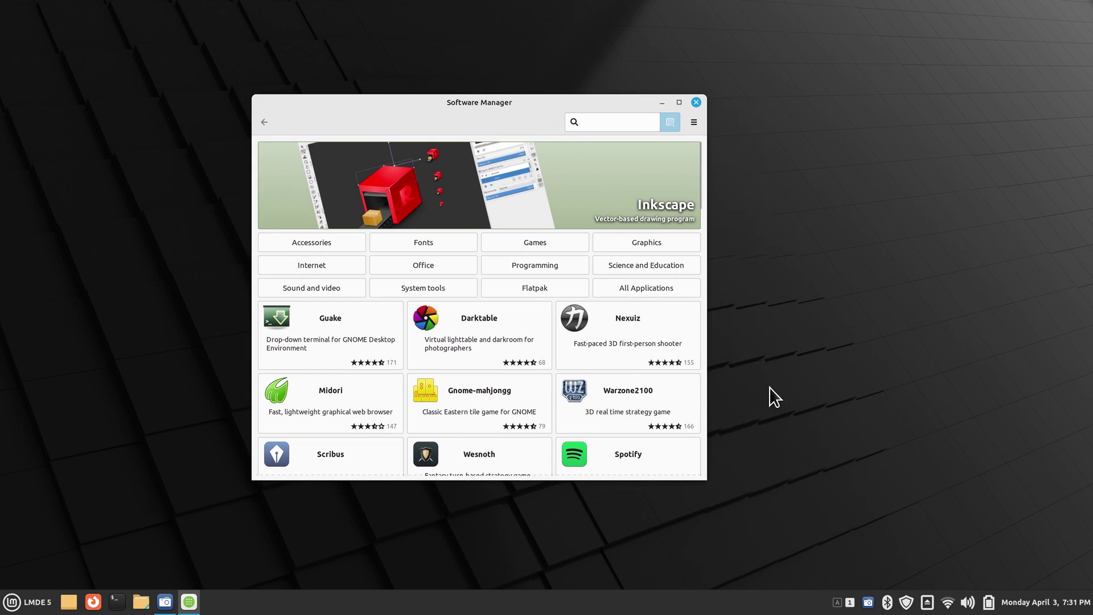
left_click(535, 289)
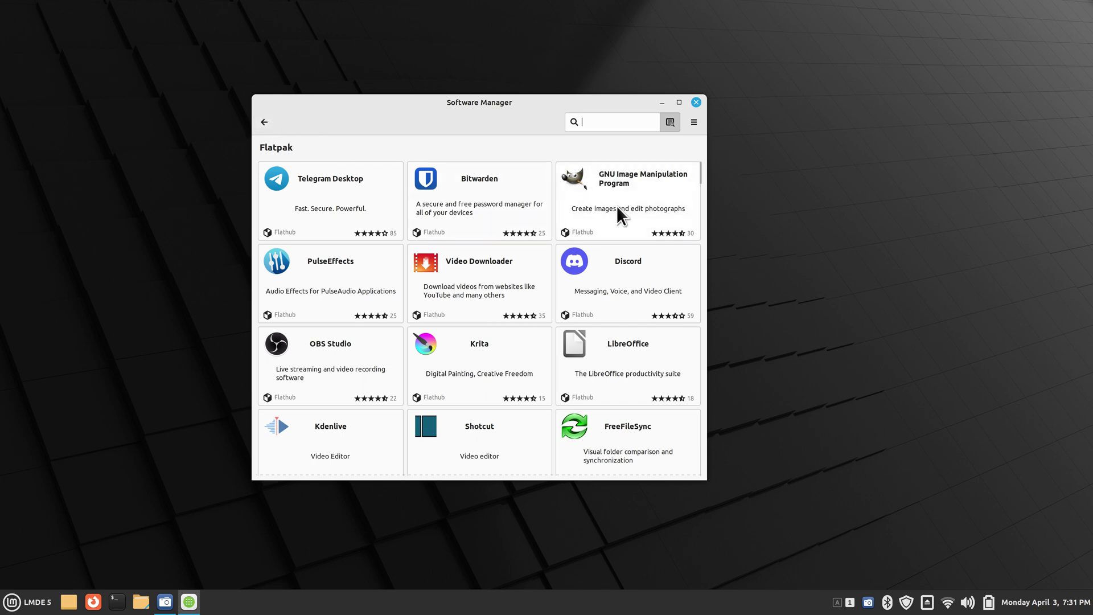
Search 'gimp', check Gimp's package sources keeping System Package, then return home.
left_click(259, 123)
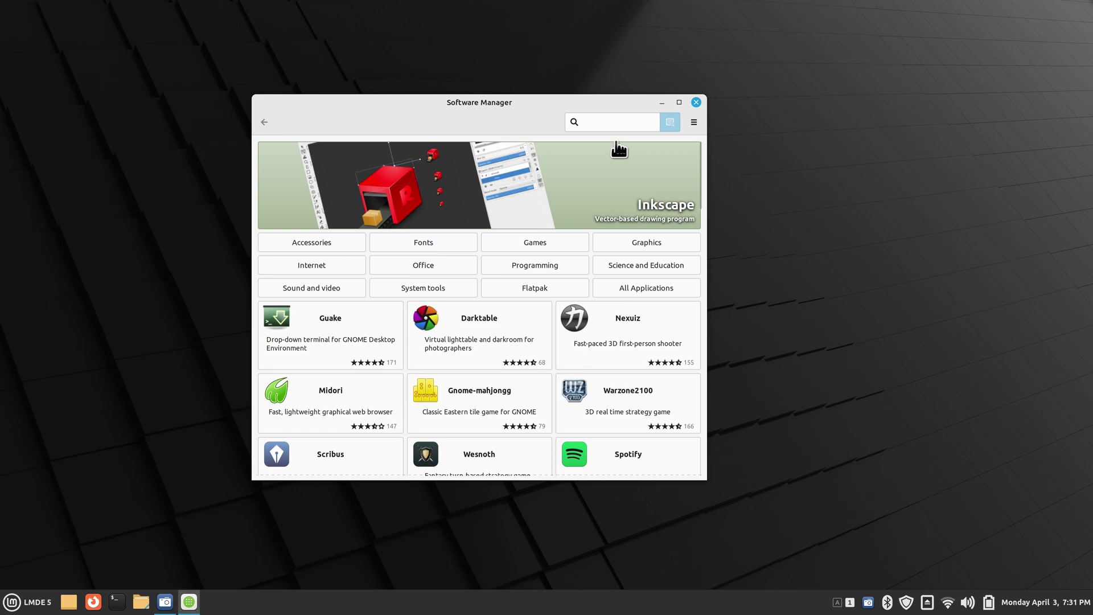
type("gimp")
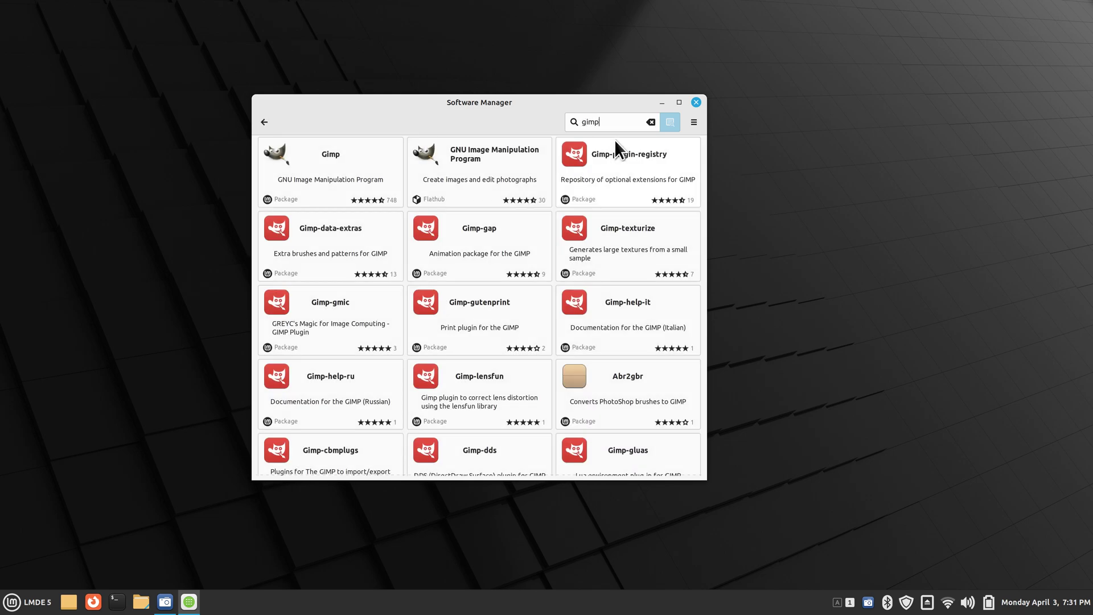
left_click(324, 175)
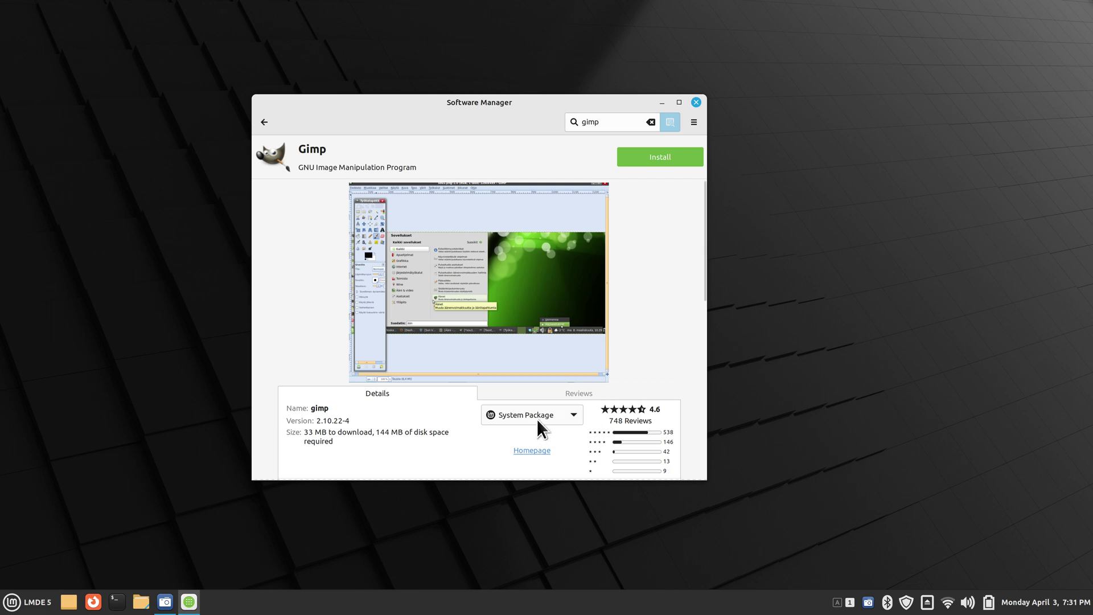
left_click(568, 415)
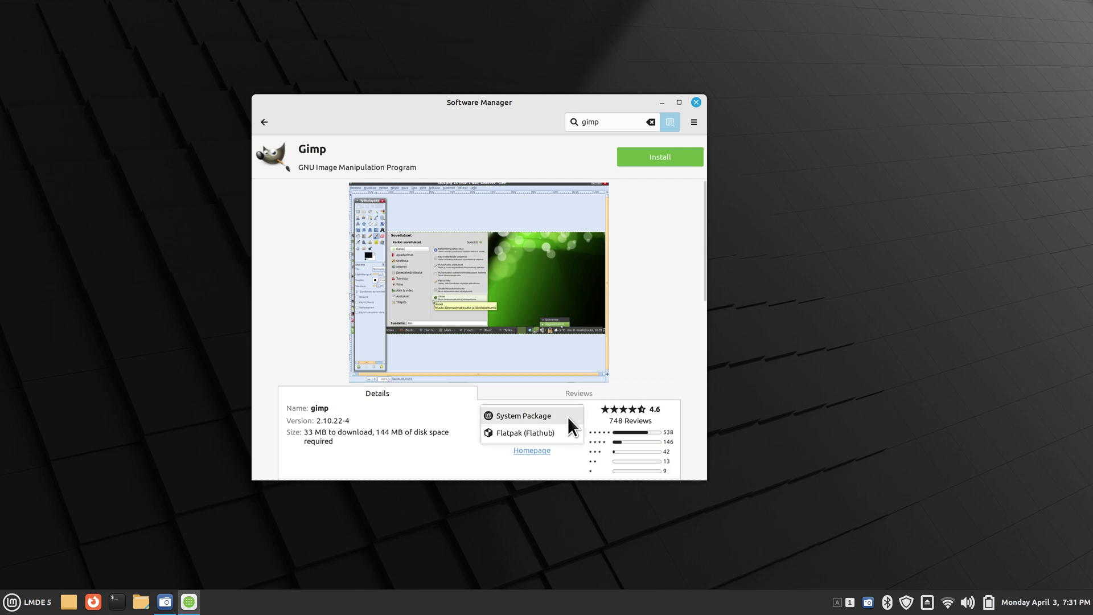
left_click(665, 278)
left_click(263, 122)
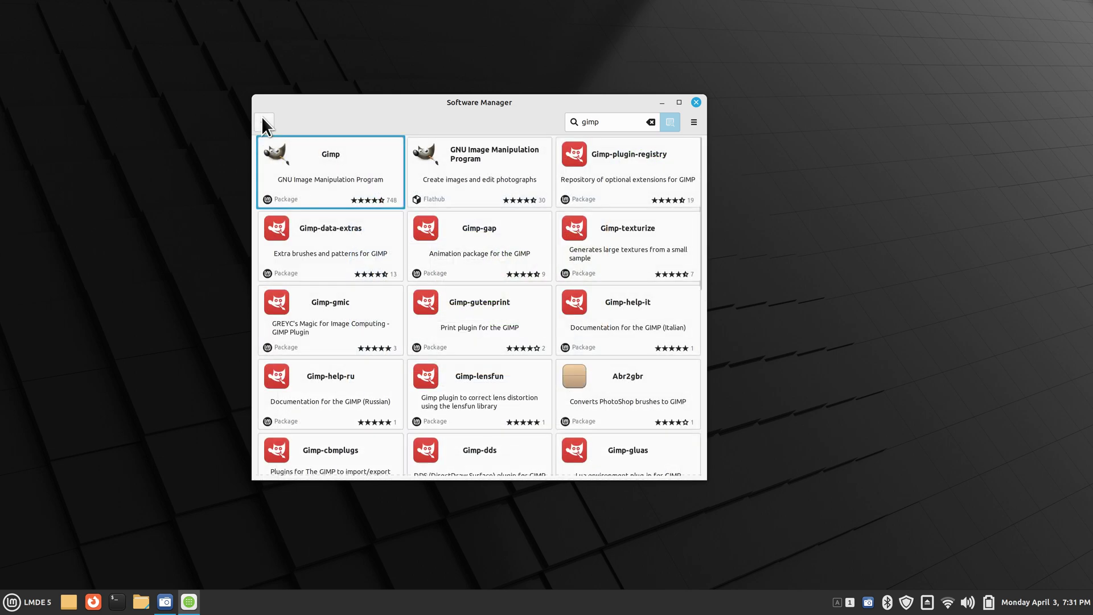
left_click(263, 122)
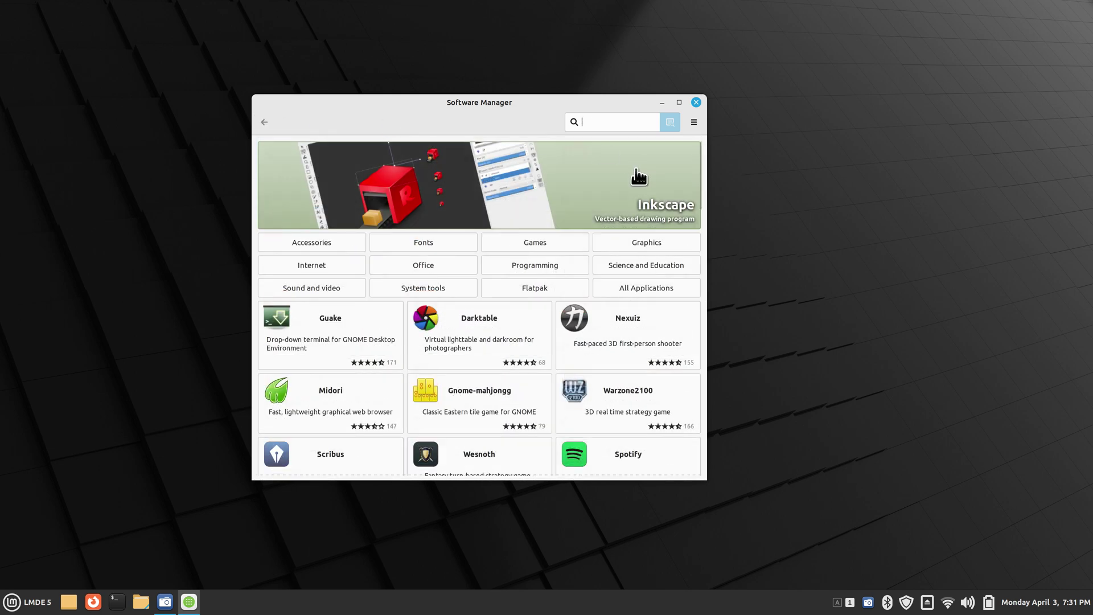
Check Software Manager's version in its About window, then close it.
left_click(693, 122)
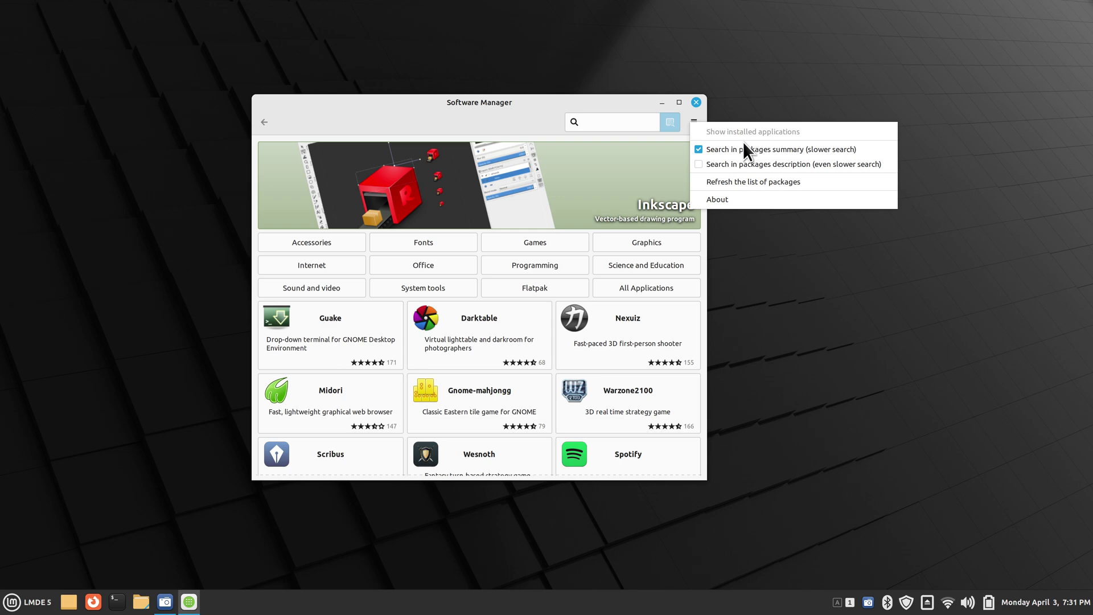
left_click(738, 199)
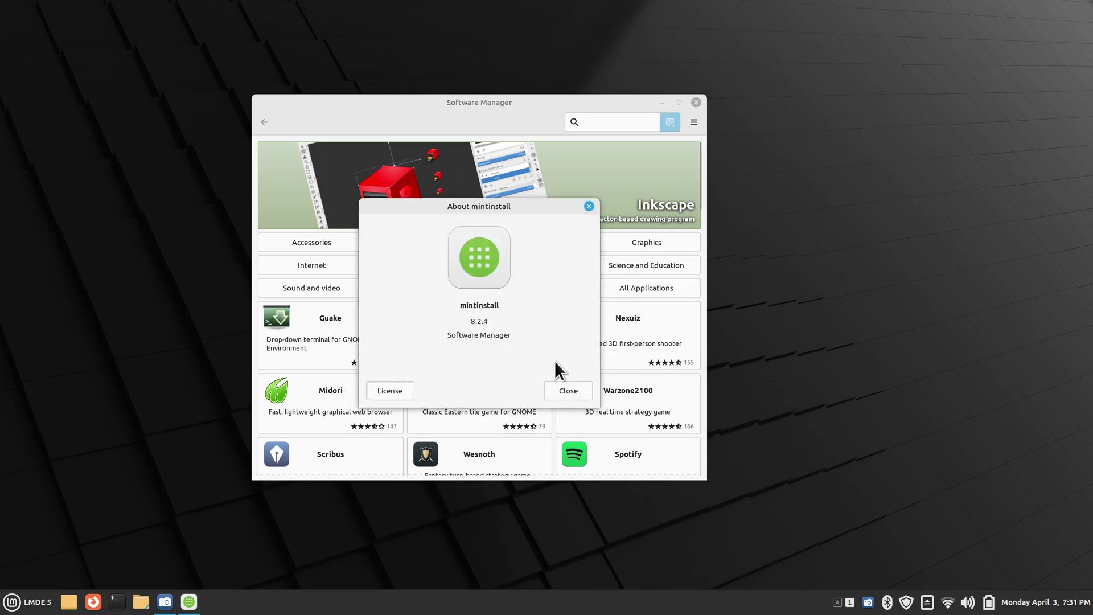
left_click_drag(448, 335, 531, 340)
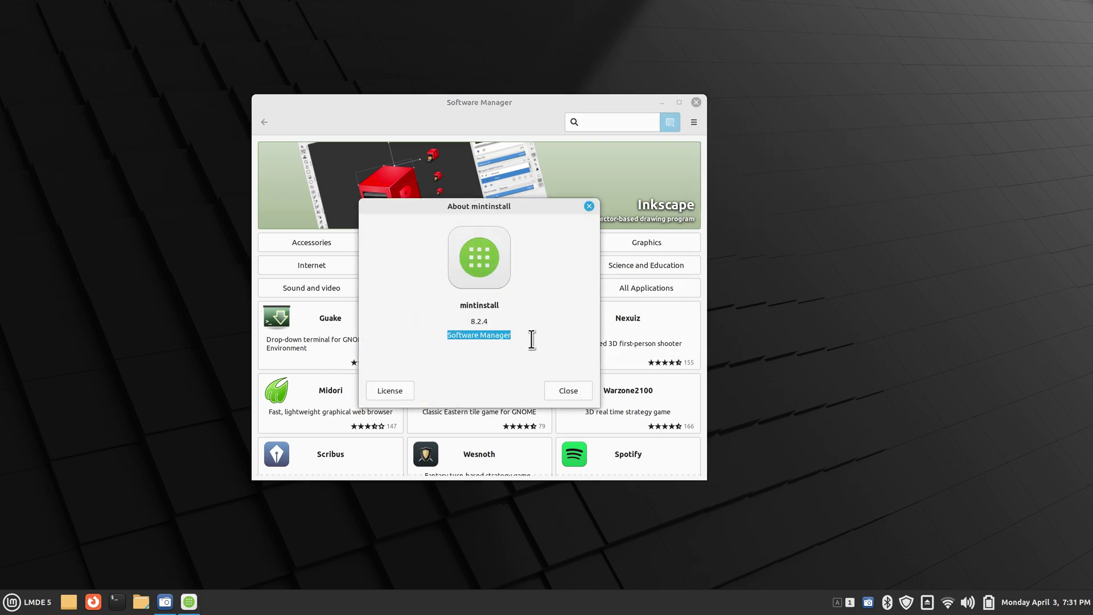
left_click(563, 390)
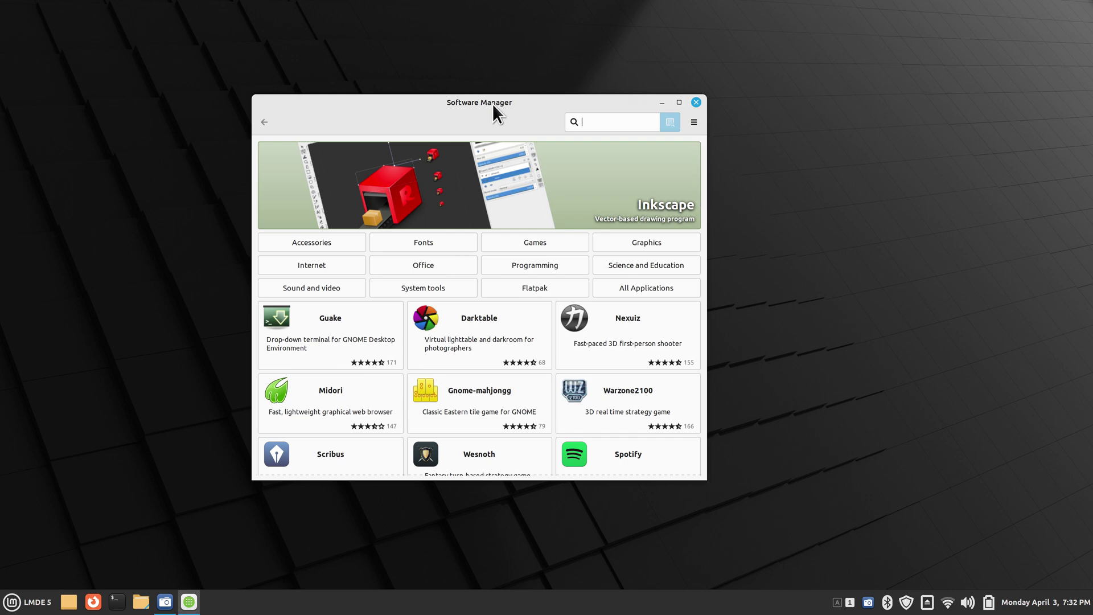
left_click_drag(493, 103, 562, 93)
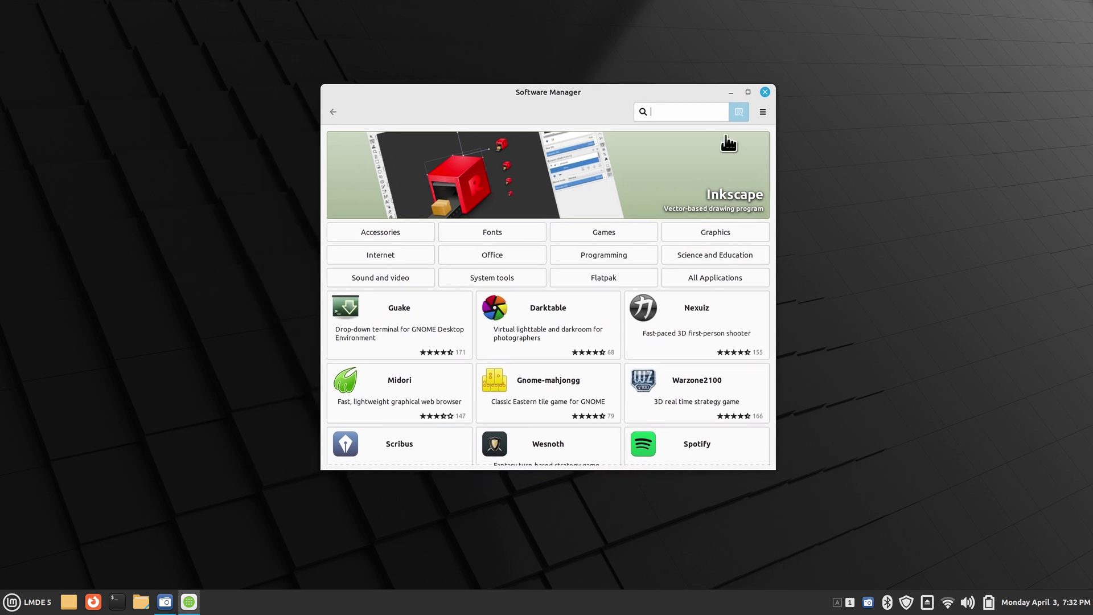
Look up the Variety package details, return home and close Software Manager.
left_click(673, 110)
type("variety")
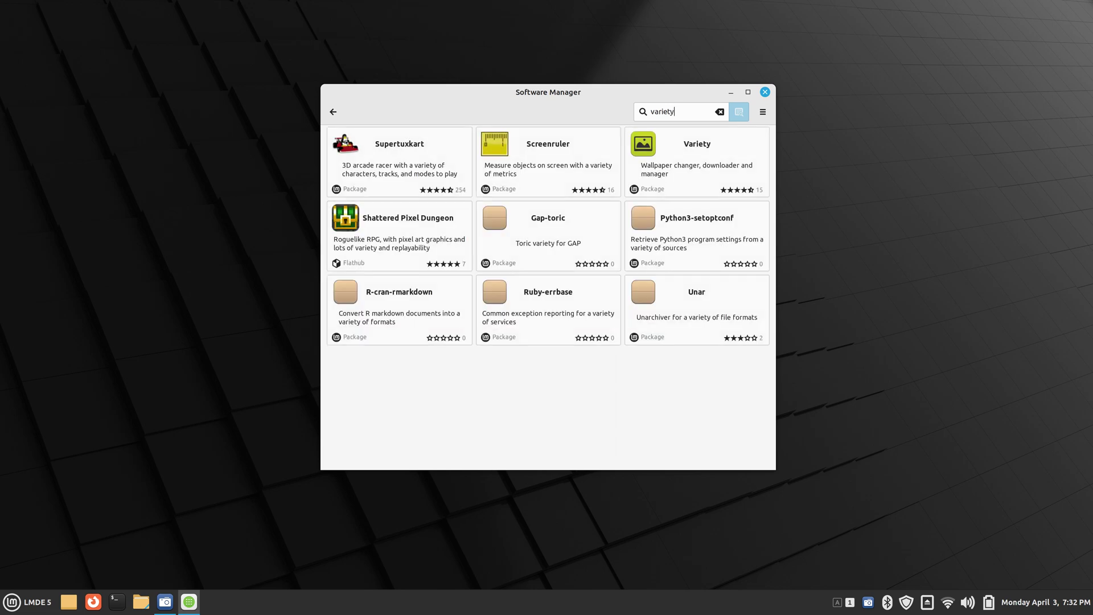
left_click(695, 162)
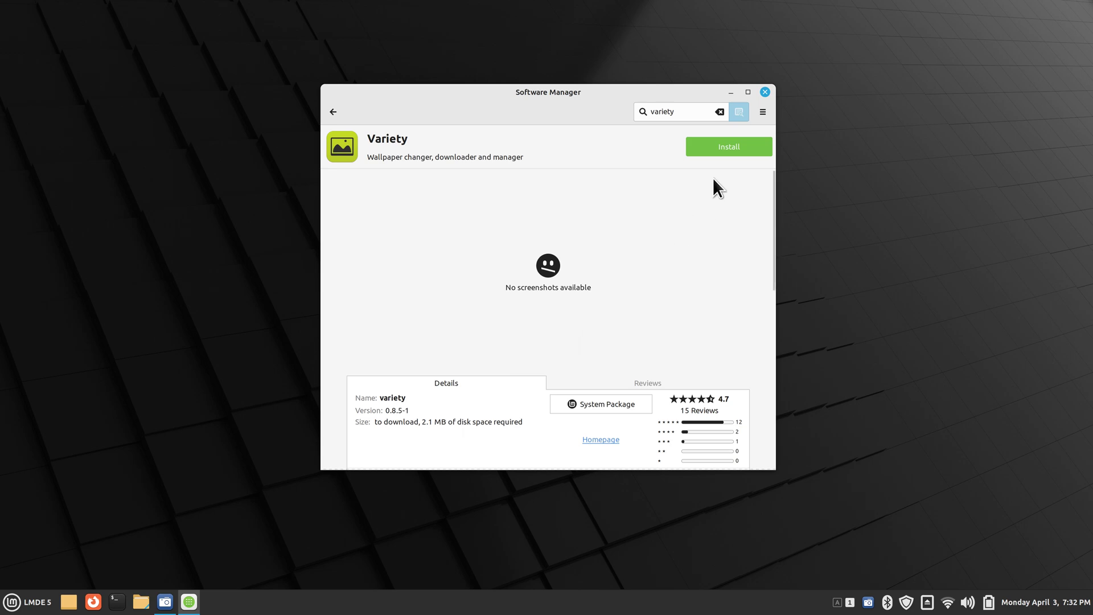
left_click(333, 111)
left_click(329, 109)
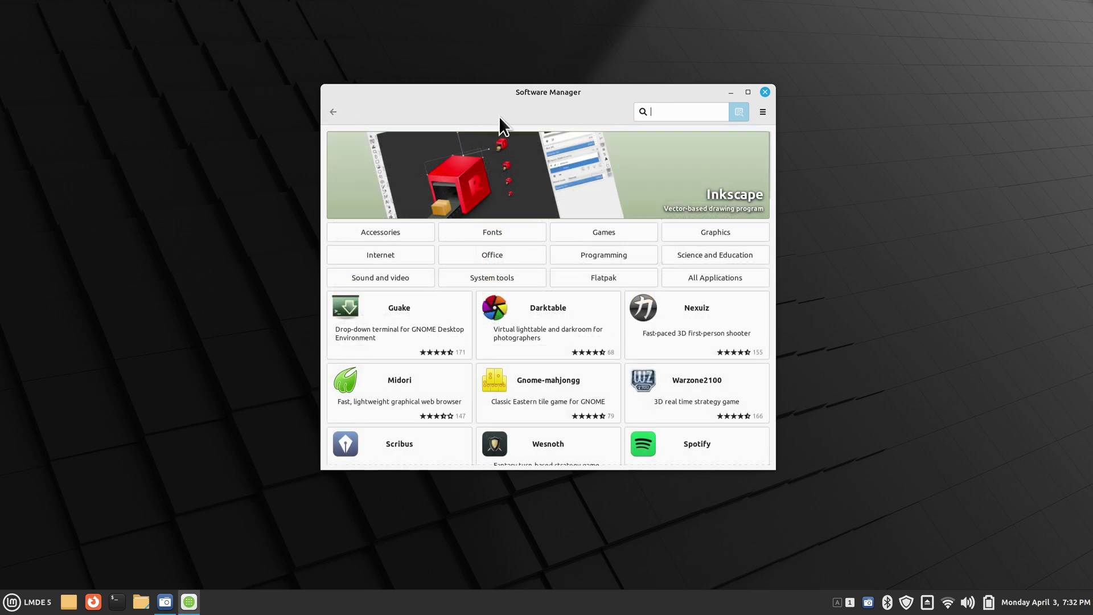
left_click(766, 92)
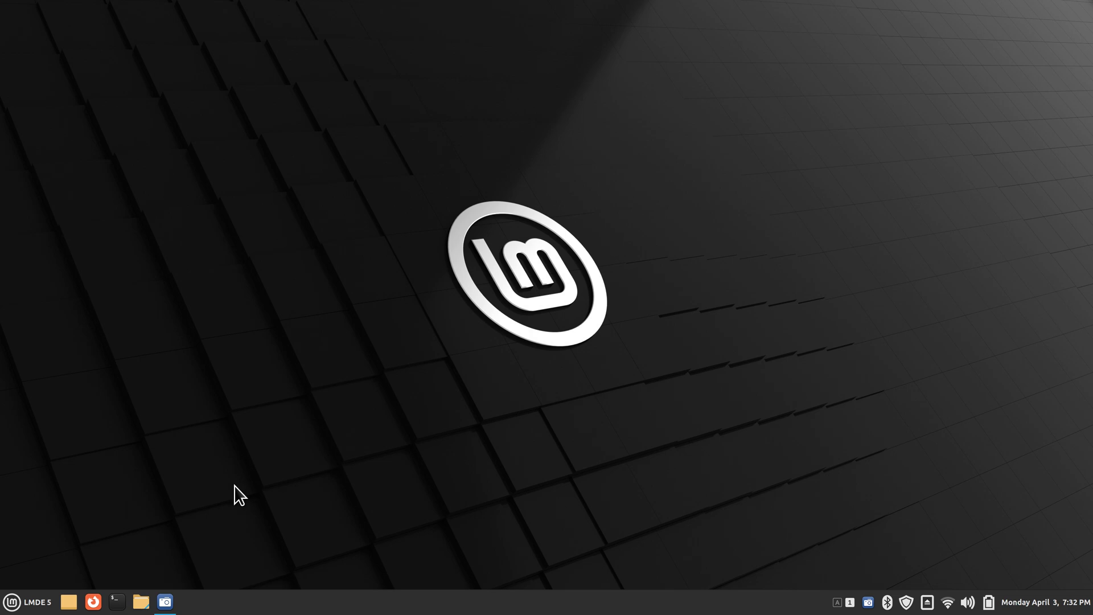
Launch Synaptic Package Manager from the menu via 'sy' and authenticate with the administrator password.
left_click(21, 607)
type("sy")
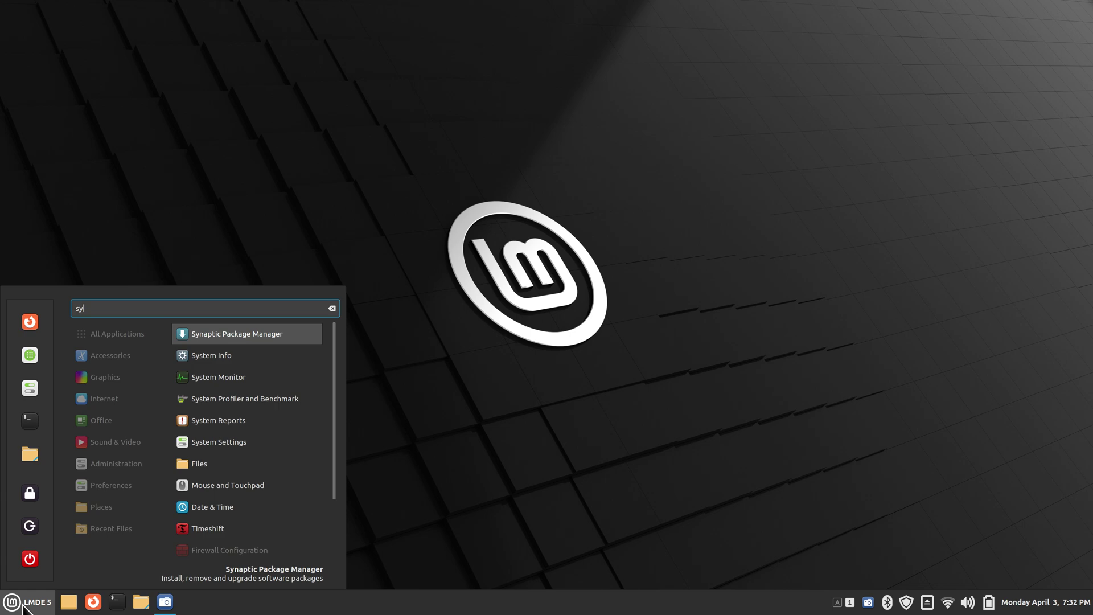
left_click(227, 336)
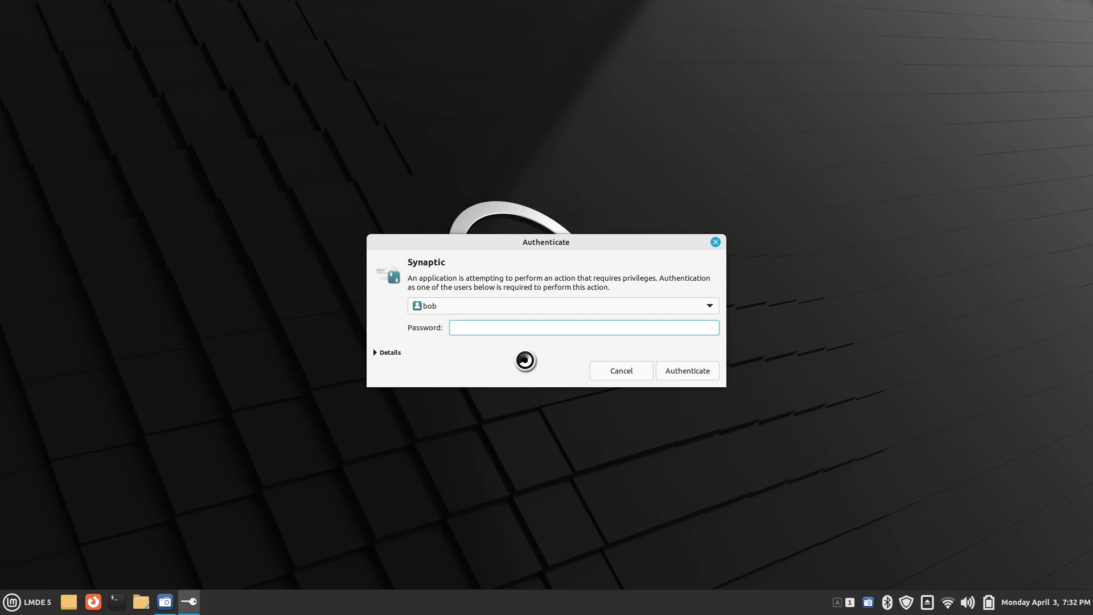
type("•••••••••")
key("Return")
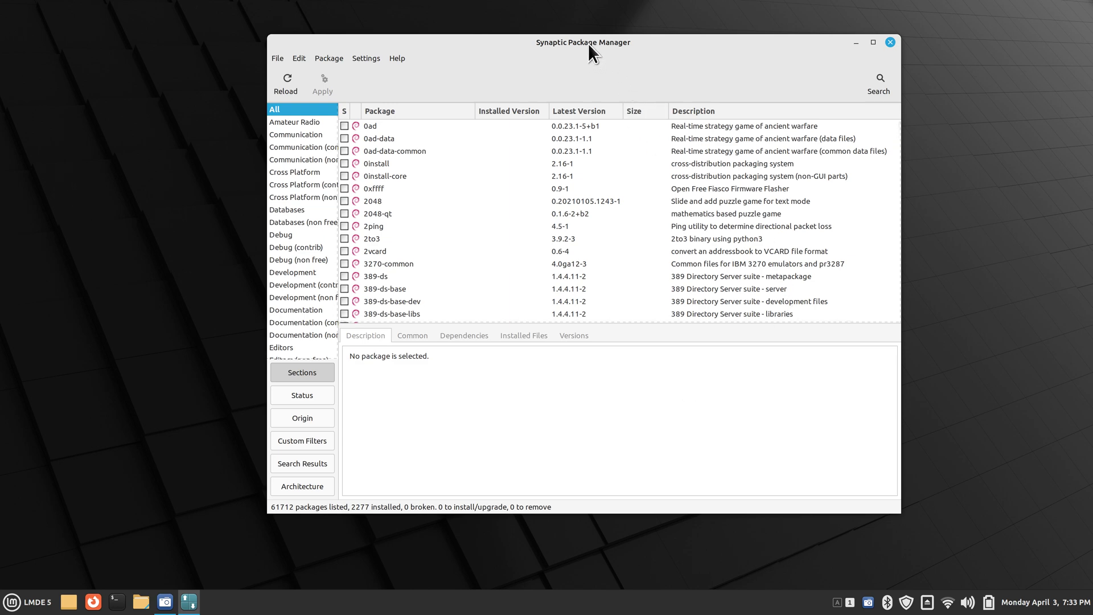
View Synaptic's legend of package status icons from Help, then close it.
left_click(404, 58)
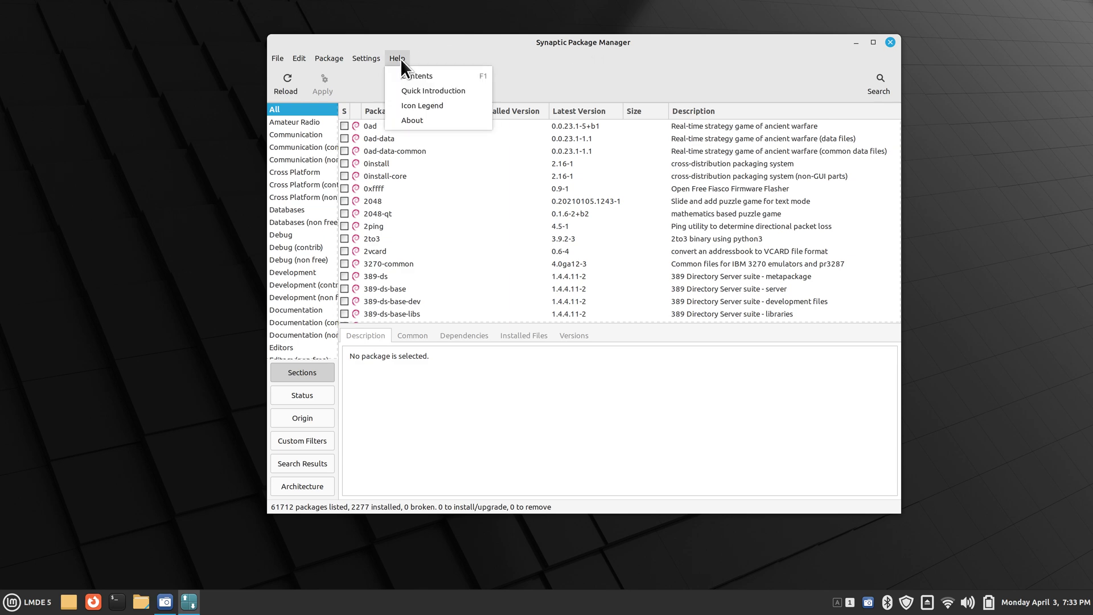
left_click(435, 106)
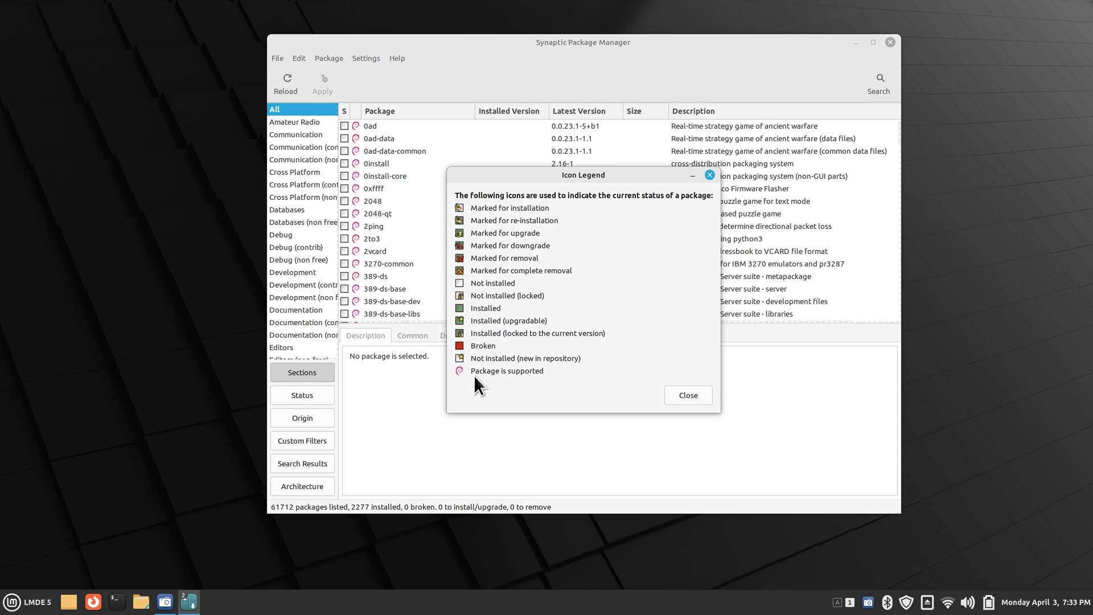
left_click(672, 395)
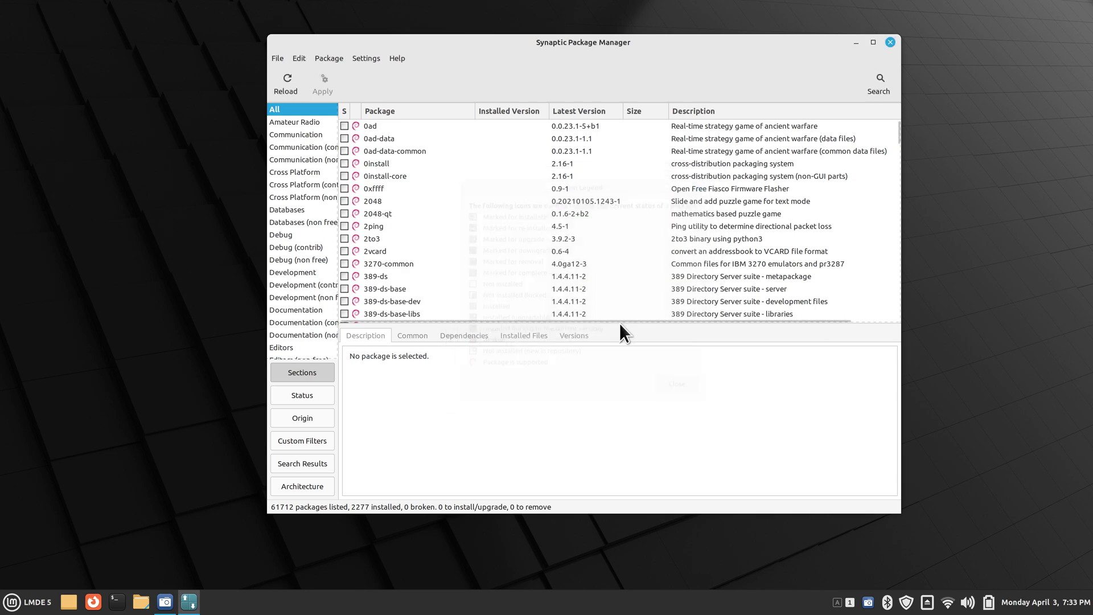
Open Synaptic's Preferences, close them unchanged, and dismiss the Settings menu.
left_click(362, 56)
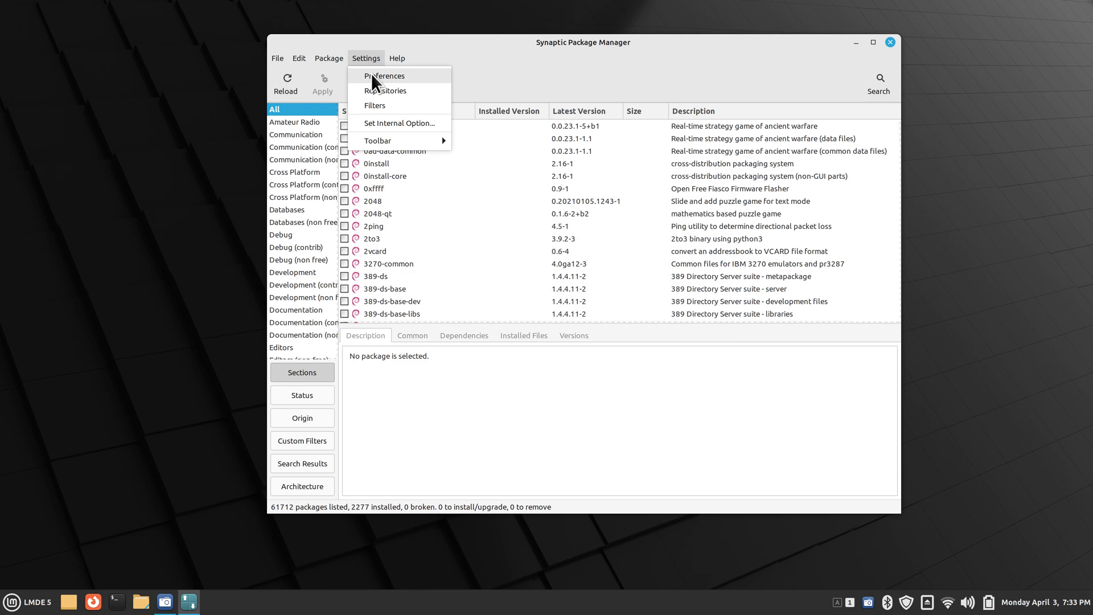
left_click(371, 73)
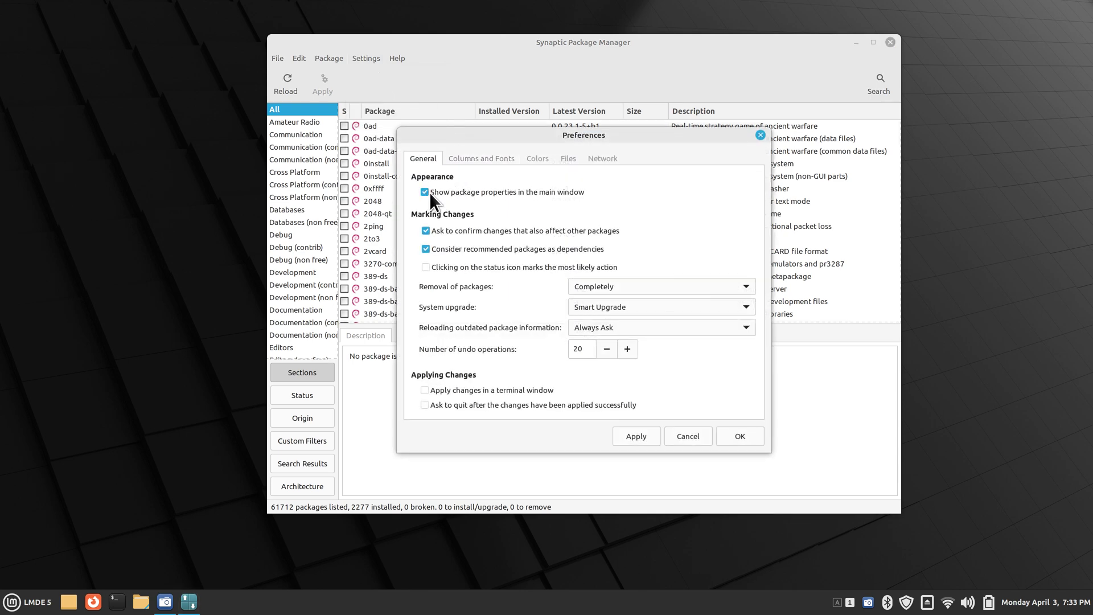
left_click(761, 134)
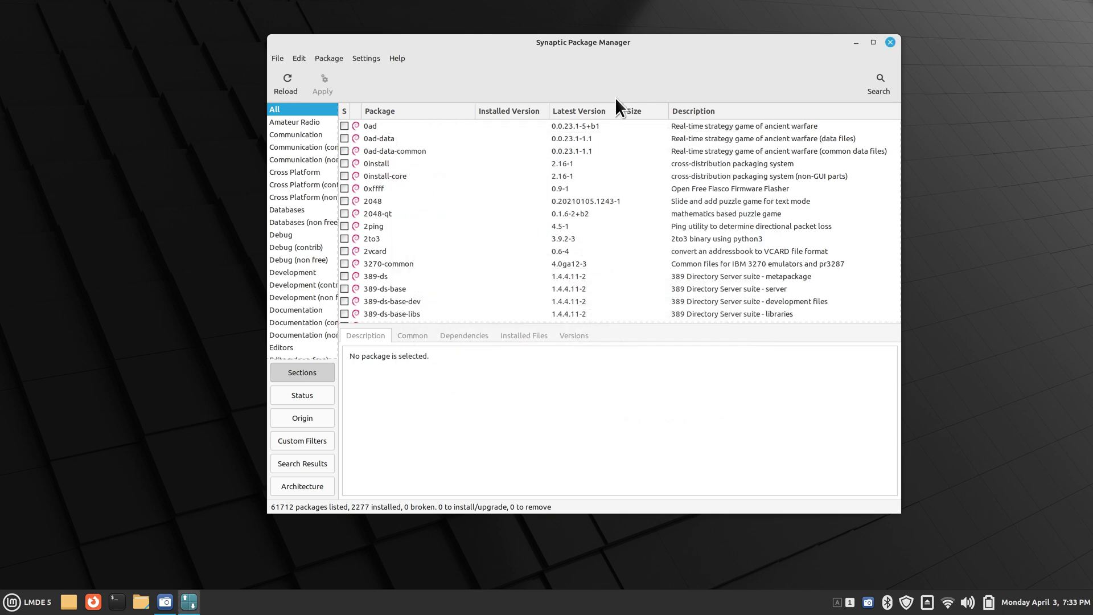
left_click(364, 55)
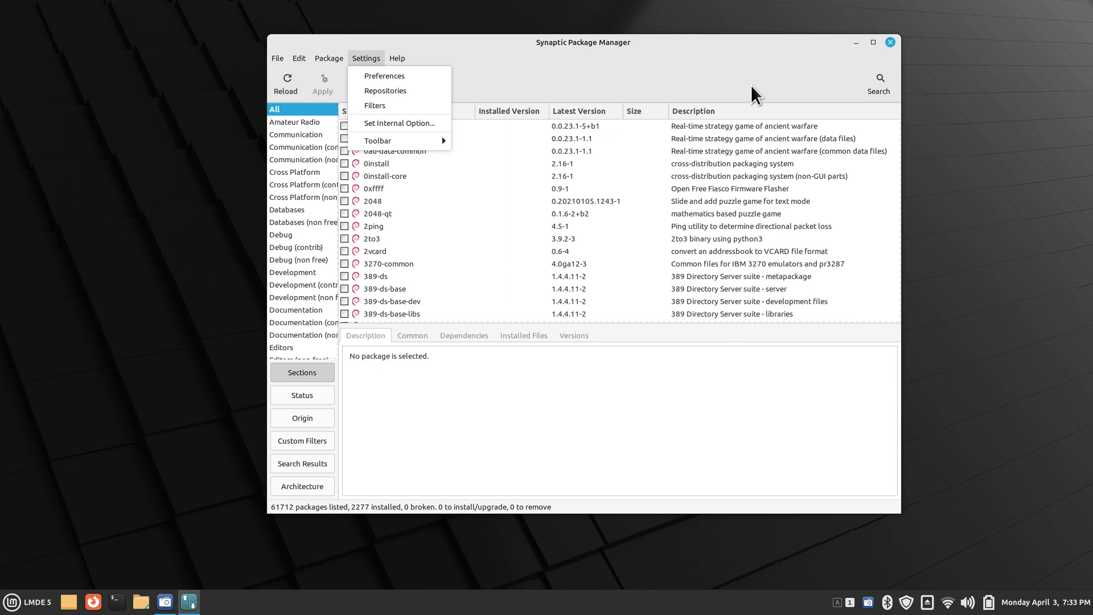
left_click(856, 68)
Run a Find search for 'variety', with Look in set to package Name only.
left_click(884, 83)
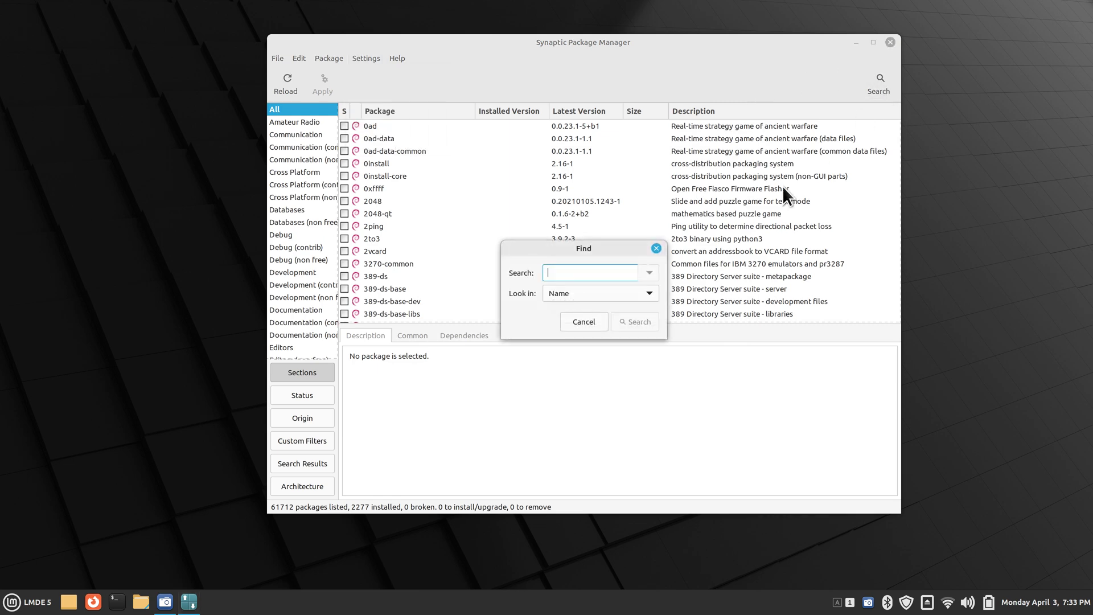
left_click_drag(577, 246, 601, 379)
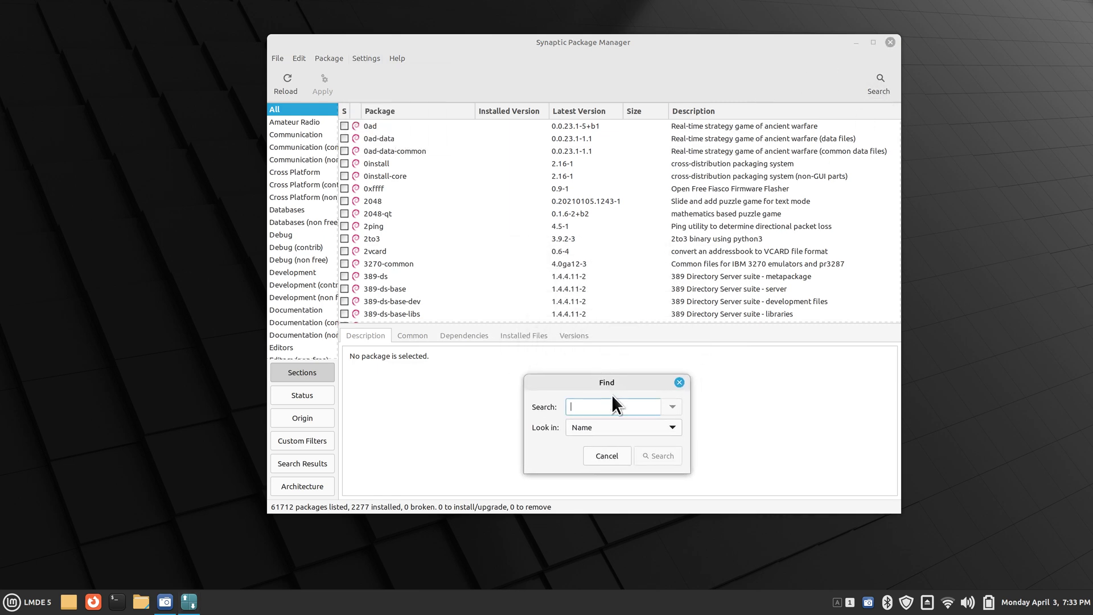
left_click(661, 428)
left_click(663, 446)
left_click(669, 426)
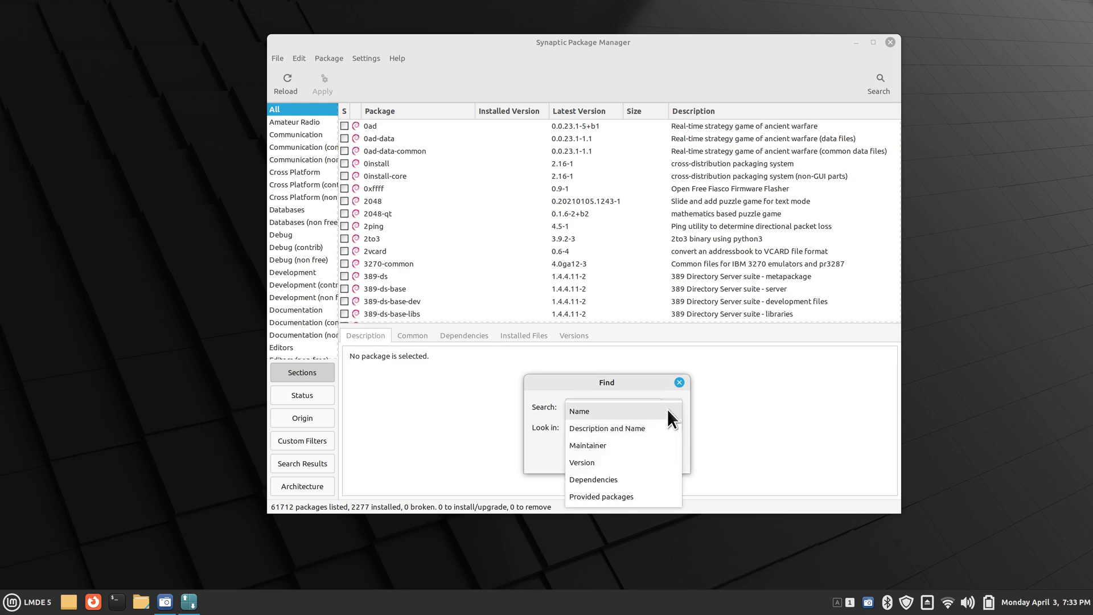
left_click(667, 409)
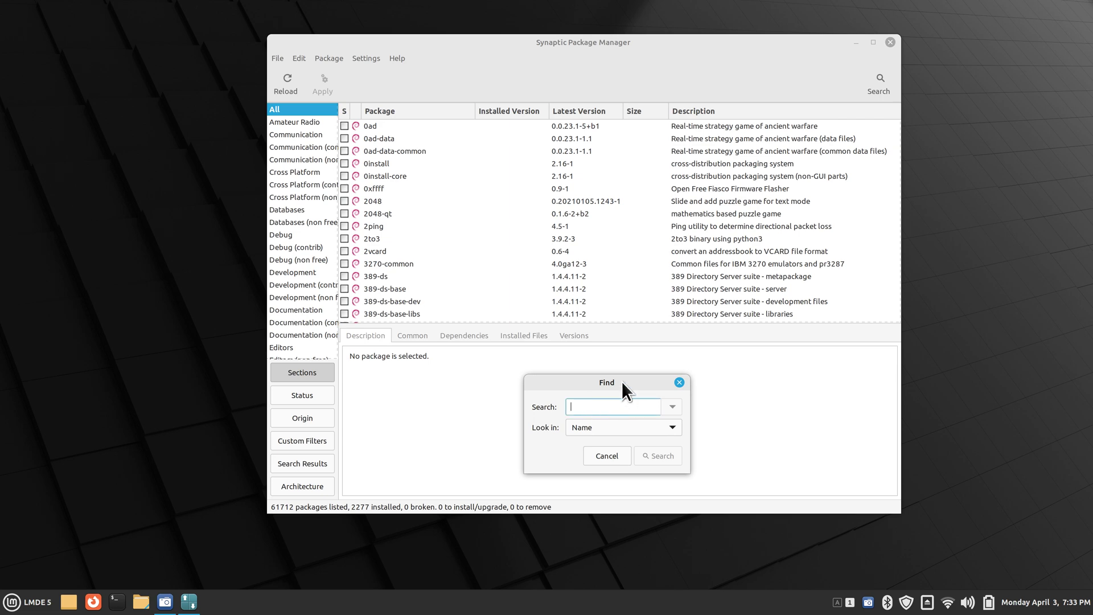
type("variety")
key("Return")
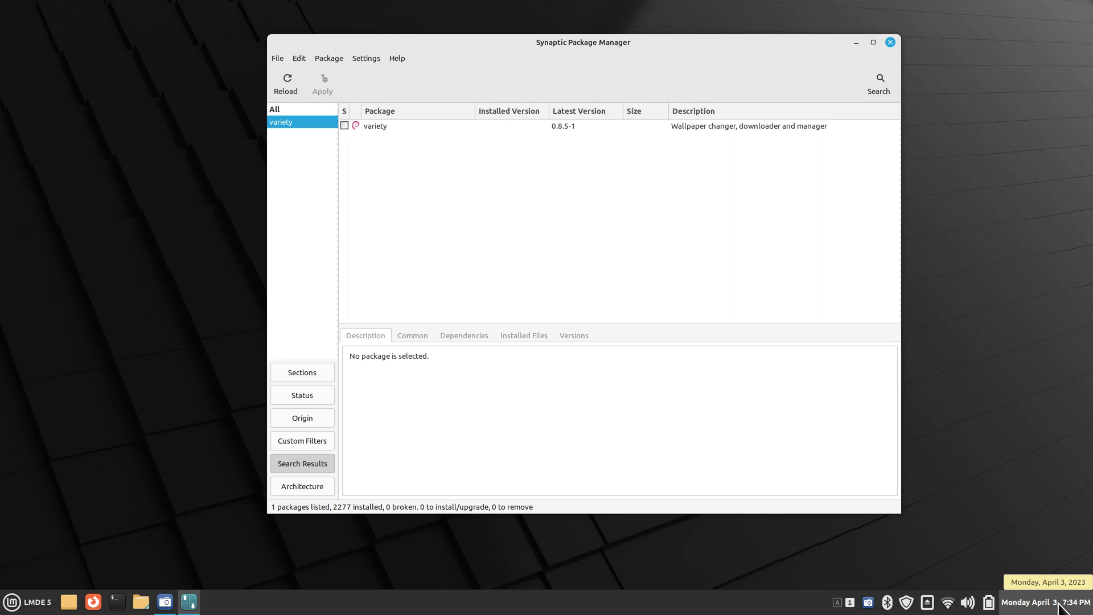
Select the variety package and fetch its screenshot of the Preferences window.
left_click(360, 123)
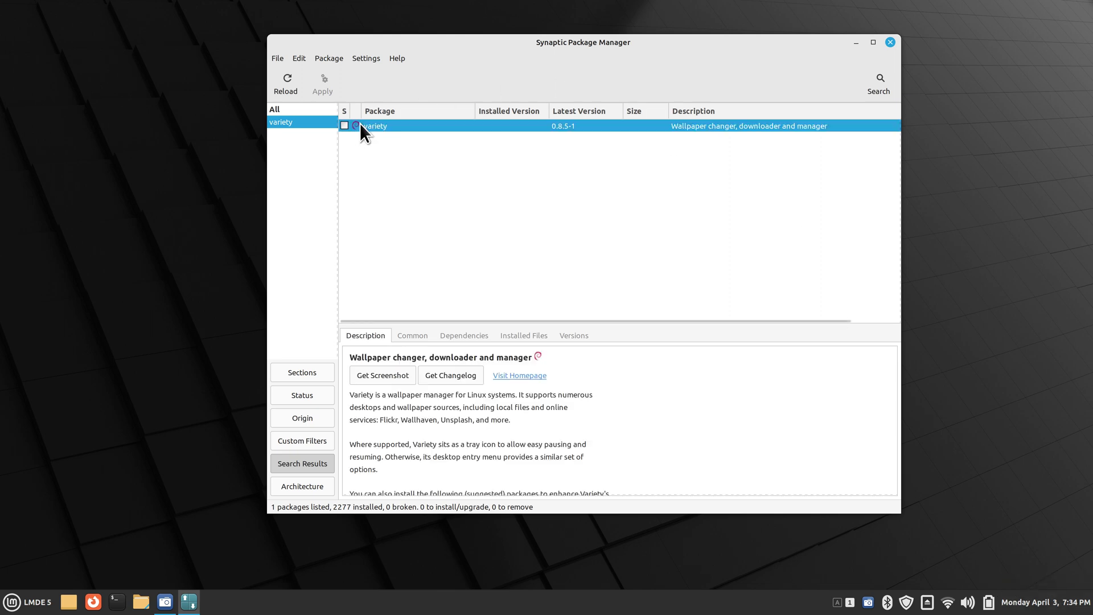
left_click(380, 375)
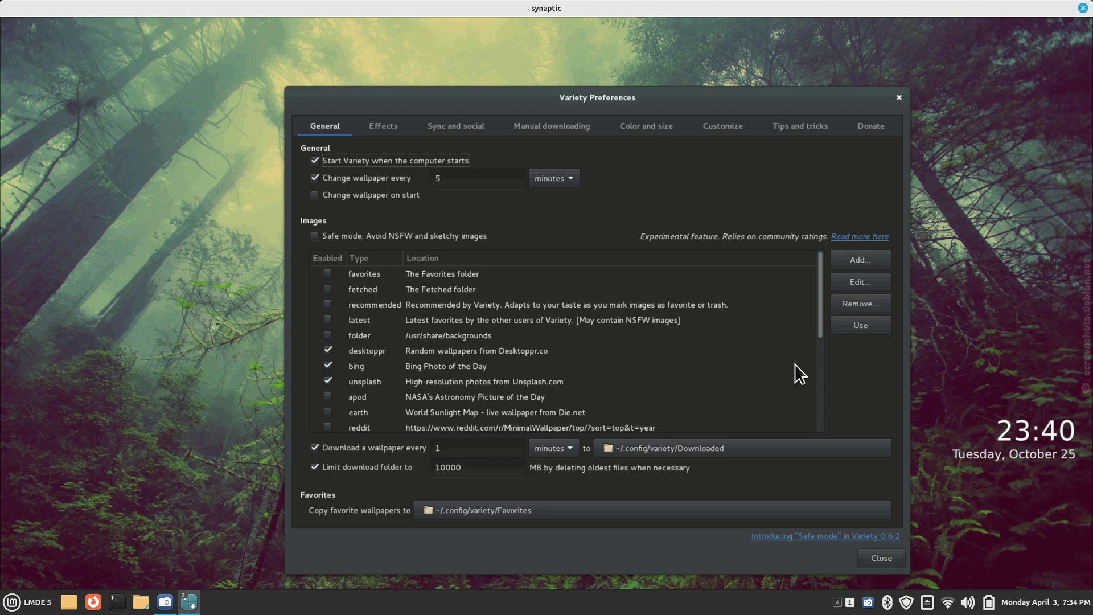
Close the screenshot, mark variety for installation, and apply the change.
left_click(1082, 8)
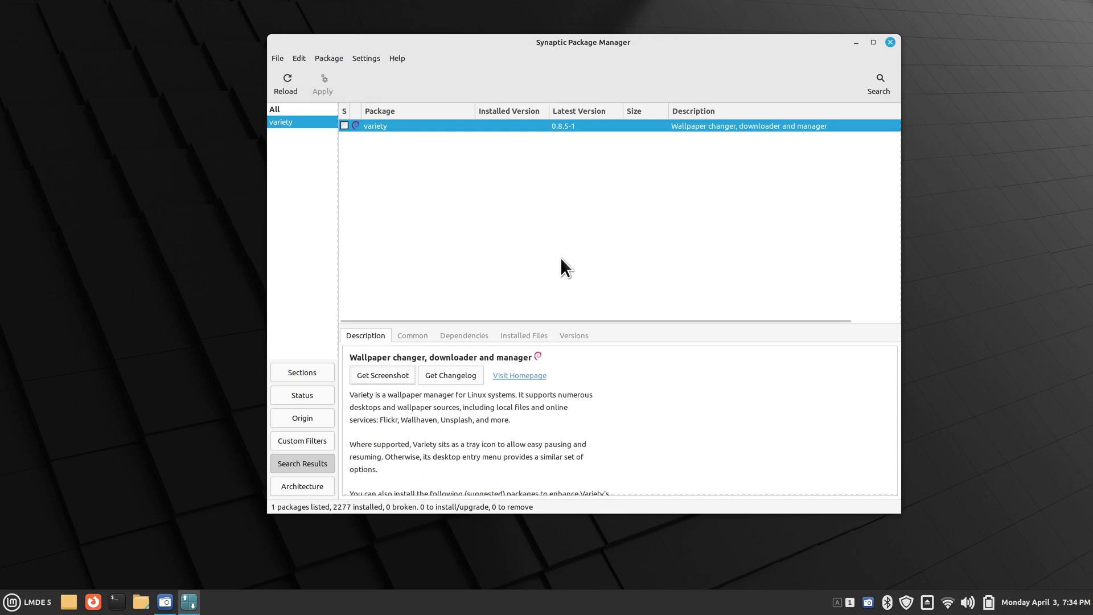
left_click(345, 127)
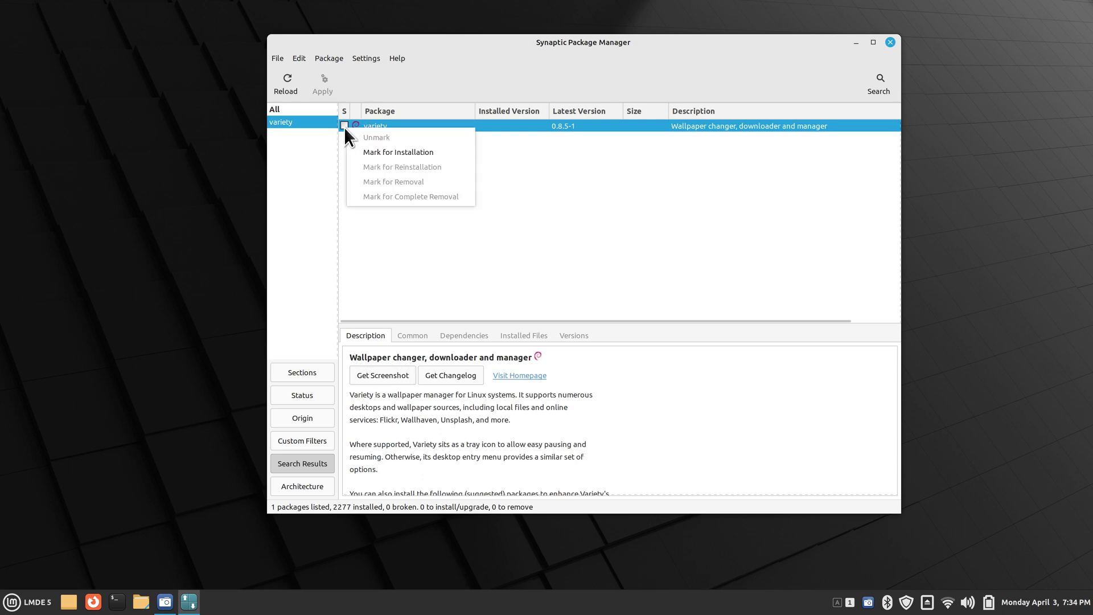
left_click(399, 153)
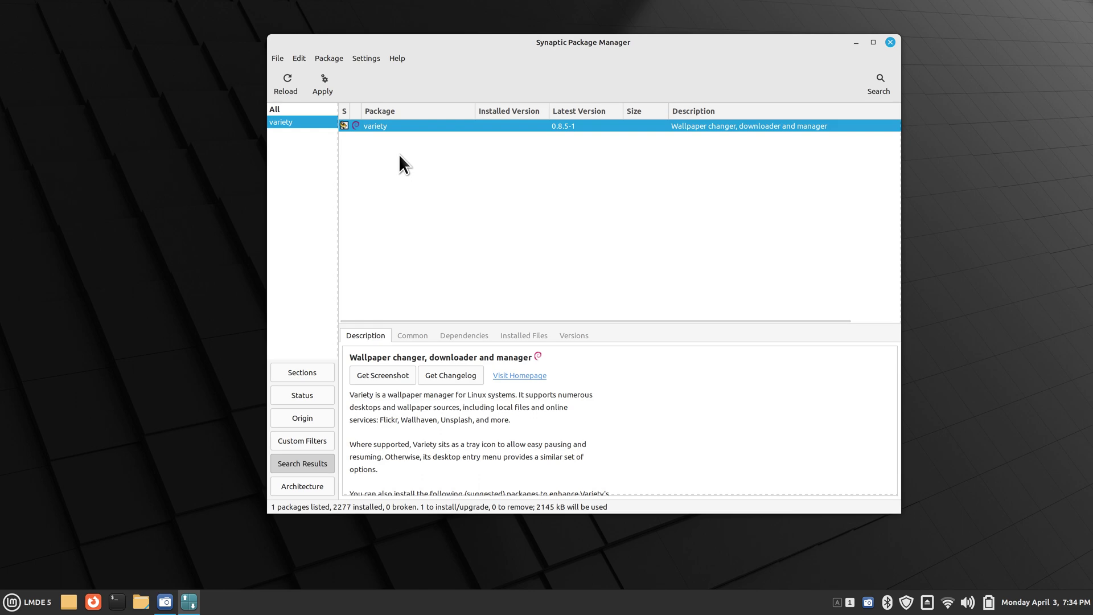
left_click(320, 87)
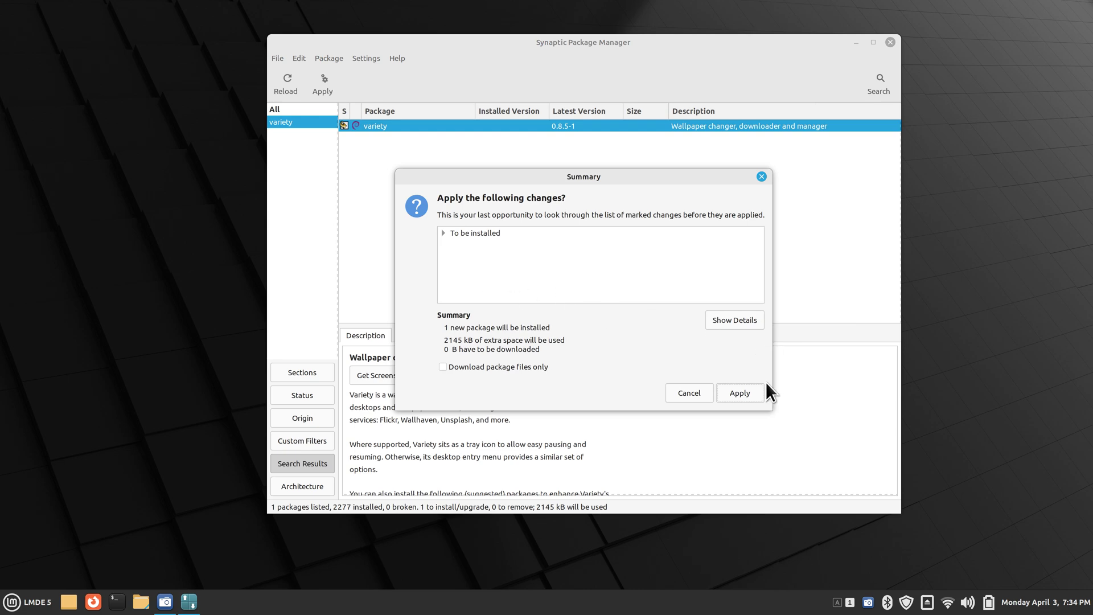
left_click(739, 393)
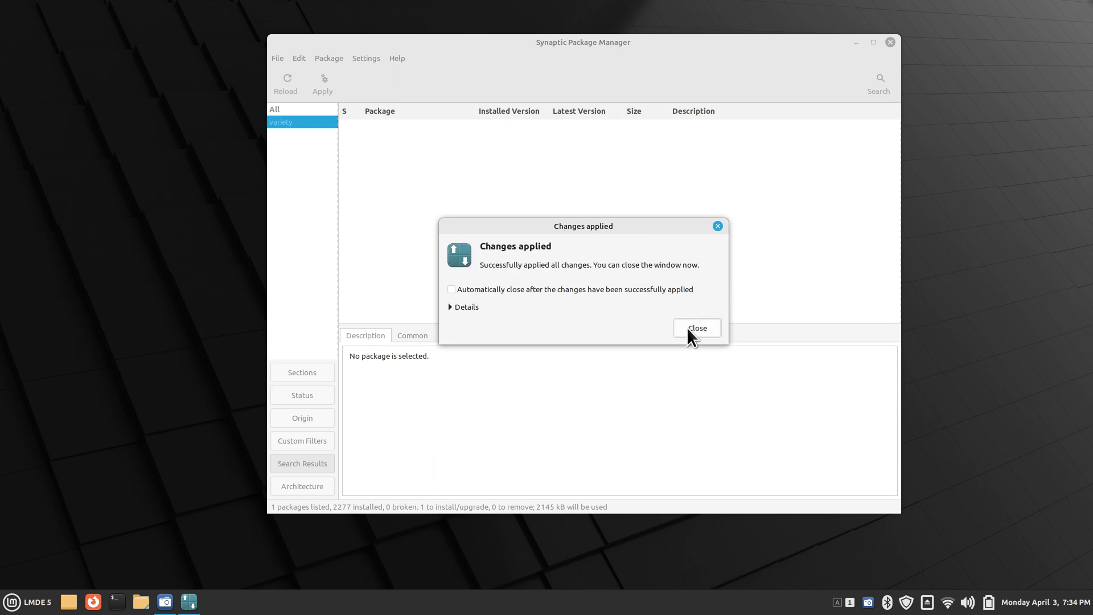
left_click(689, 329)
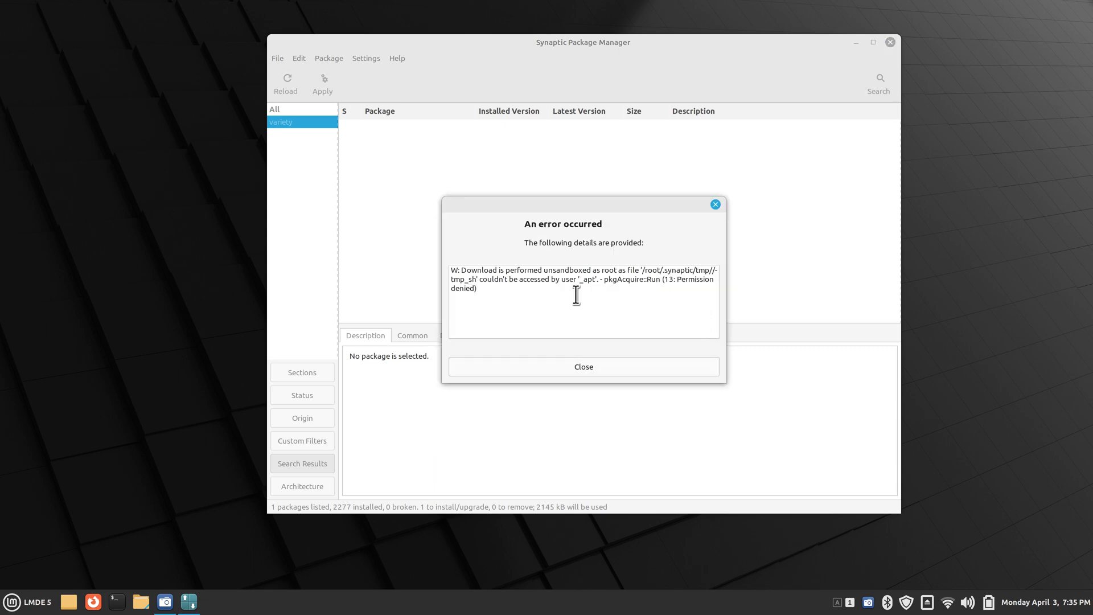
Dismiss the permission error, minimize Synaptic, and launch Variety from the menu via 'var'.
left_click(715, 205)
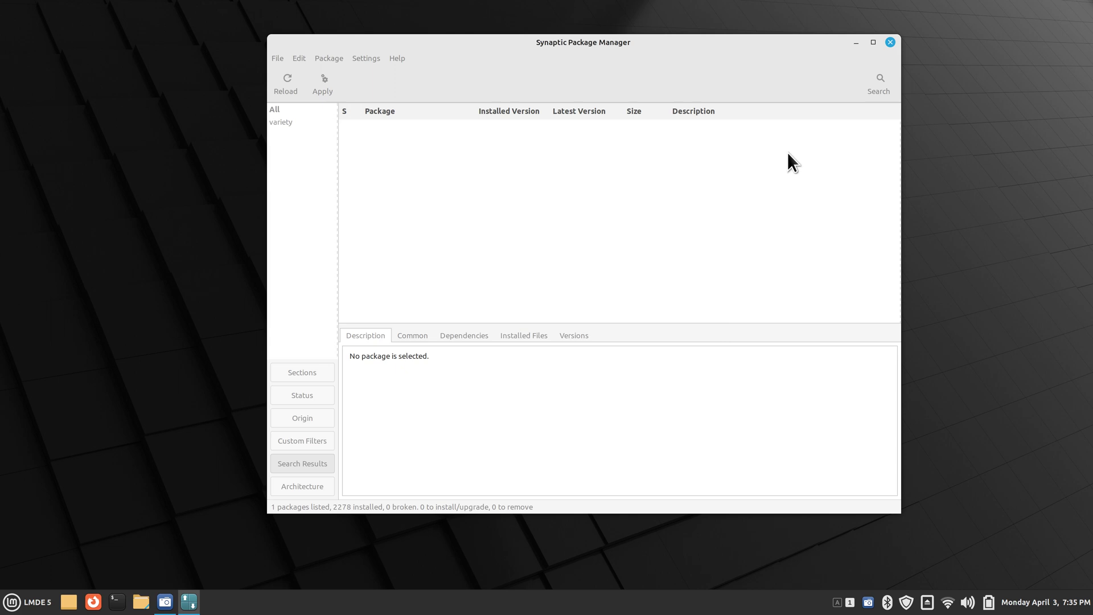
left_click(856, 42)
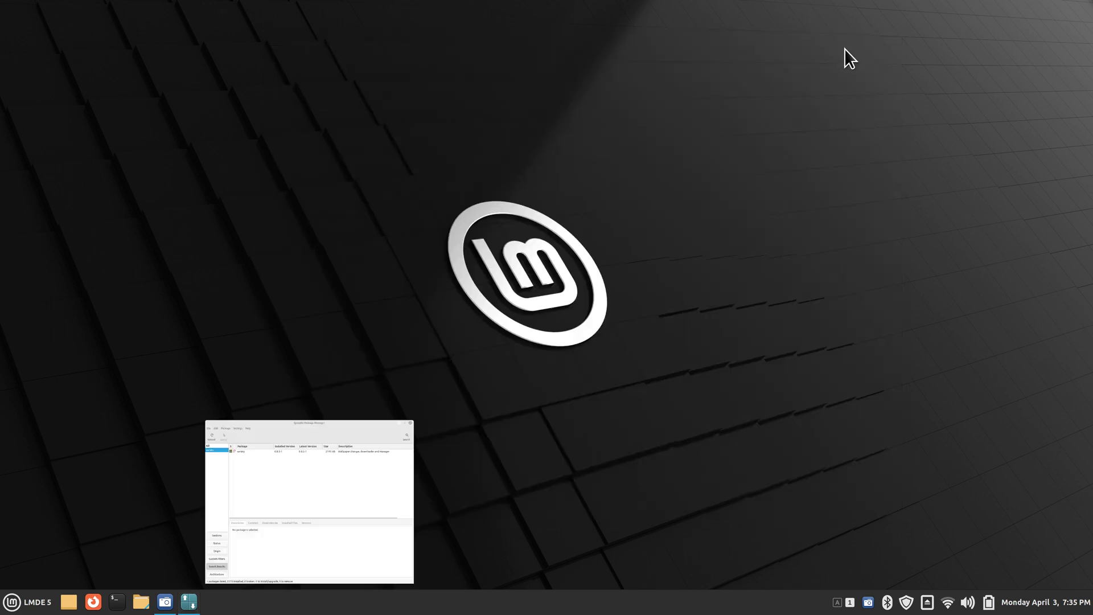
left_click(12, 604)
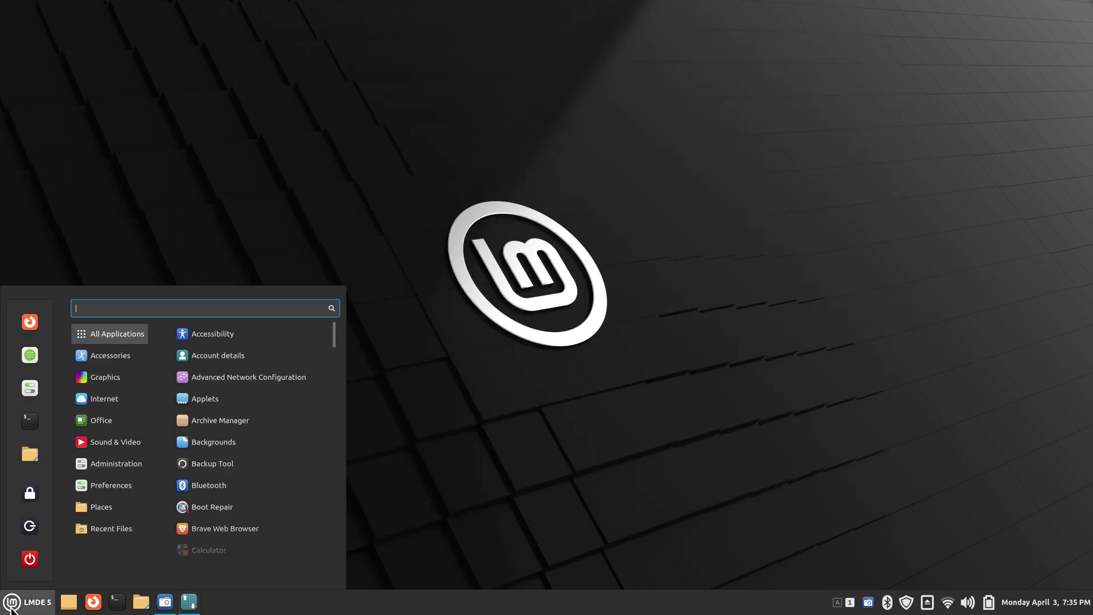
type("var")
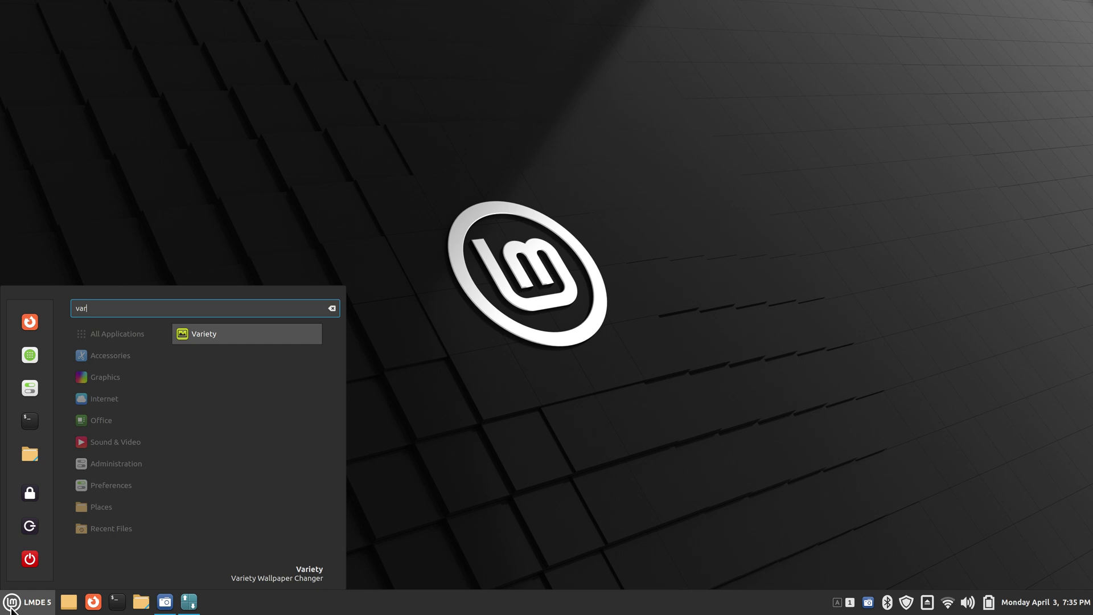
left_click(217, 337)
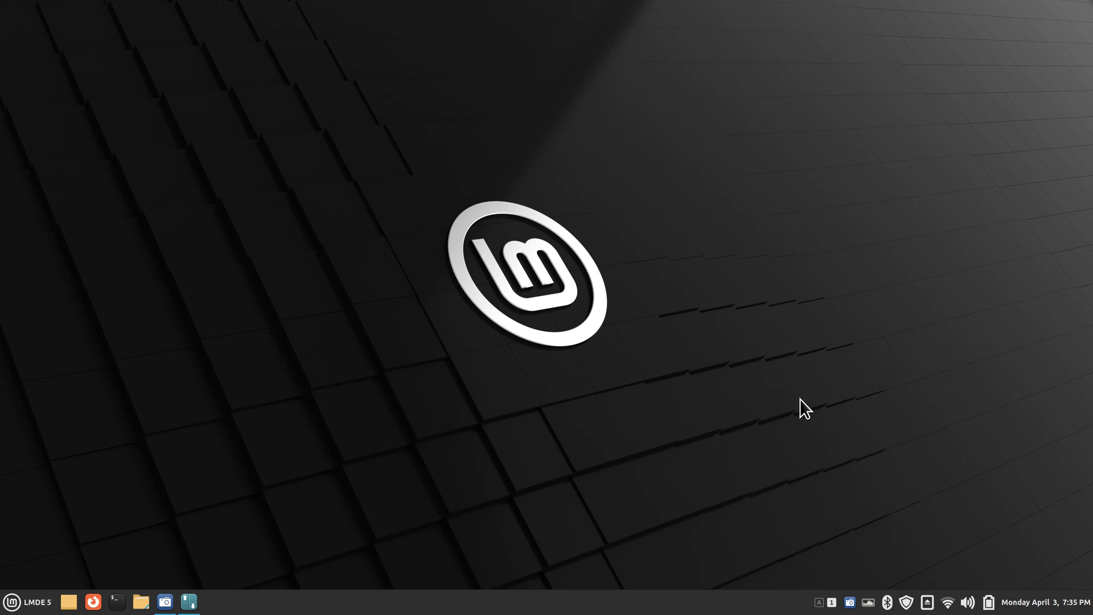
View Variety's About information showing version 0.8.5, then close it.
left_click(869, 606)
left_click(924, 550)
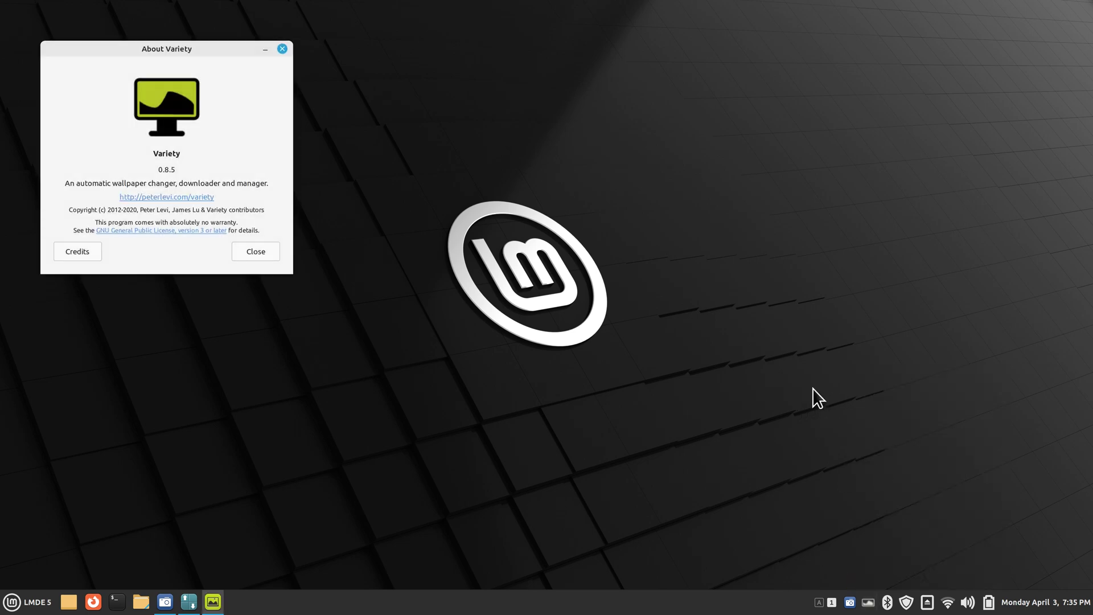
left_click_drag(232, 54, 426, 155)
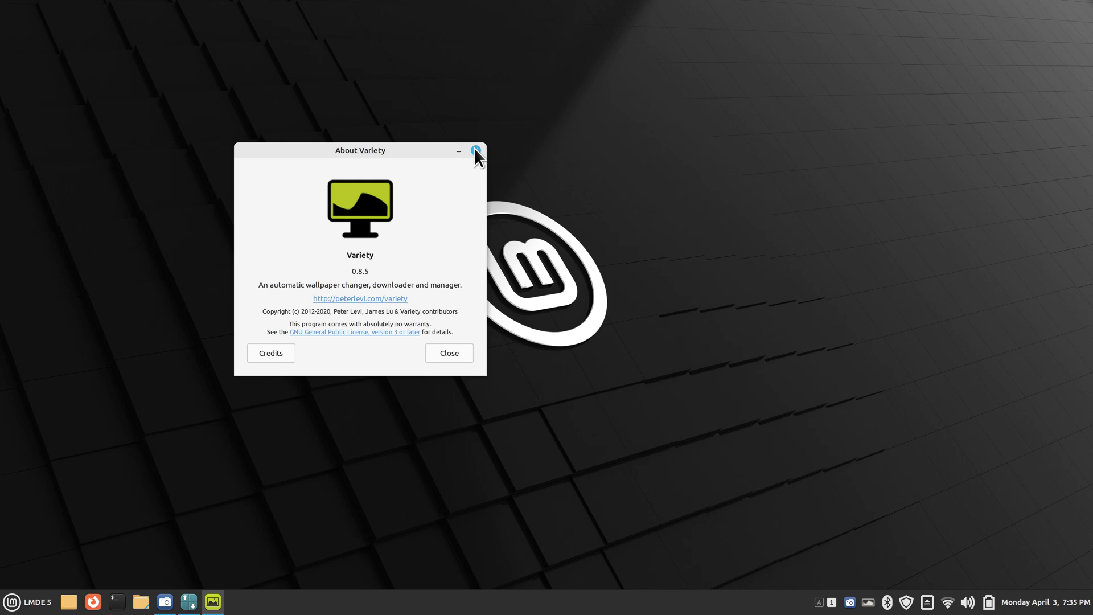
left_click(470, 353)
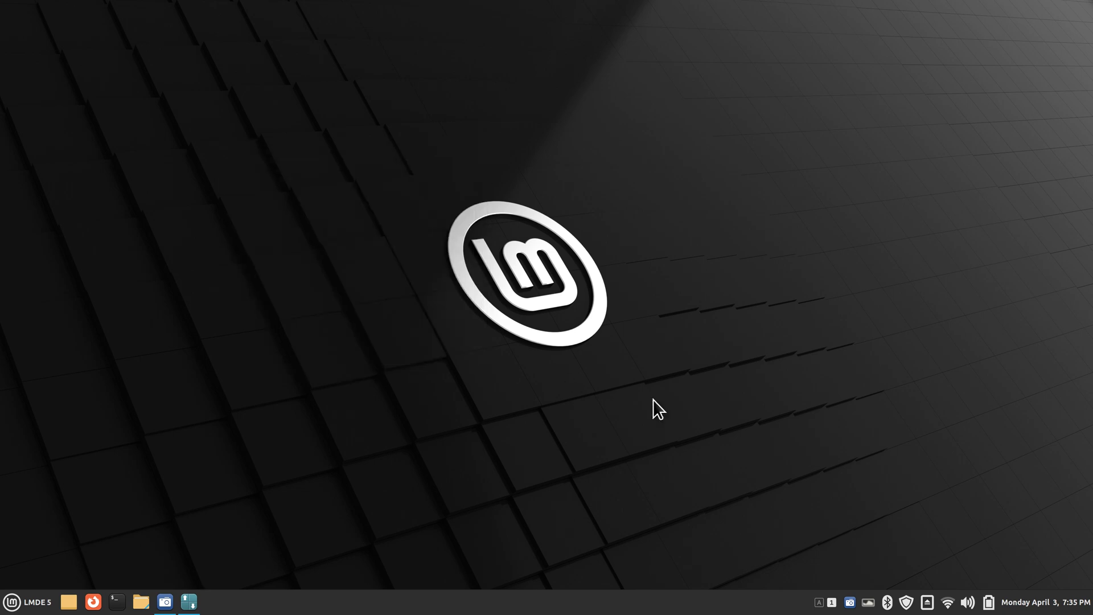
Remove the WallPaper folder image source in Variety's Preferences, keeping its files.
left_click(867, 602)
left_click(902, 538)
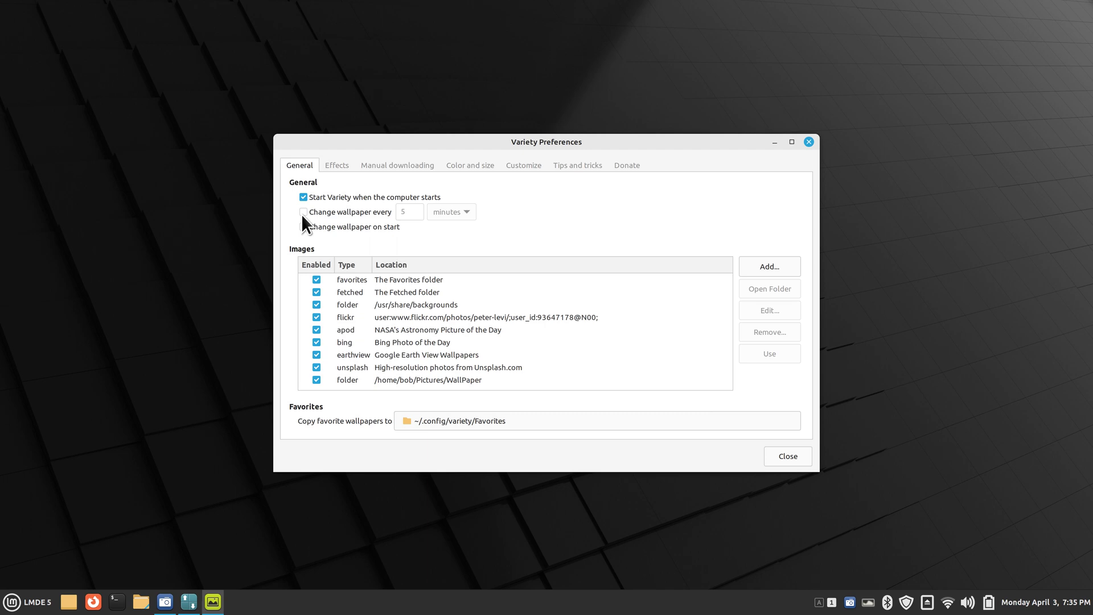
left_click(450, 381)
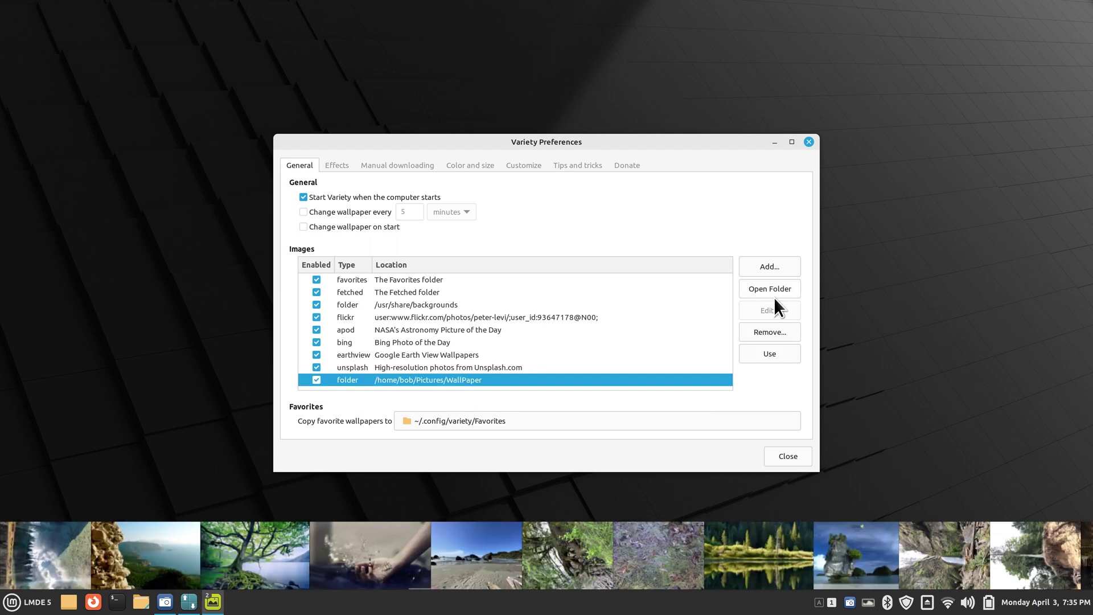
left_click(775, 332)
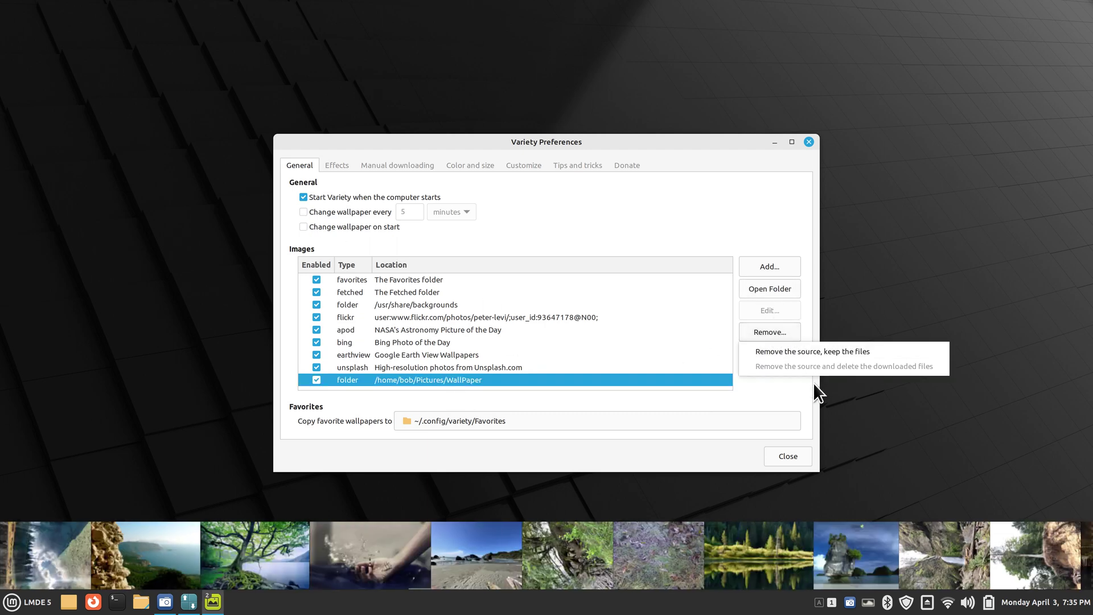
left_click(838, 348)
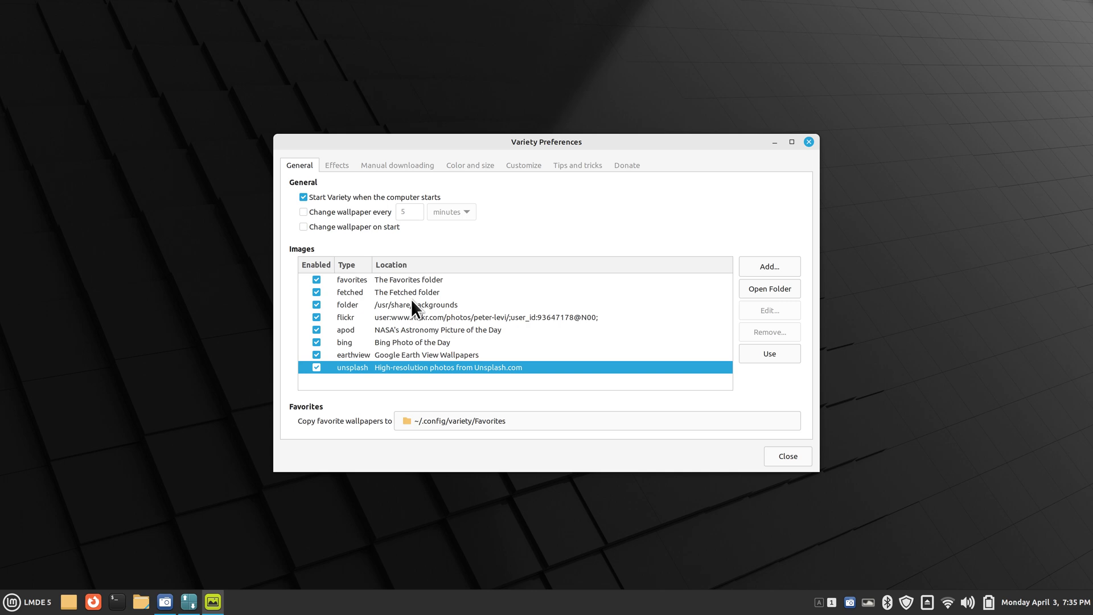
Set the Bing volcano landscape as the wallpaper and close Preferences.
left_click(419, 344)
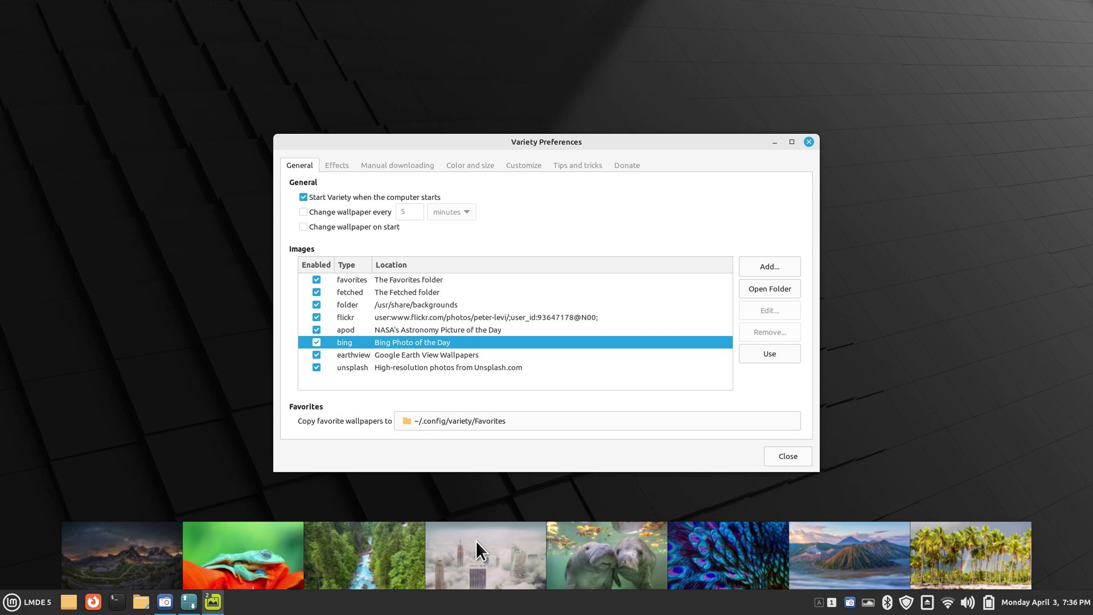
left_click(861, 554)
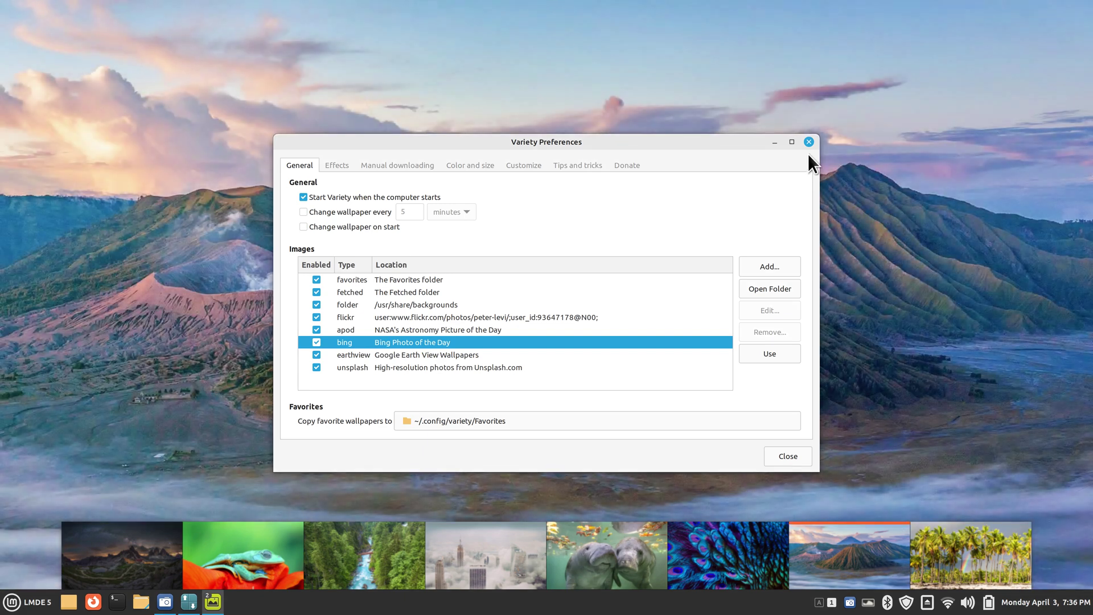
left_click(808, 142)
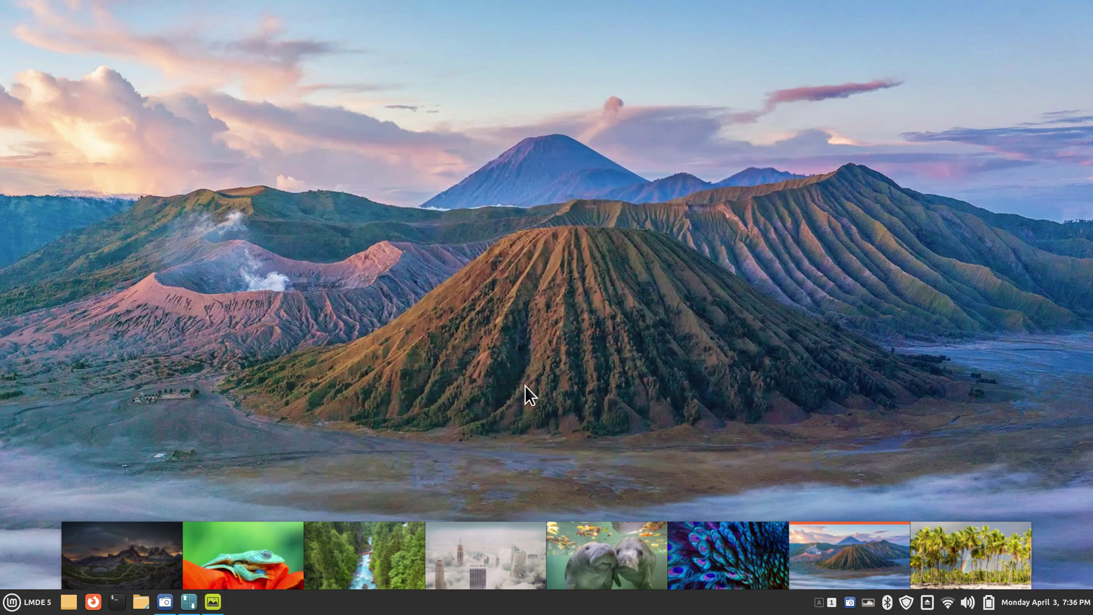
right_click(216, 602)
left_click(238, 573)
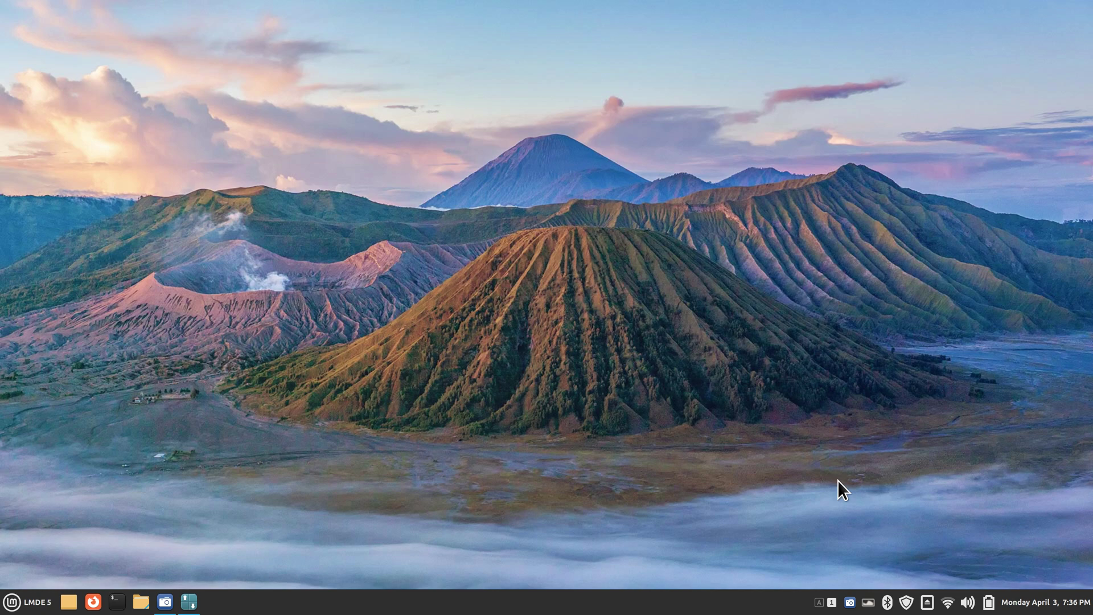
left_click(867, 601)
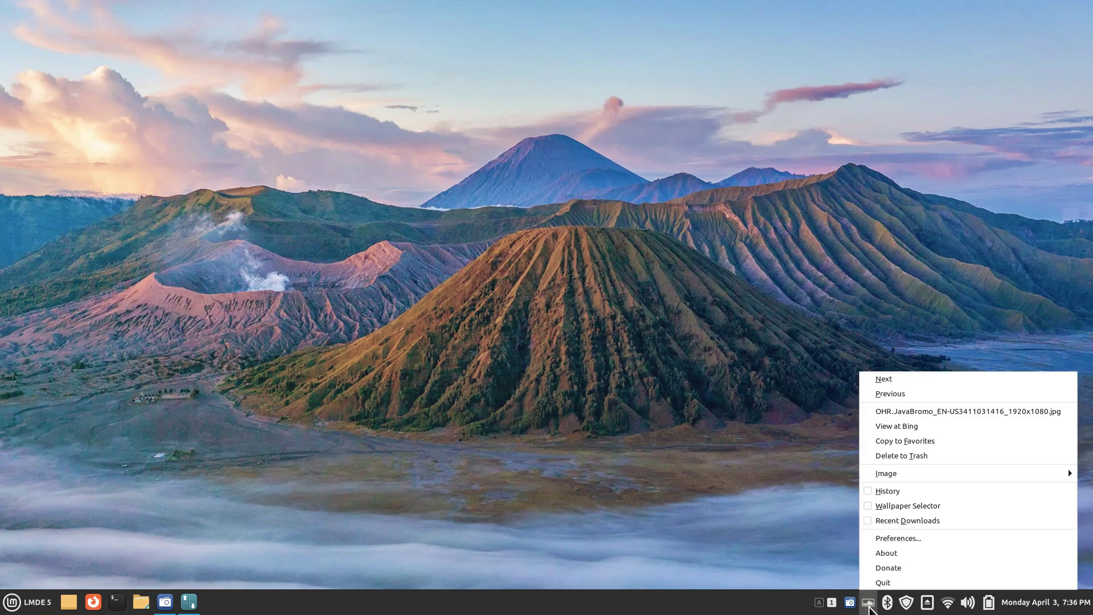
left_click(931, 425)
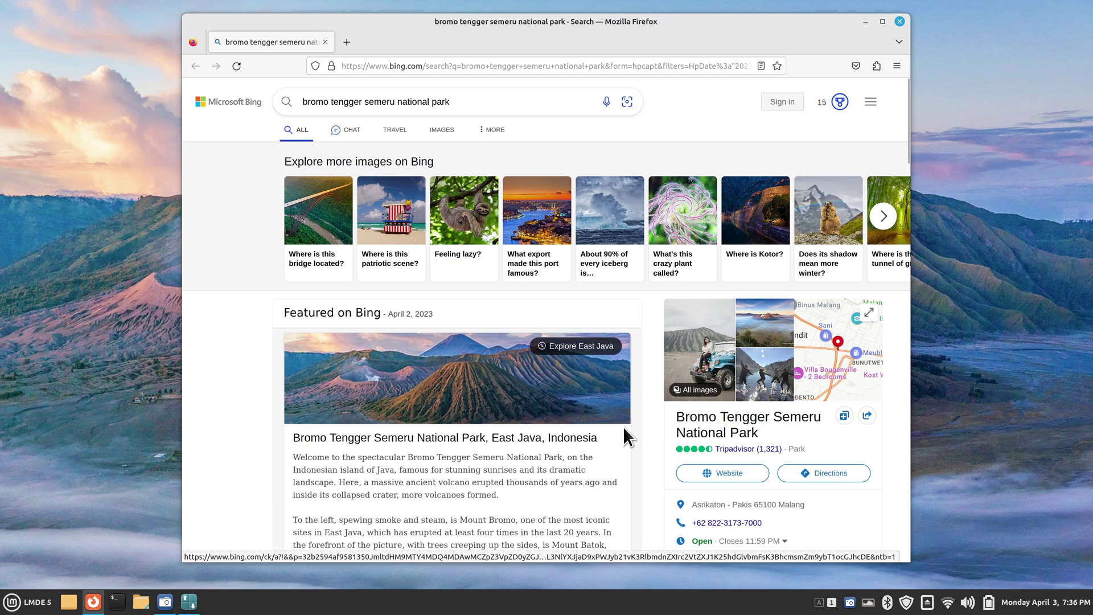
left_click(900, 21)
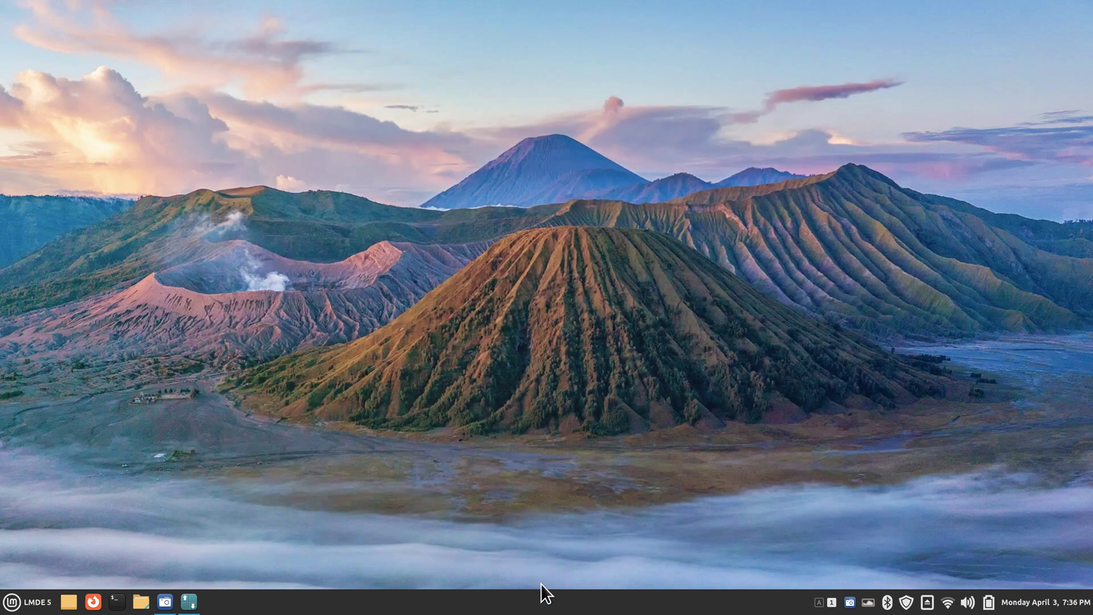
Add the Pictures/WallPaper folder as a folder image source in Variety's Preferences.
left_click(869, 607)
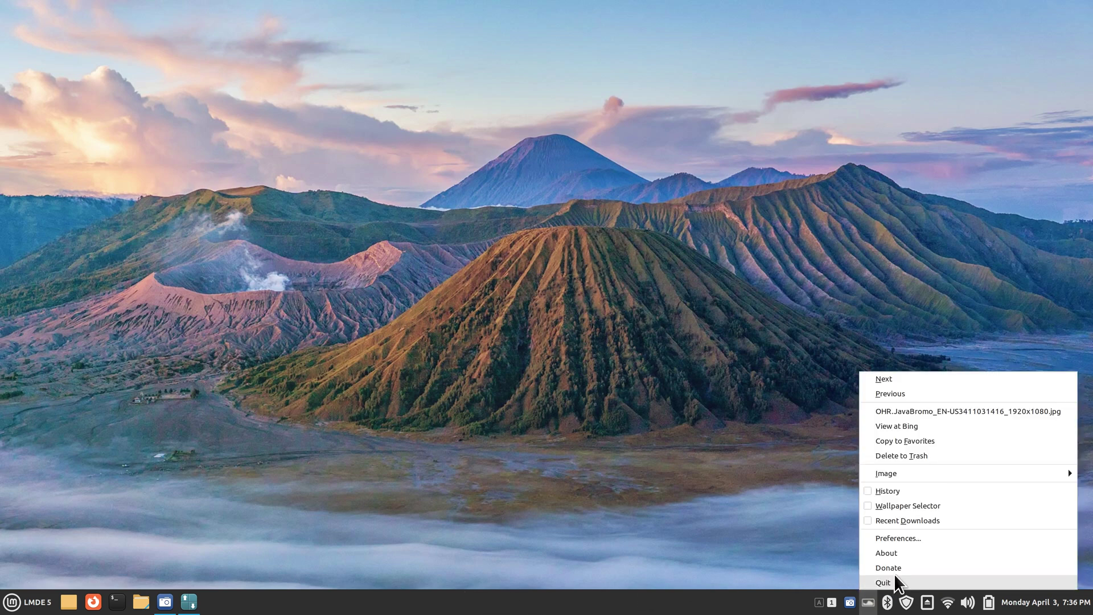
left_click(910, 540)
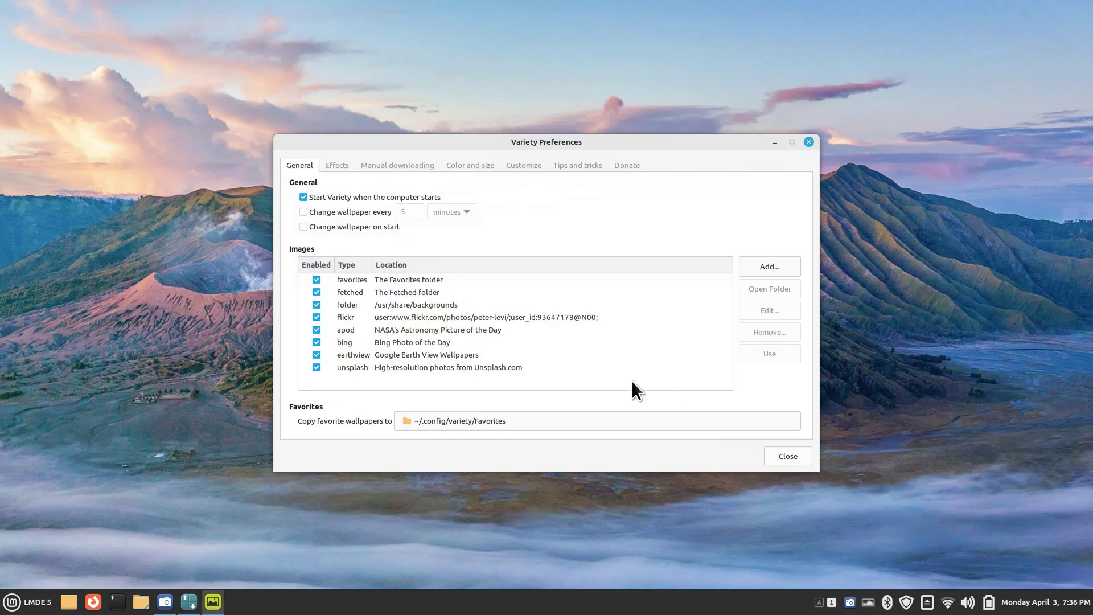
left_click(770, 266)
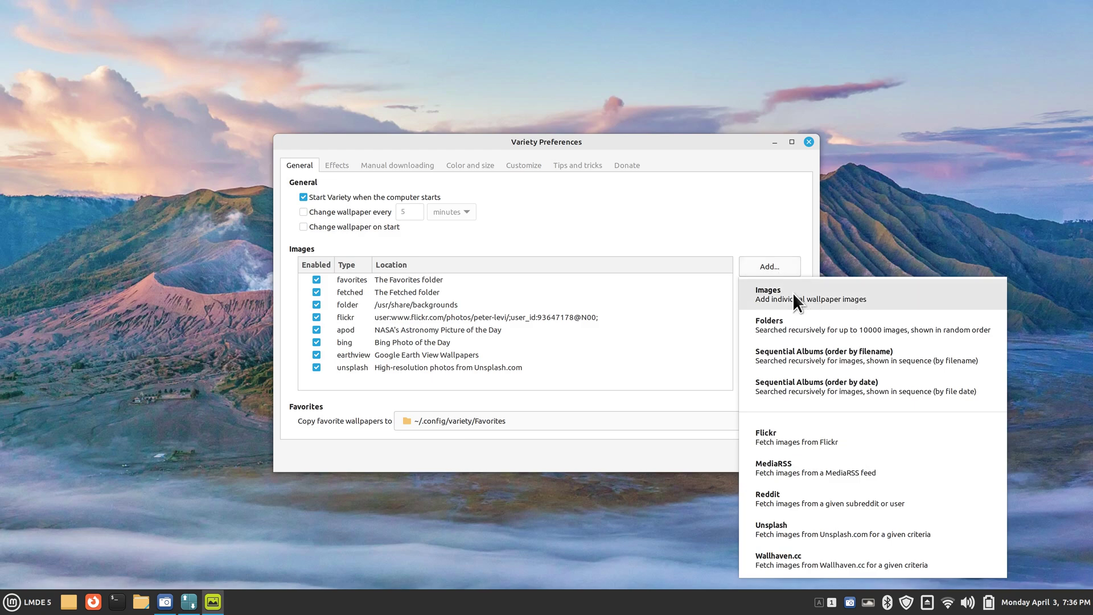
left_click(865, 328)
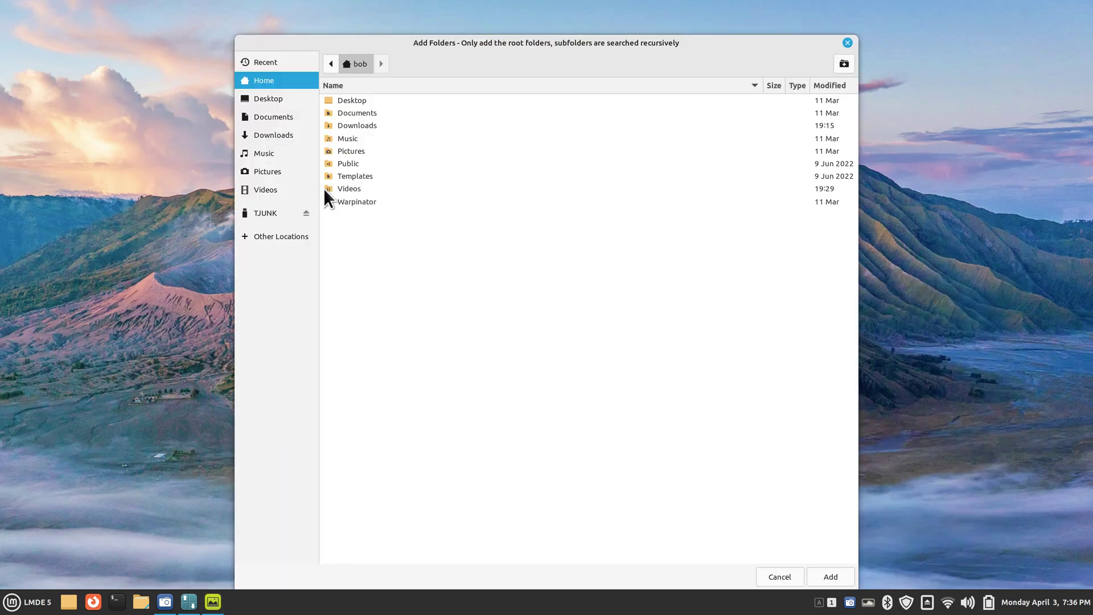
left_click(282, 175)
left_click(342, 101)
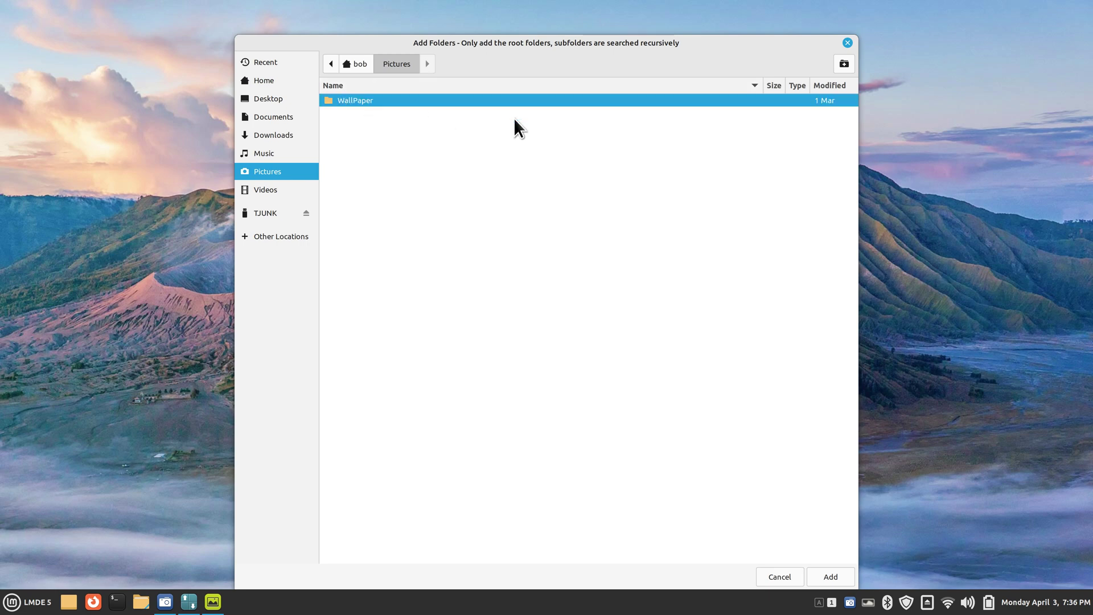
left_click(833, 575)
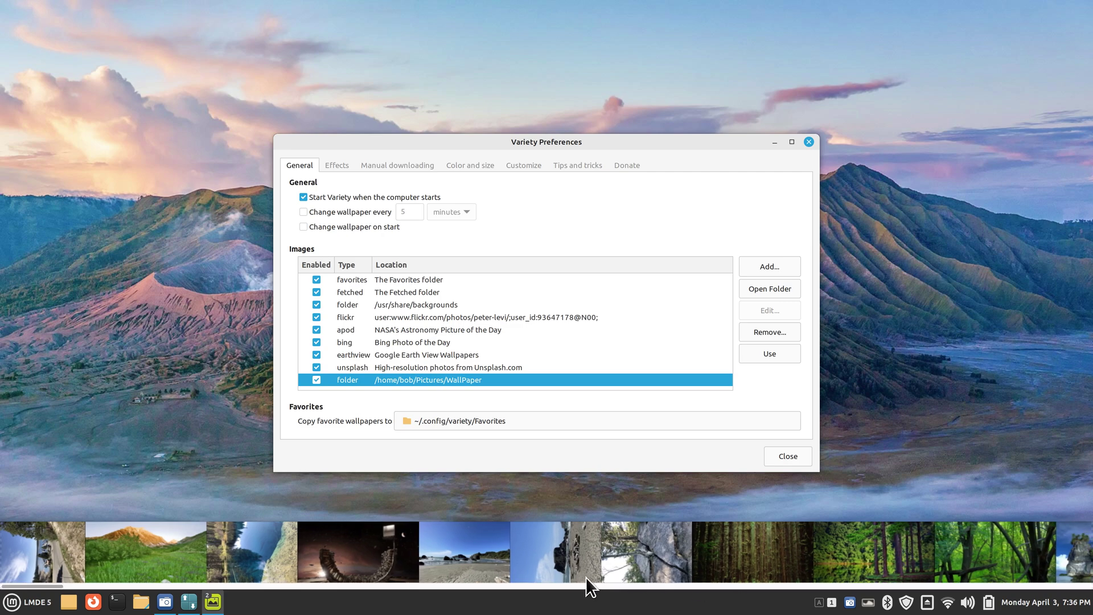
Set the beach photo, then the night city scene, as the Variety wallpaper.
left_click(576, 553)
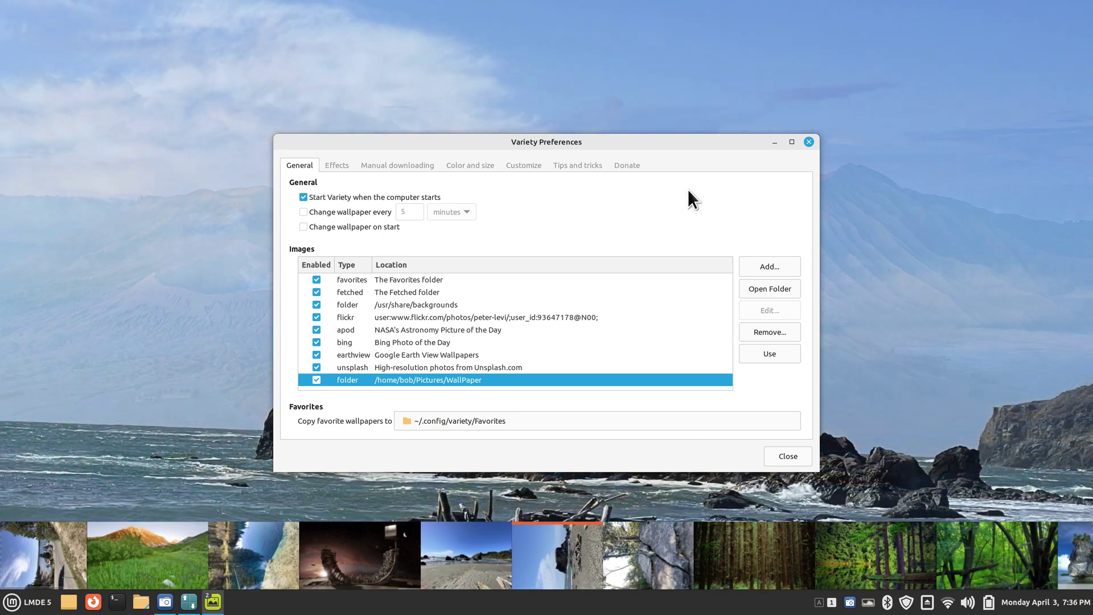
left_click_drag(678, 142, 726, 106)
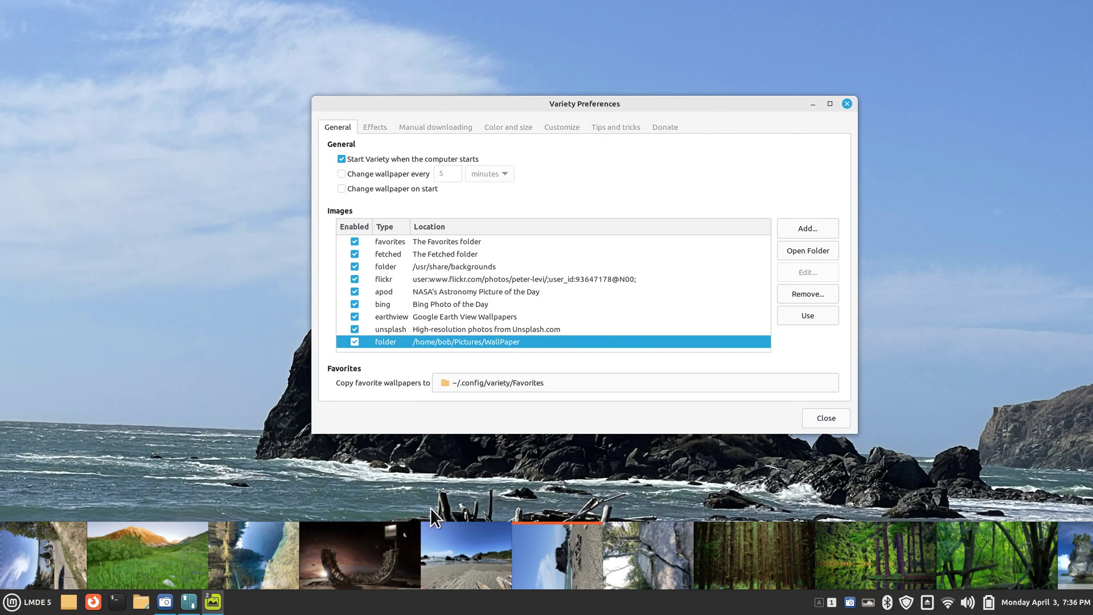
left_click(375, 549)
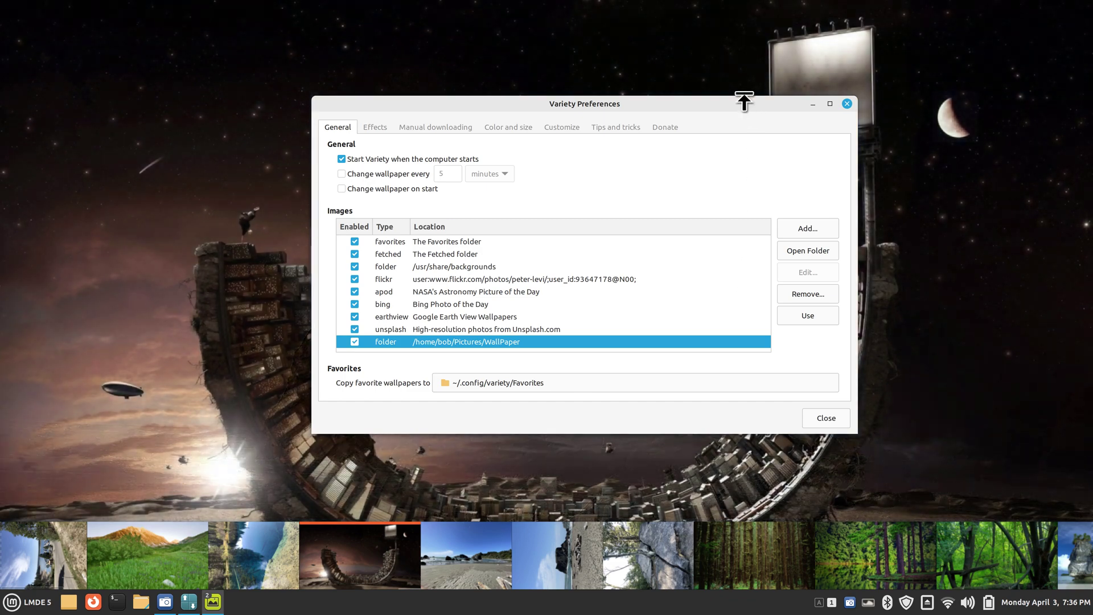
left_click_drag(736, 104, 714, 140)
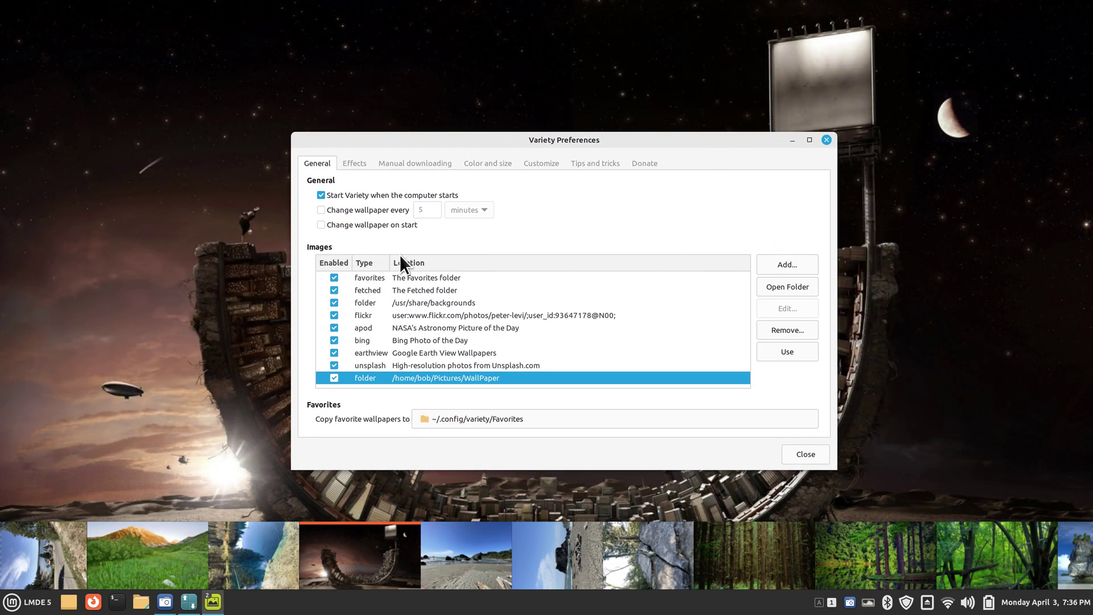
Close Variety's preferences and quit Variety from its taskbar icon.
left_click(826, 140)
right_click(212, 602)
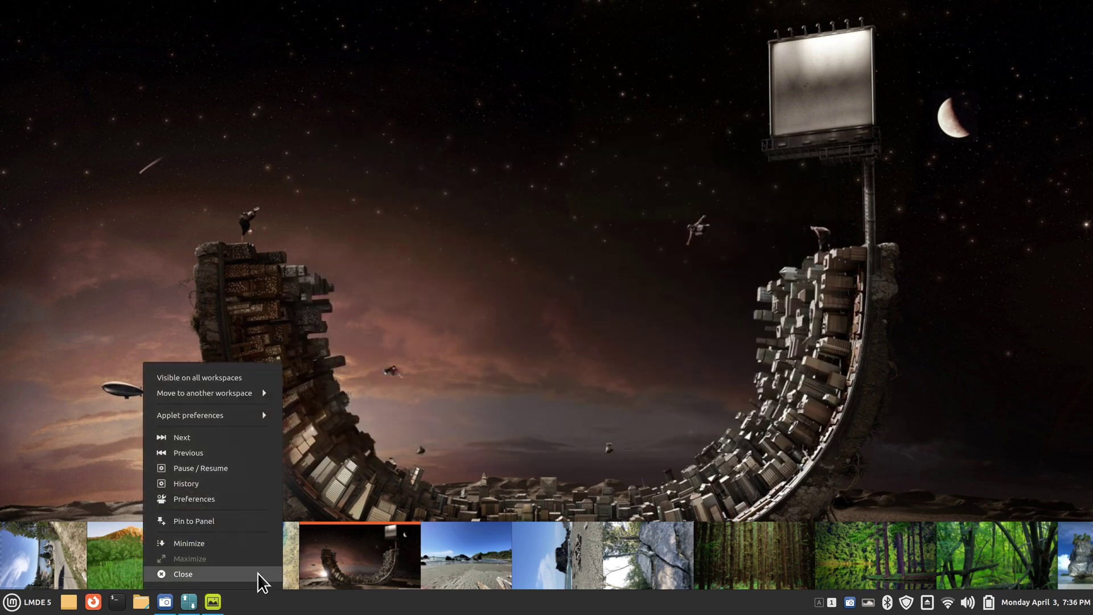
left_click(257, 573)
Pick the dark Linux Mint logo image as the desktop background.
right_click(549, 192)
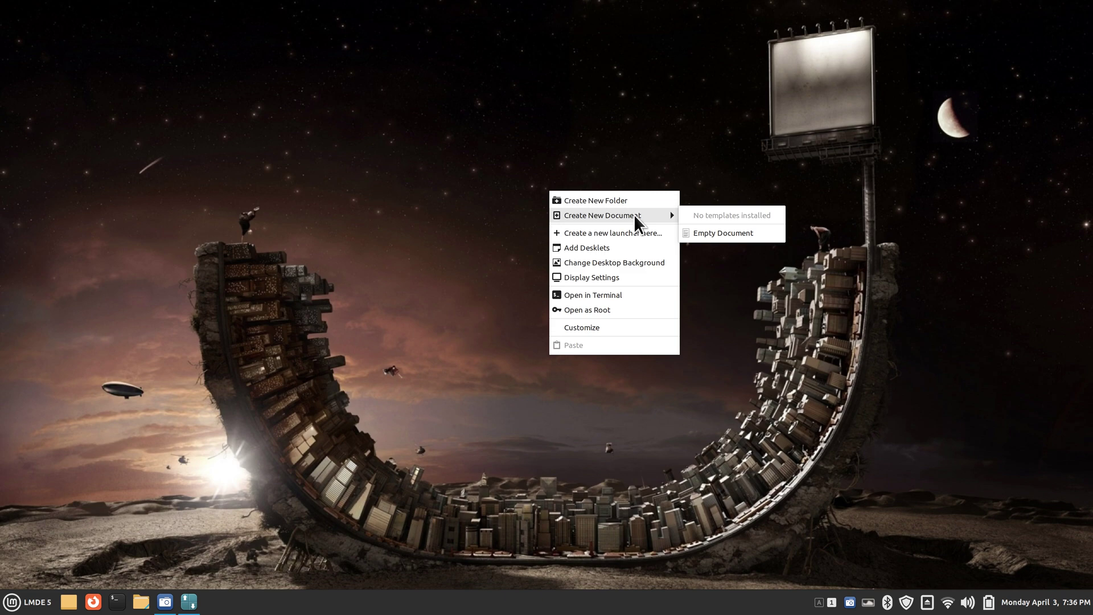
left_click(629, 262)
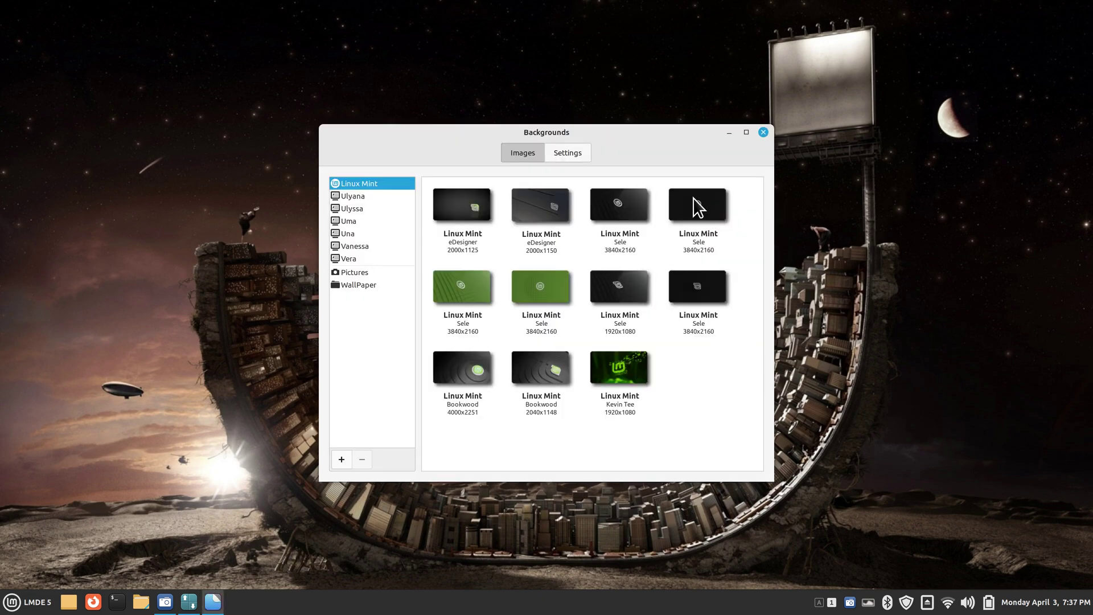
left_click(704, 206)
left_click(763, 132)
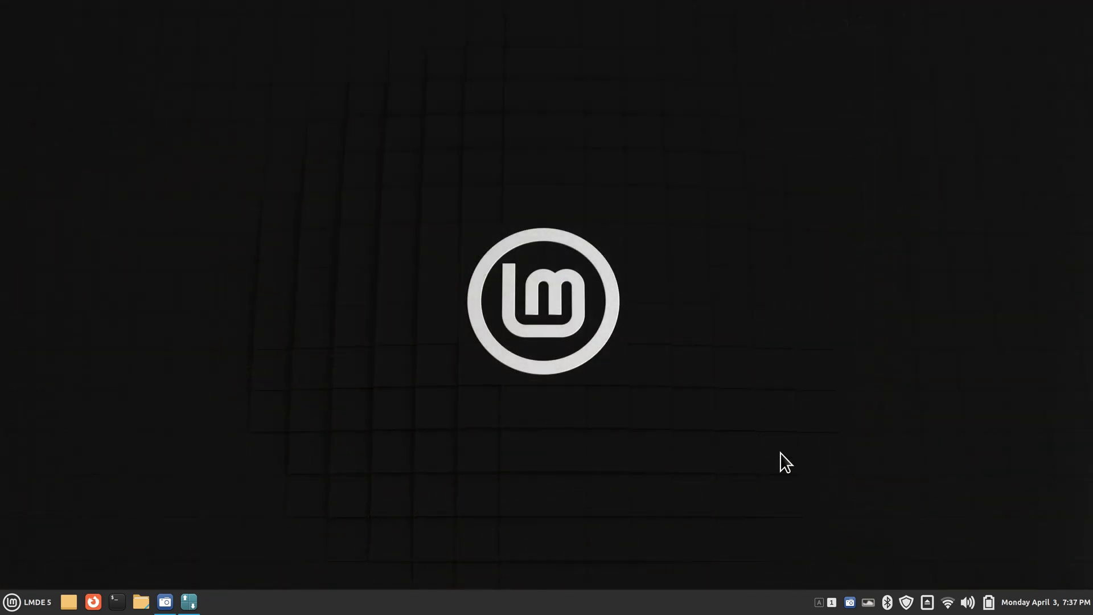
Bring Synaptic forward and dismiss its General preferences without changes.
left_click(189, 602)
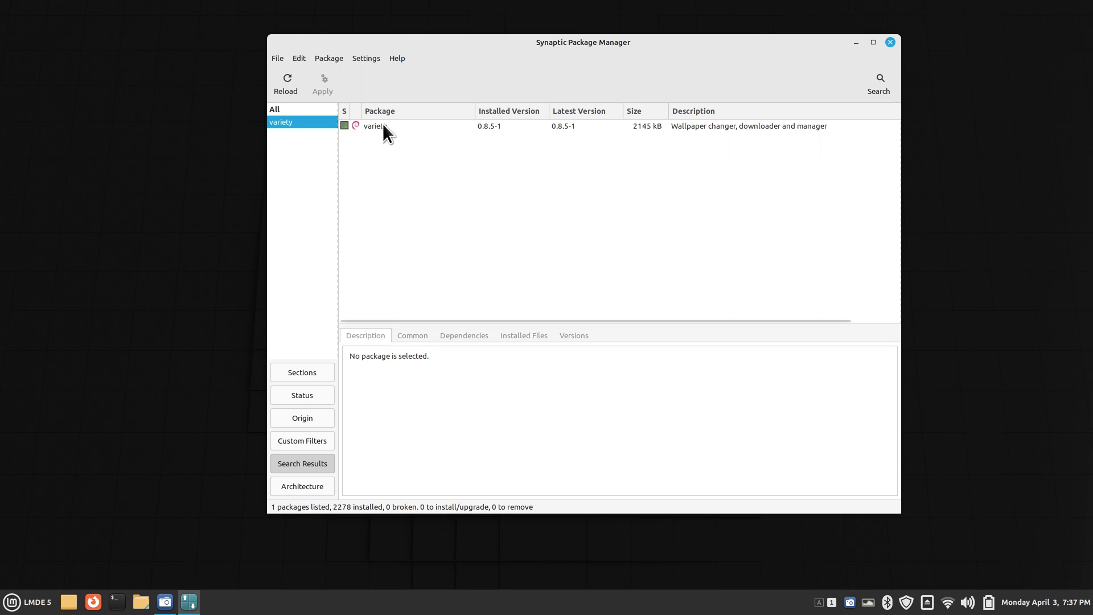
left_click(365, 59)
left_click(370, 73)
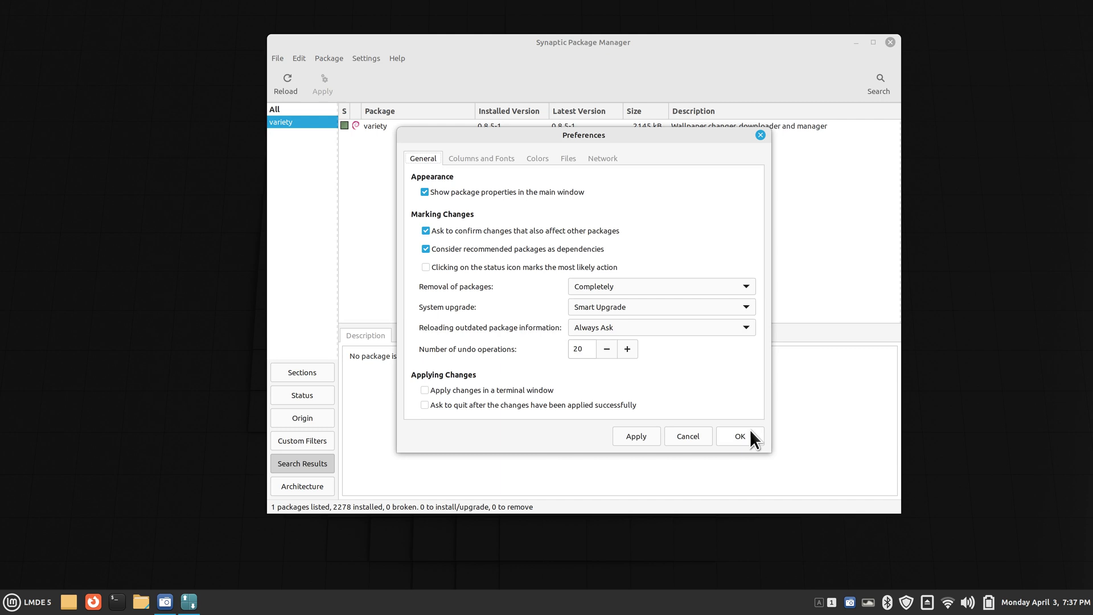
left_click(758, 136)
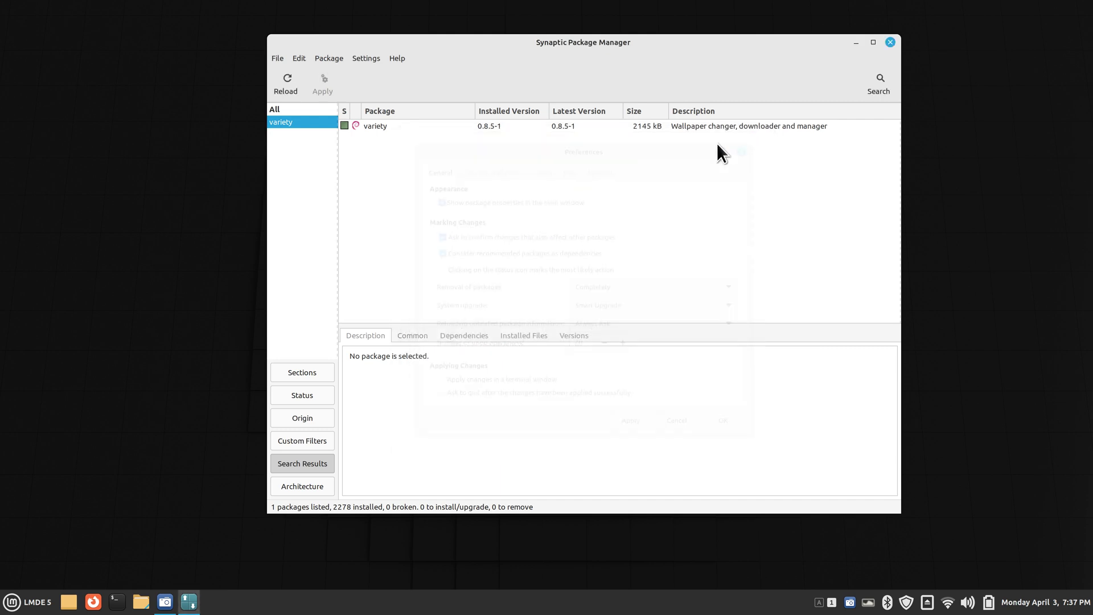
Select the variety package, view its Common tab, and scroll through its Dependencies list.
left_click(380, 132)
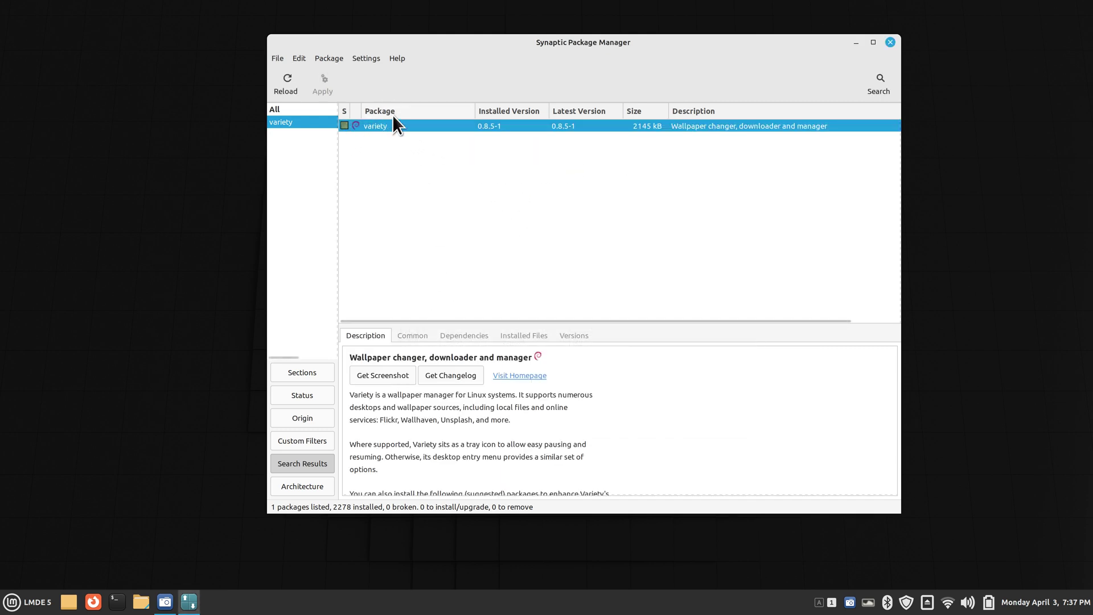
left_click(409, 334)
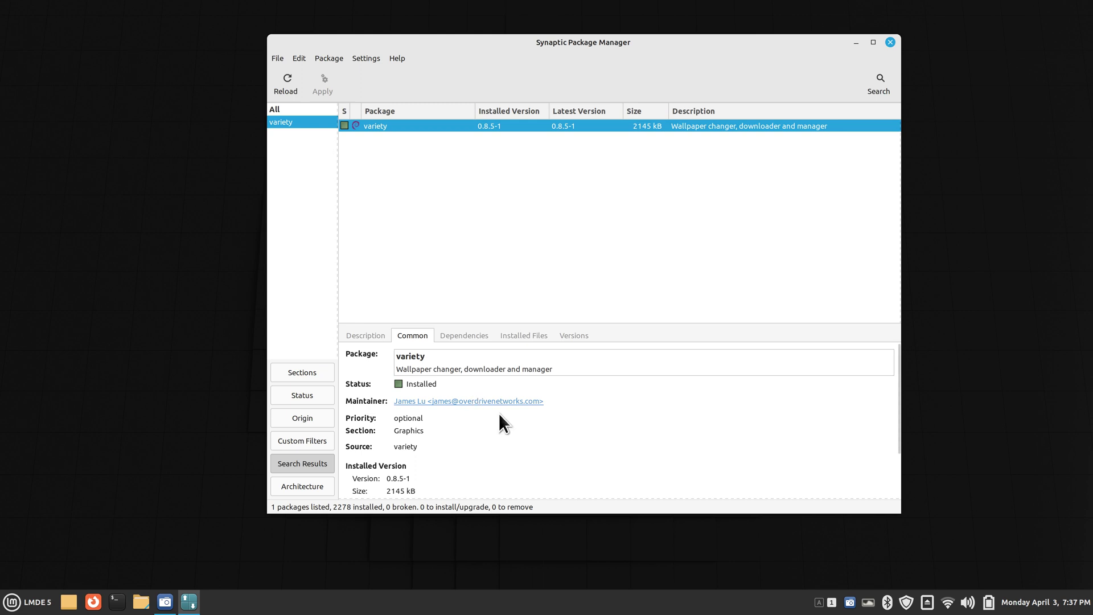
left_click(468, 338)
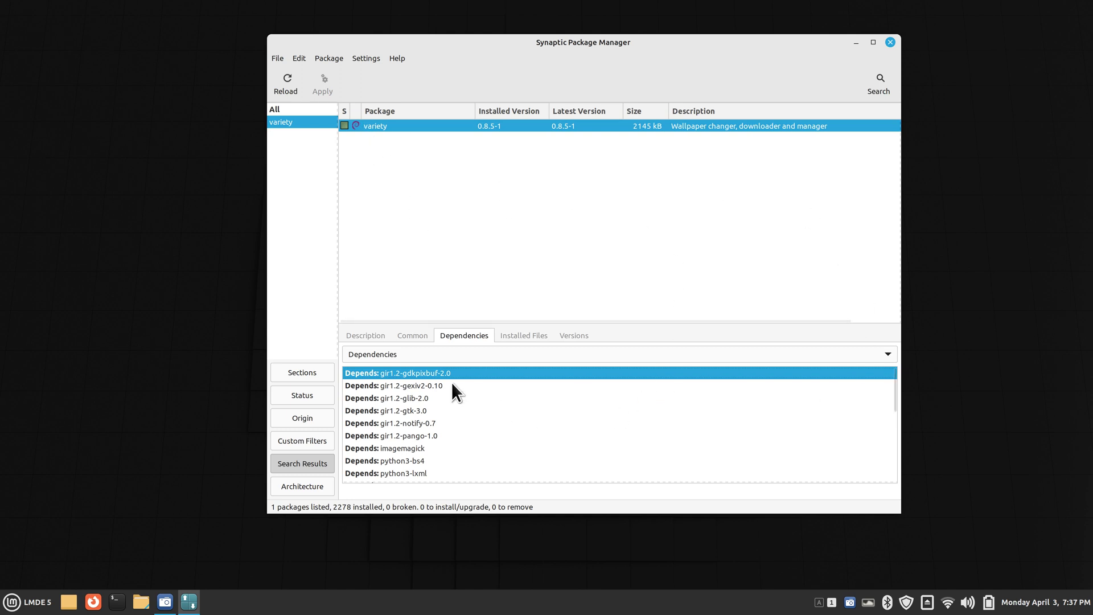
scroll(564, 373, "down", 1)
scroll(564, 374, "down", 2)
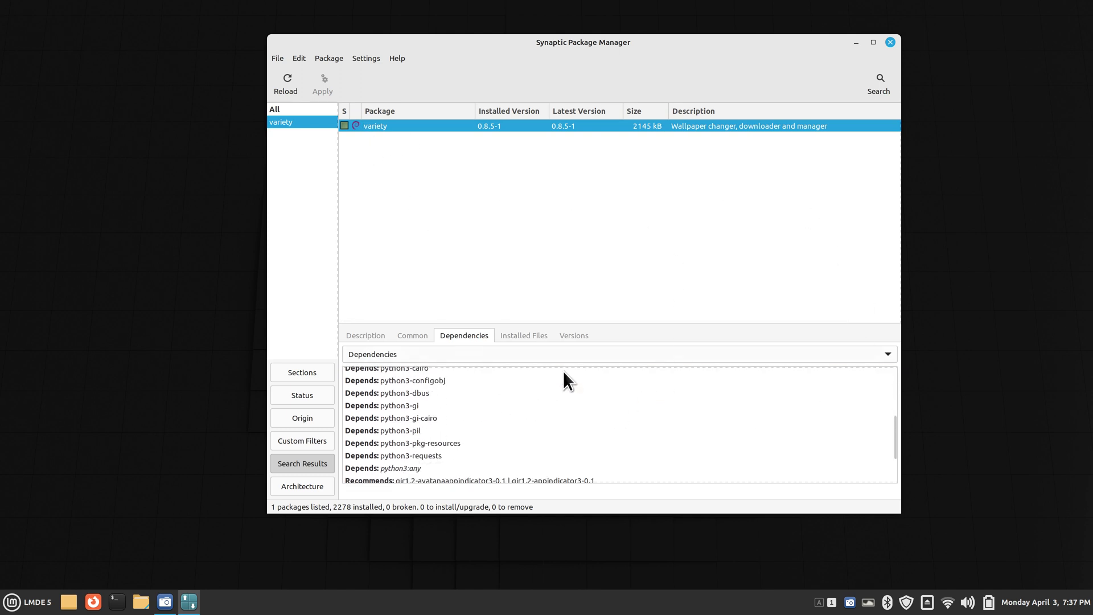
scroll(556, 386, "down", 3)
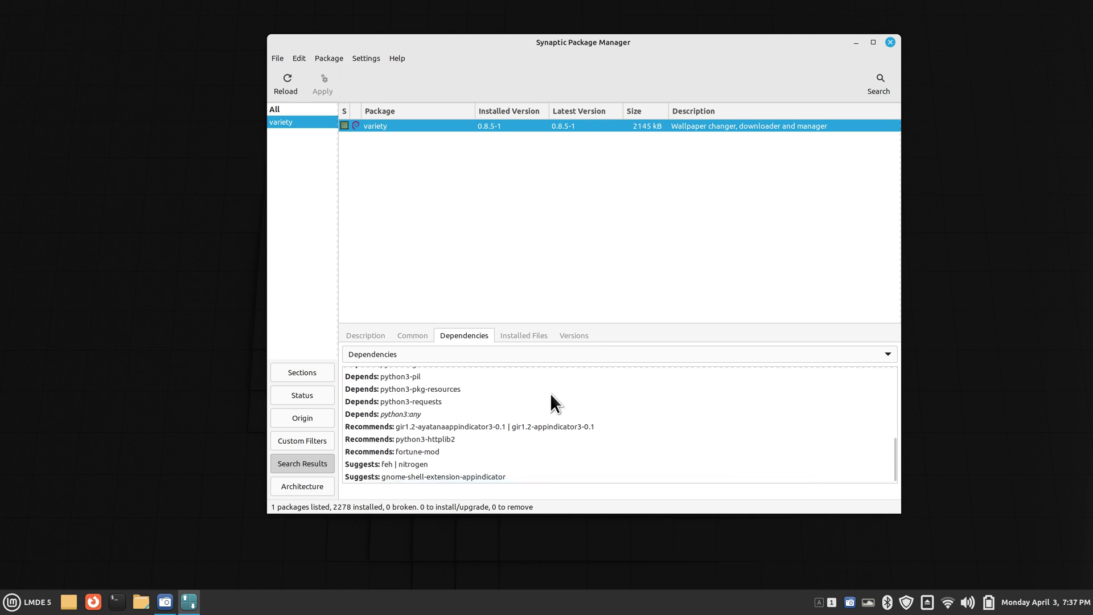
scroll(550, 393, "up", 5)
Scroll through variety's installed files, check its versions, then return to its description.
left_click(515, 337)
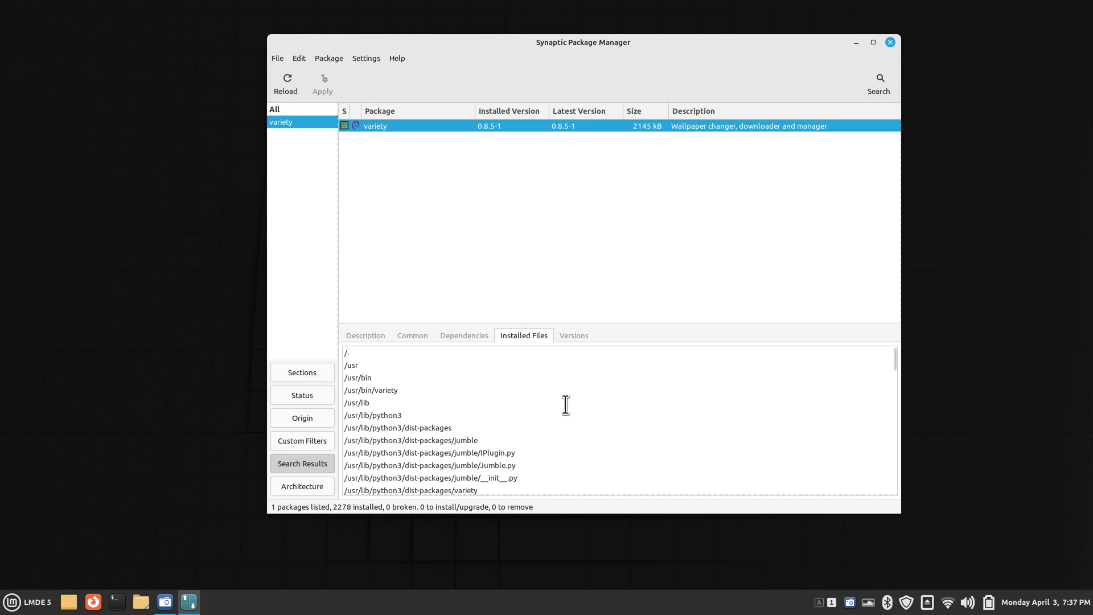
scroll(421, 389, "down", 10)
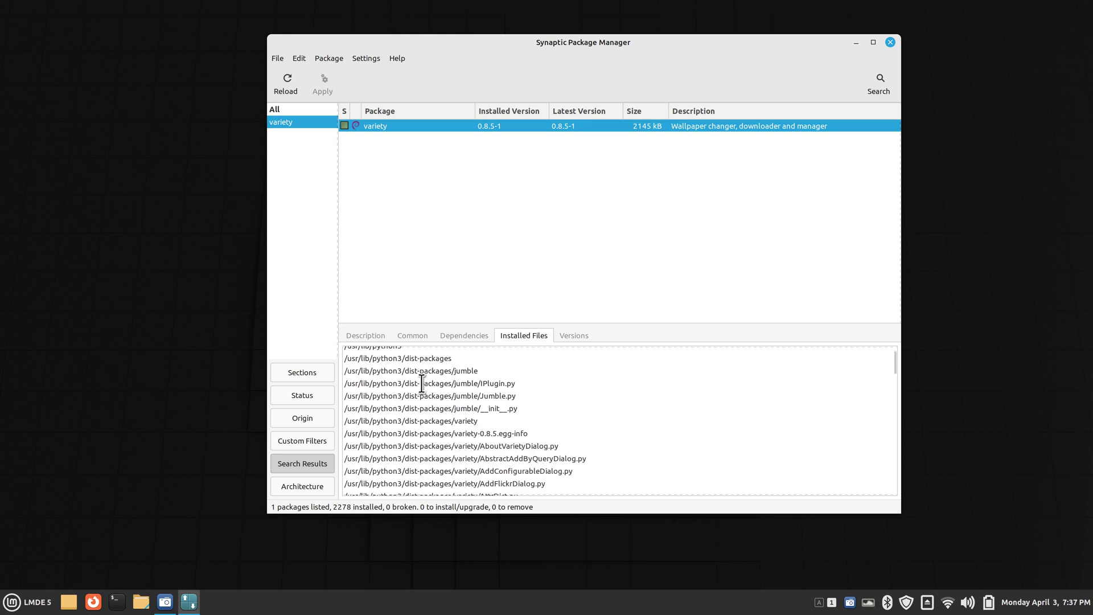
scroll(422, 383, "down", 12)
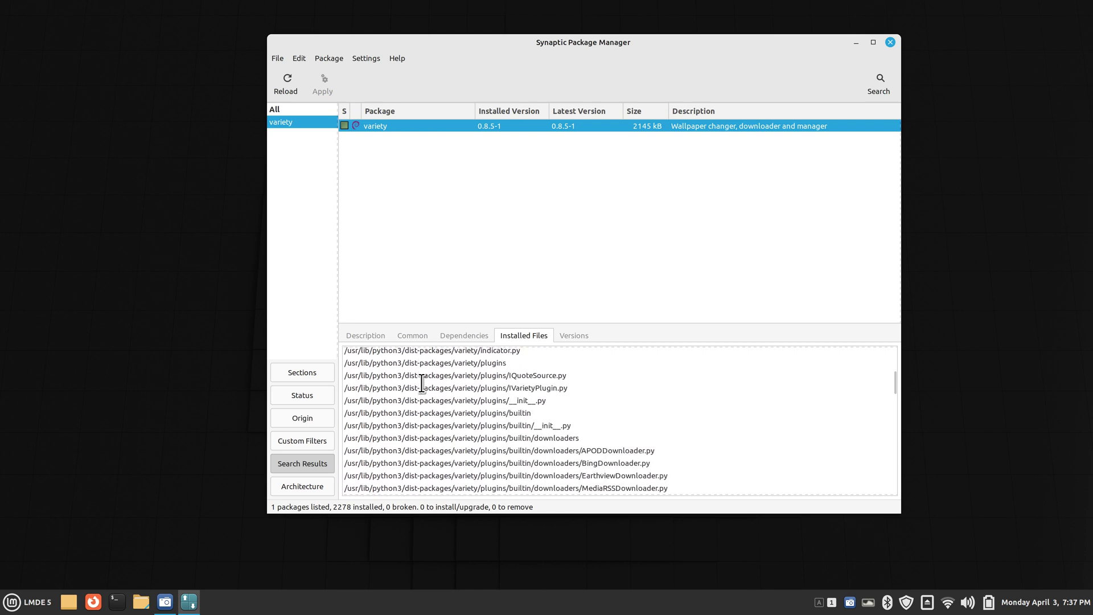
scroll(422, 384, "down", 12)
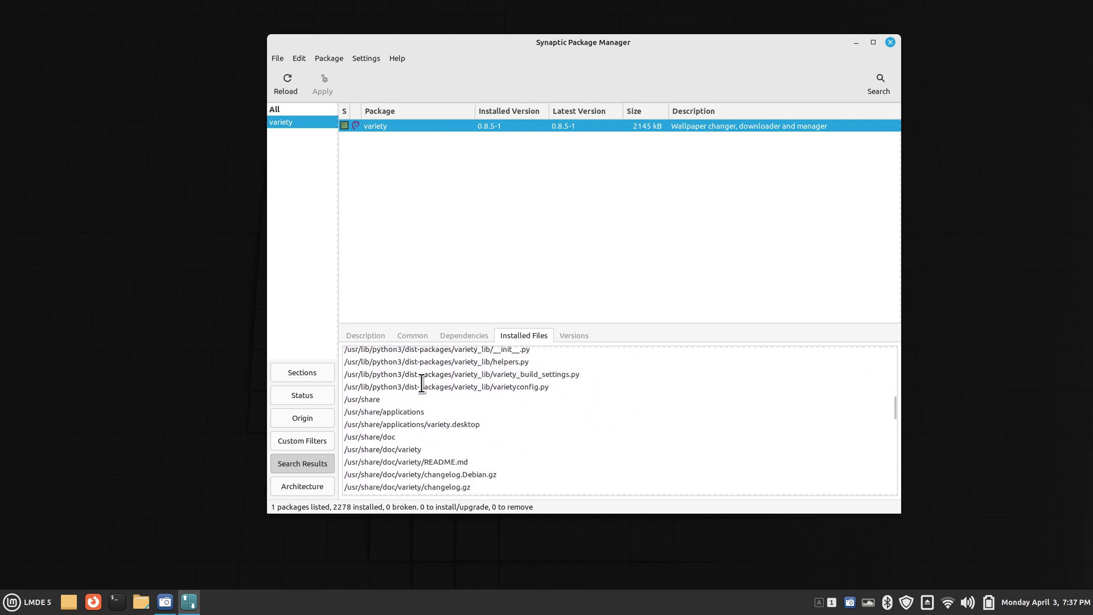
scroll(421, 384, "down", 12)
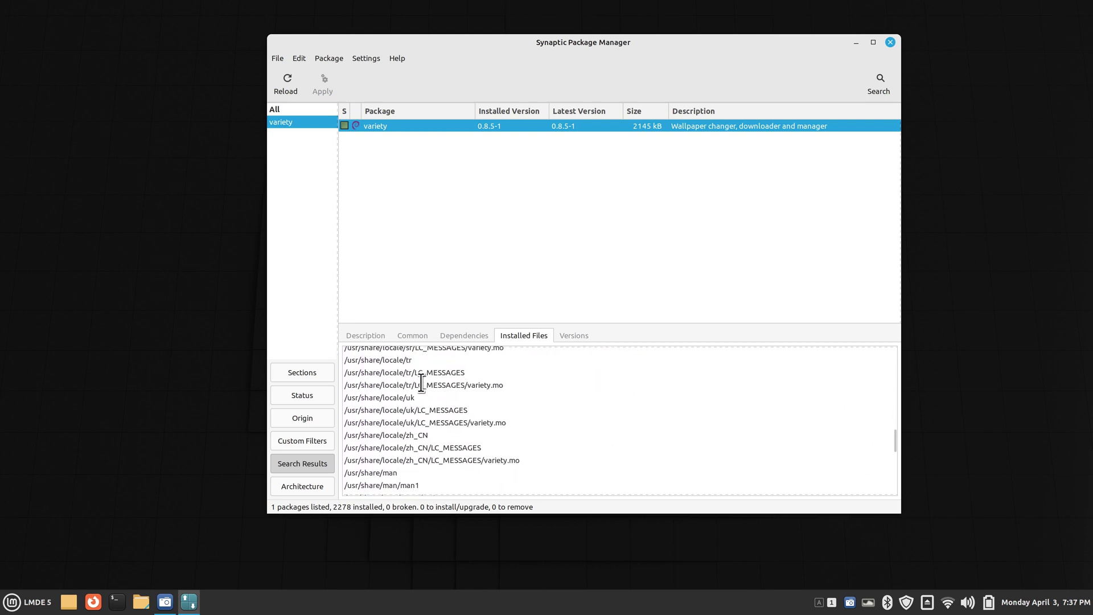
scroll(422, 383, "down", 2)
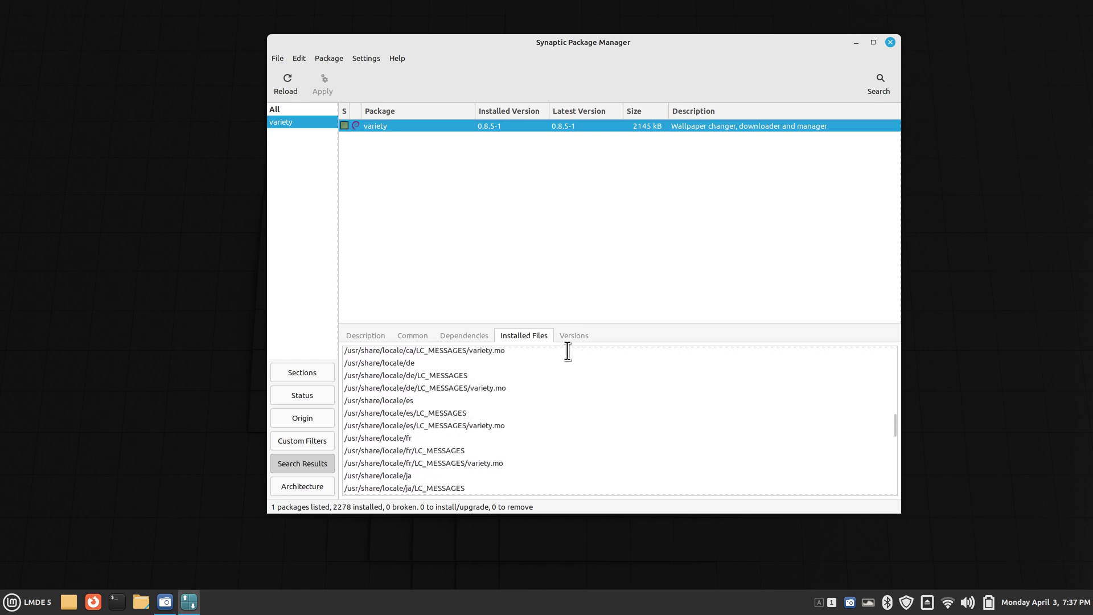
left_click(571, 337)
left_click(360, 337)
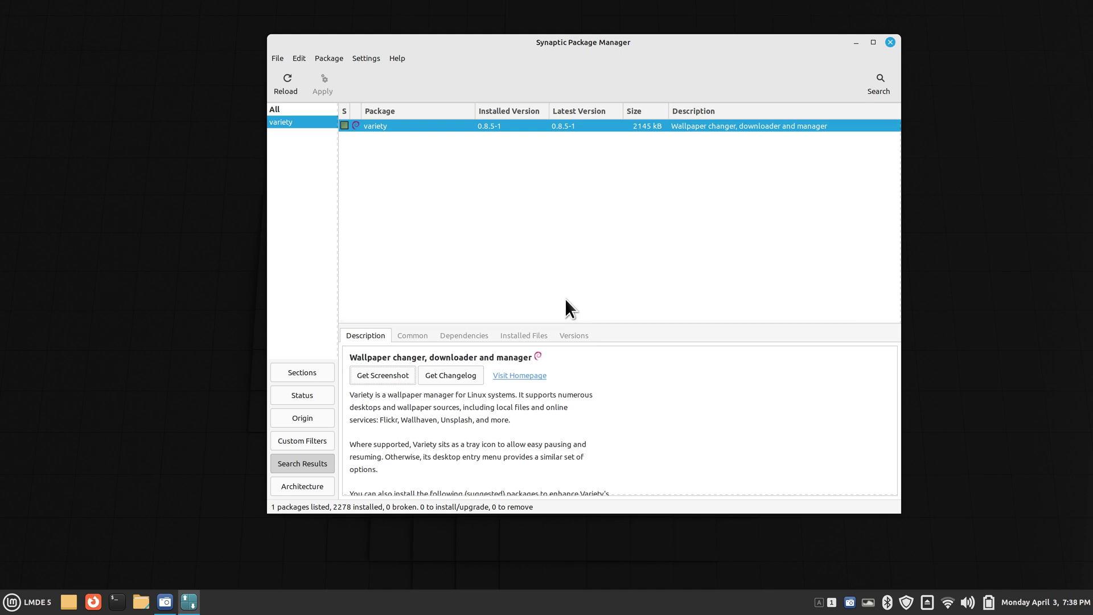
Open Software Sources via Settings > Repositories, then close it and Synaptic.
left_click(363, 57)
left_click(381, 91)
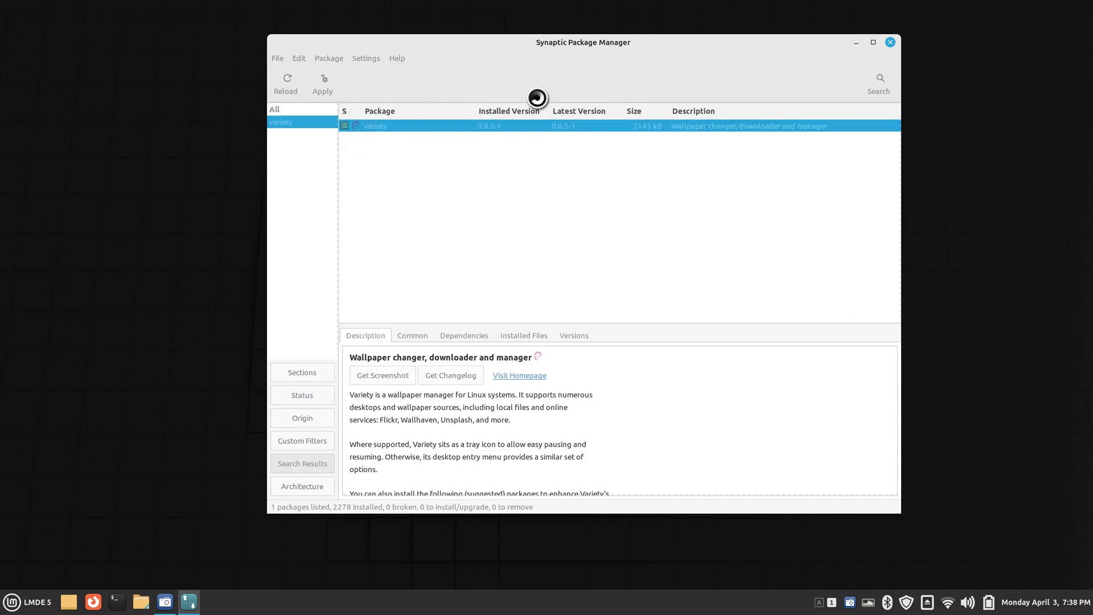
left_click_drag(342, 37, 594, 161)
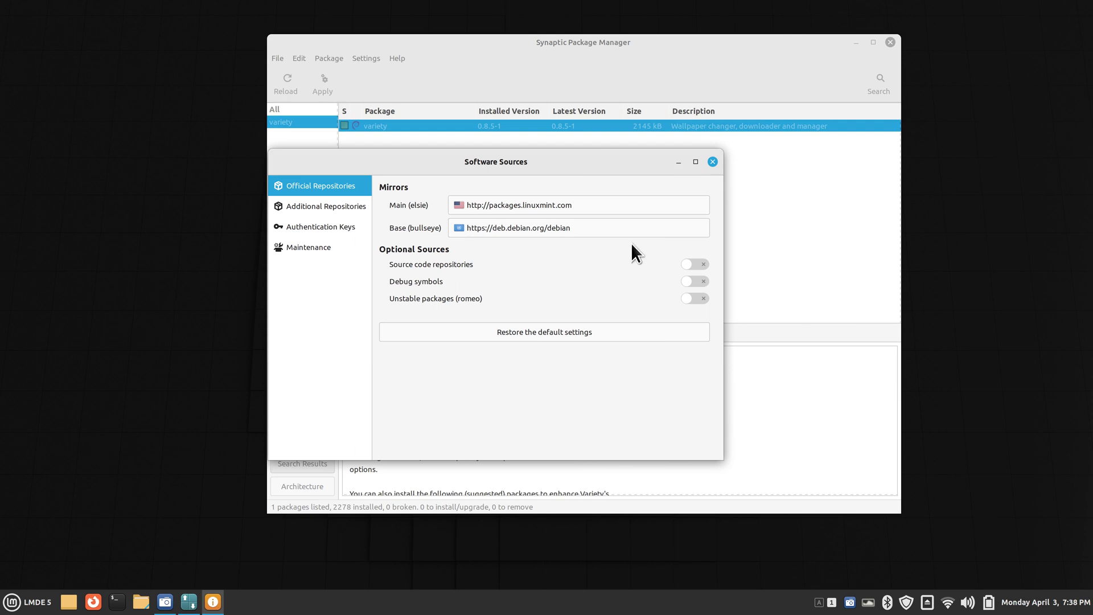
left_click(713, 162)
left_click(890, 42)
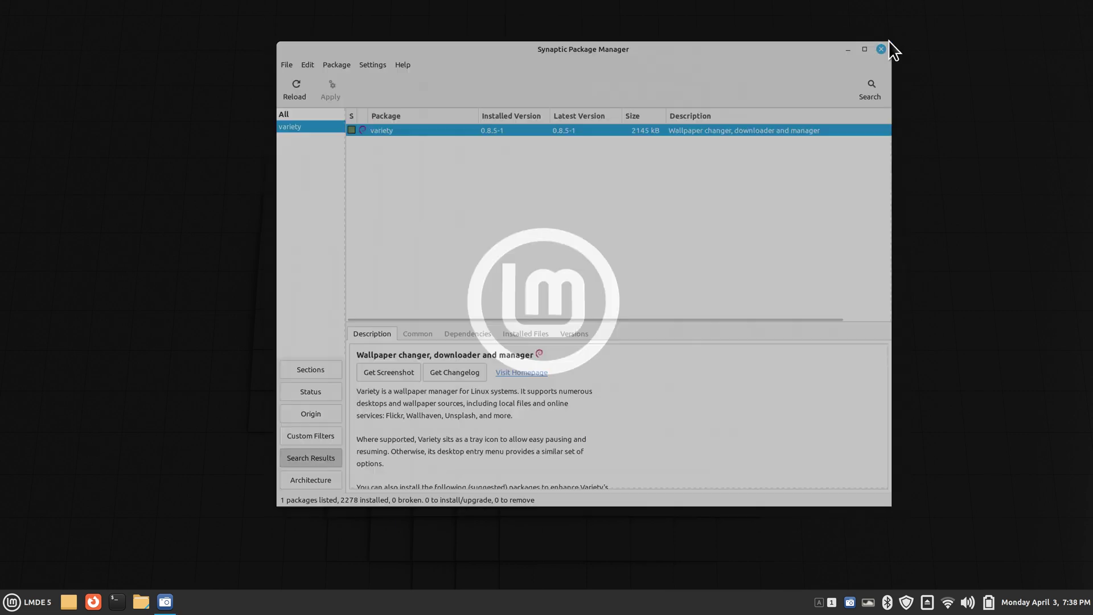
Launch System Settings from the application menu.
right_click(566, 605)
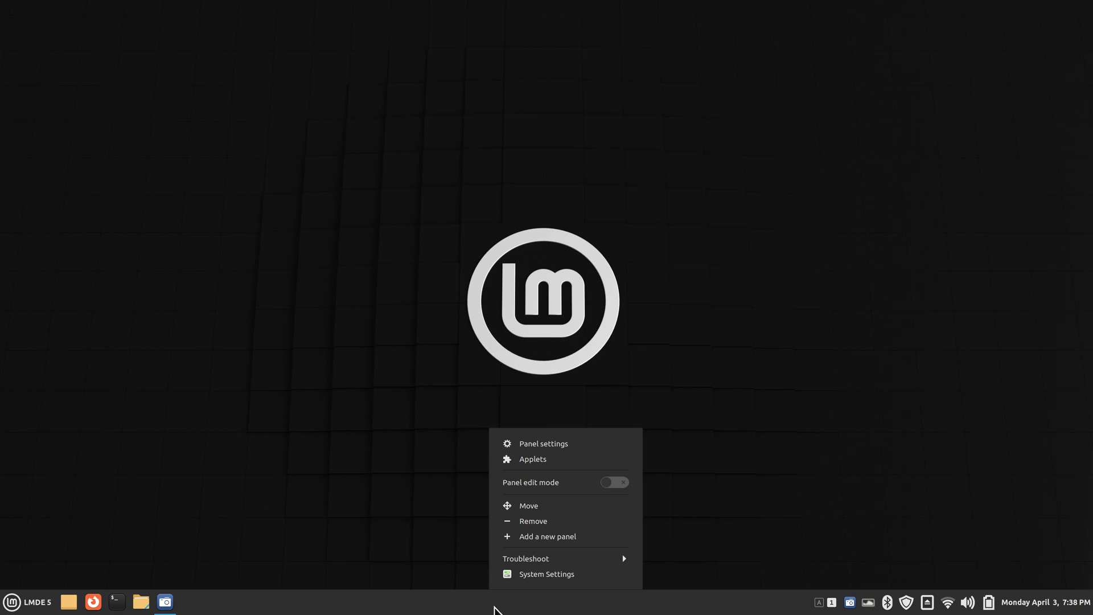
left_click(342, 509)
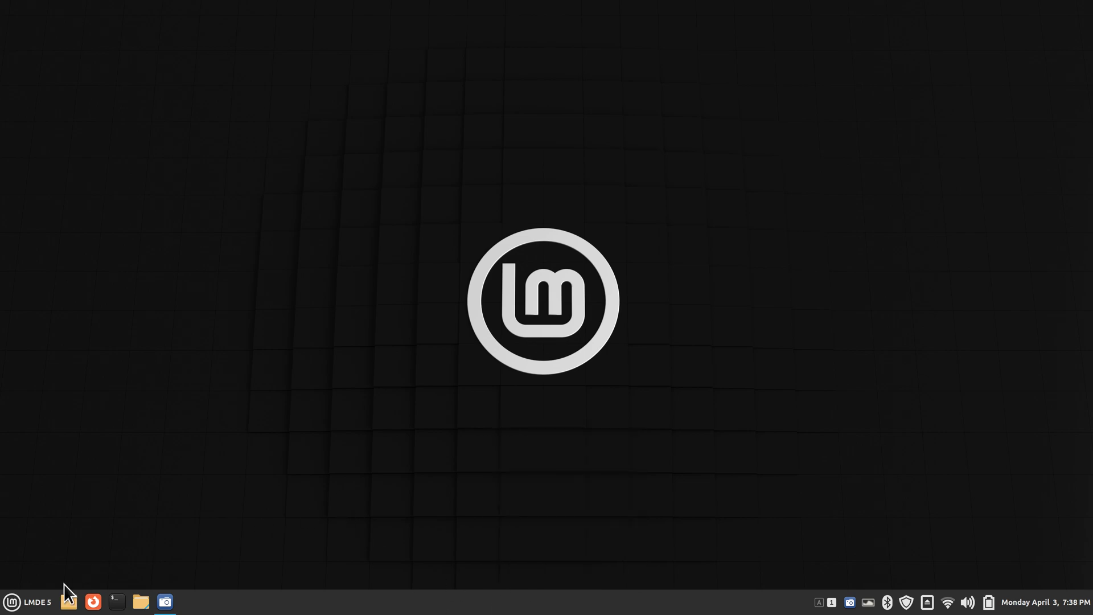
left_click(13, 602)
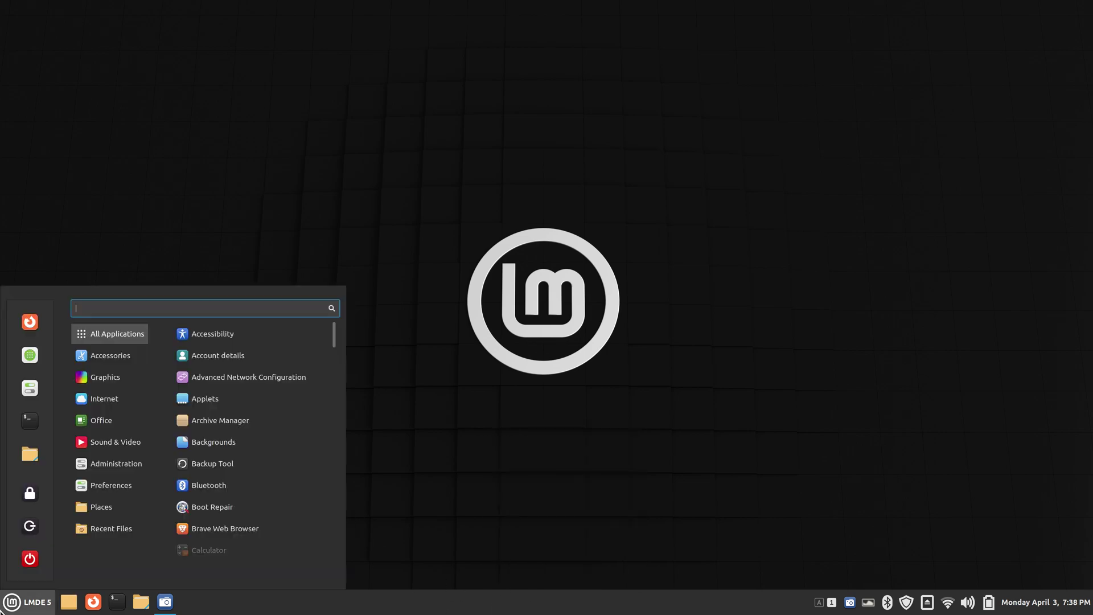
left_click(25, 388)
left_click_drag(602, 129, 563, 40)
Open Software Sources under Administration and authenticate with the account password.
scroll(570, 216, "down", 5)
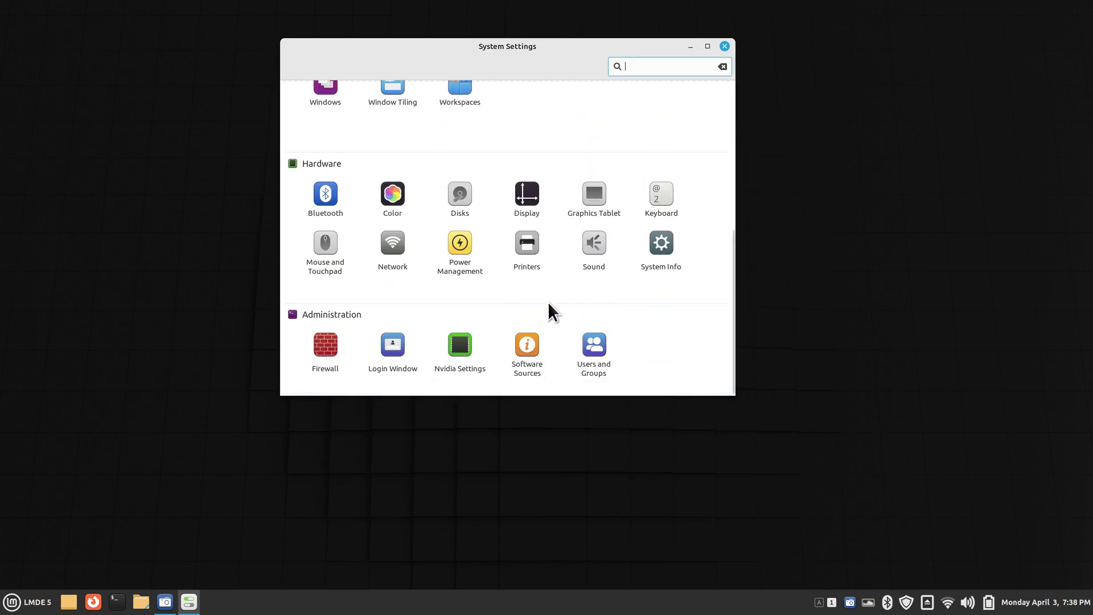
left_click(527, 353)
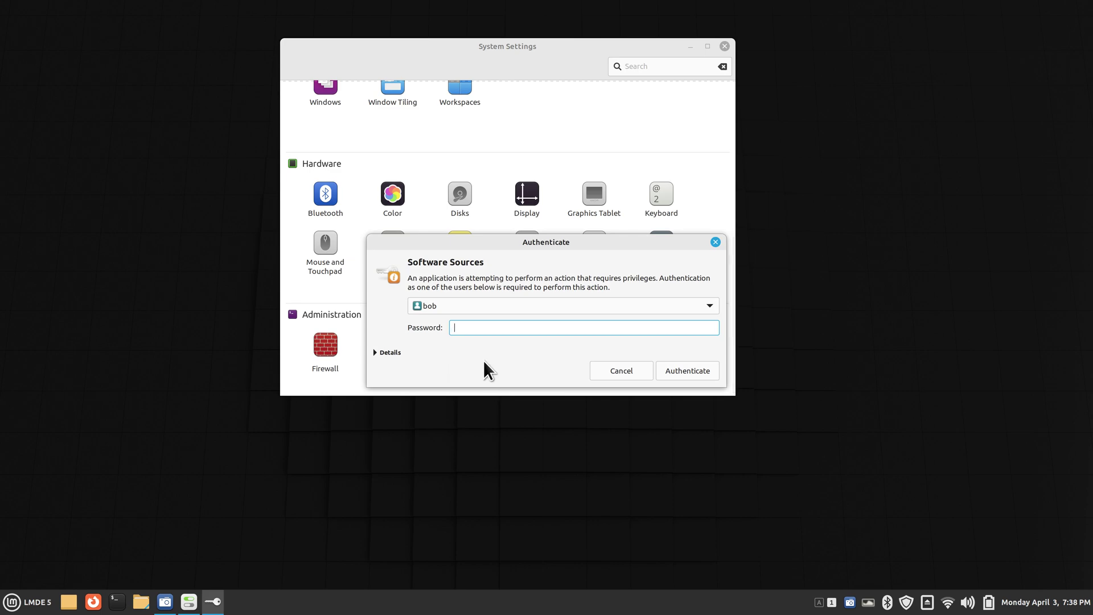
type("••••••••••")
key("Return")
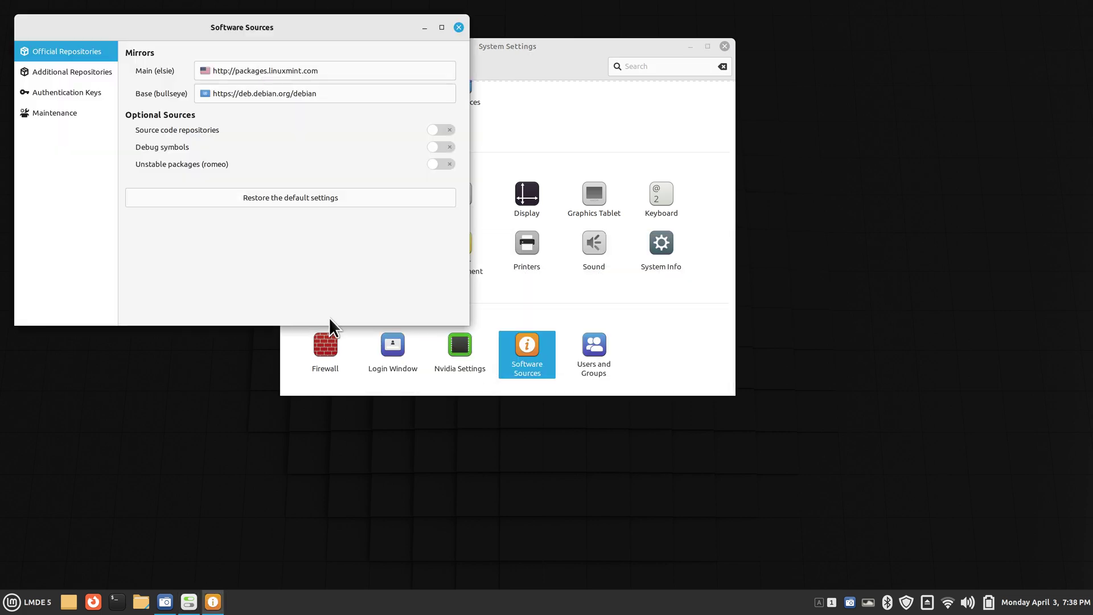
left_click_drag(291, 27, 545, 133)
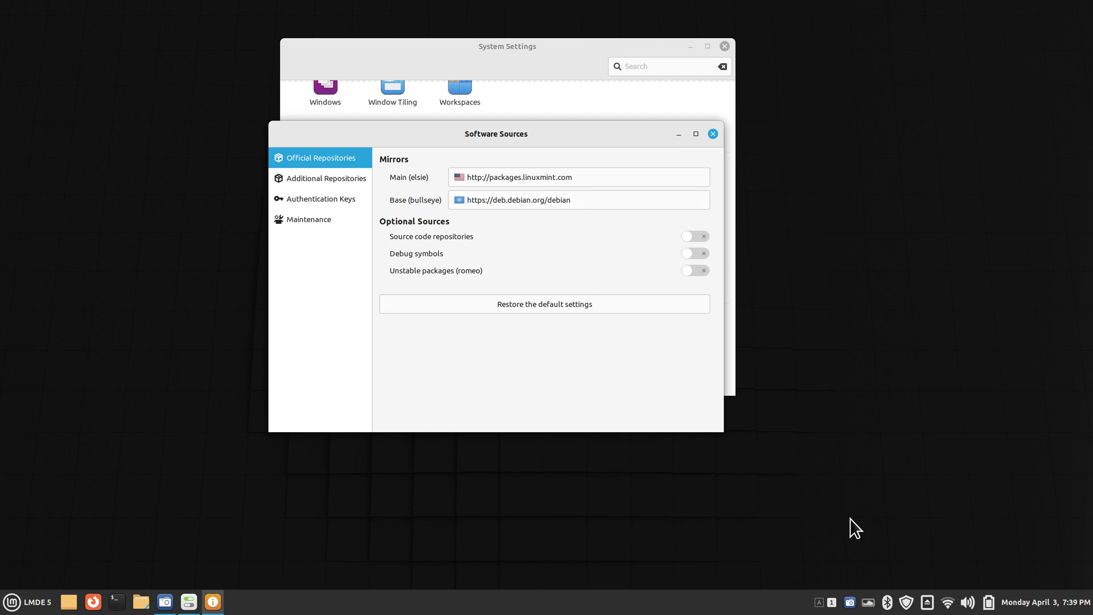
left_click(907, 602)
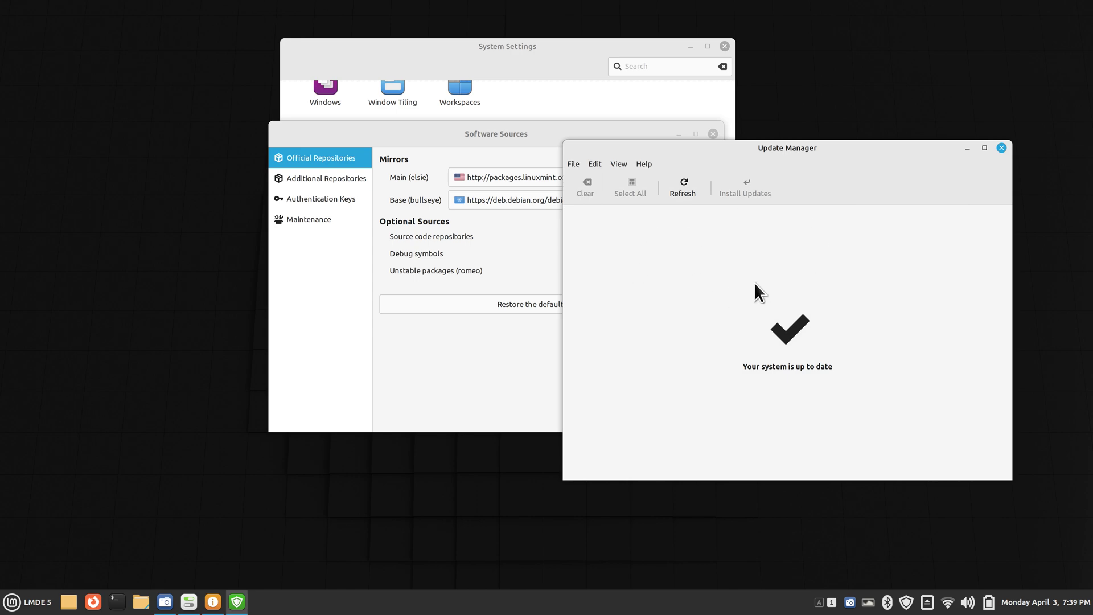
left_click(1001, 148)
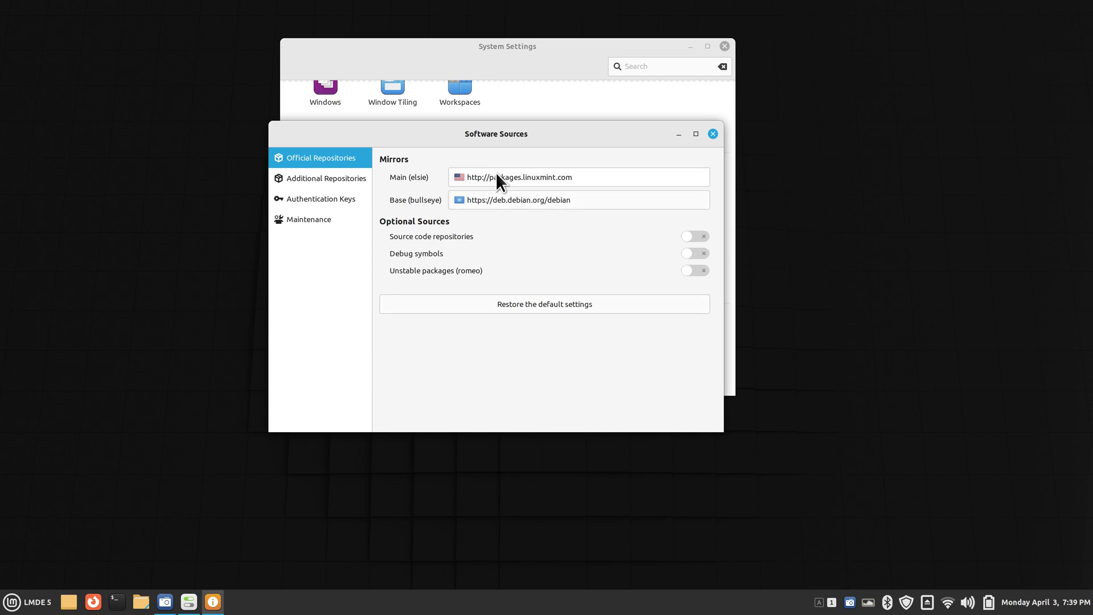
Select the mirrors.ocf.berkeley.edu mirror for Main (elsie) and apply it.
left_click(500, 178)
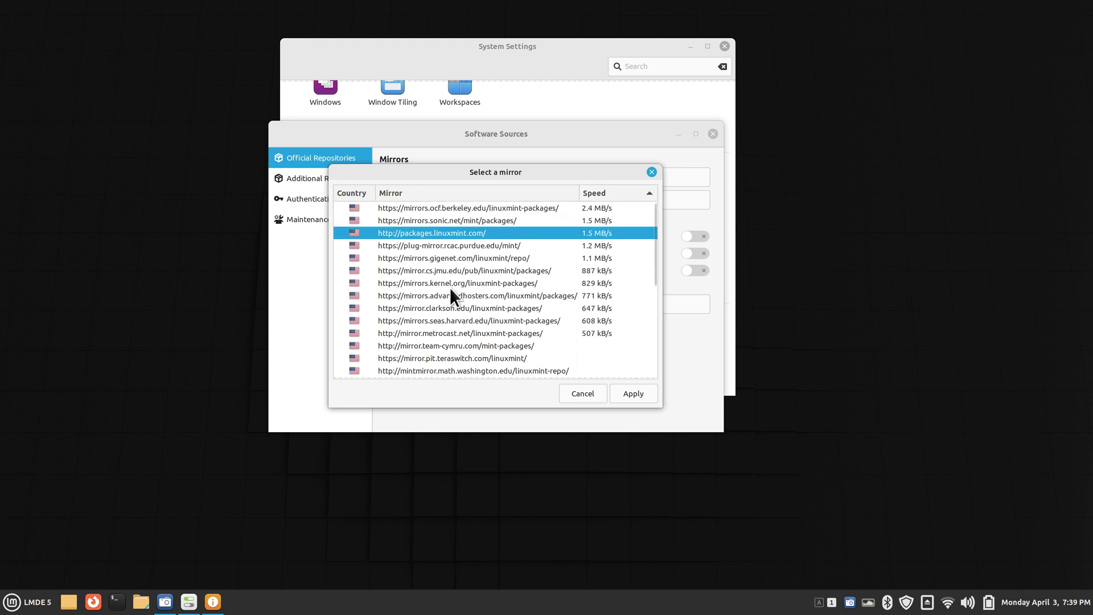
left_click(452, 208)
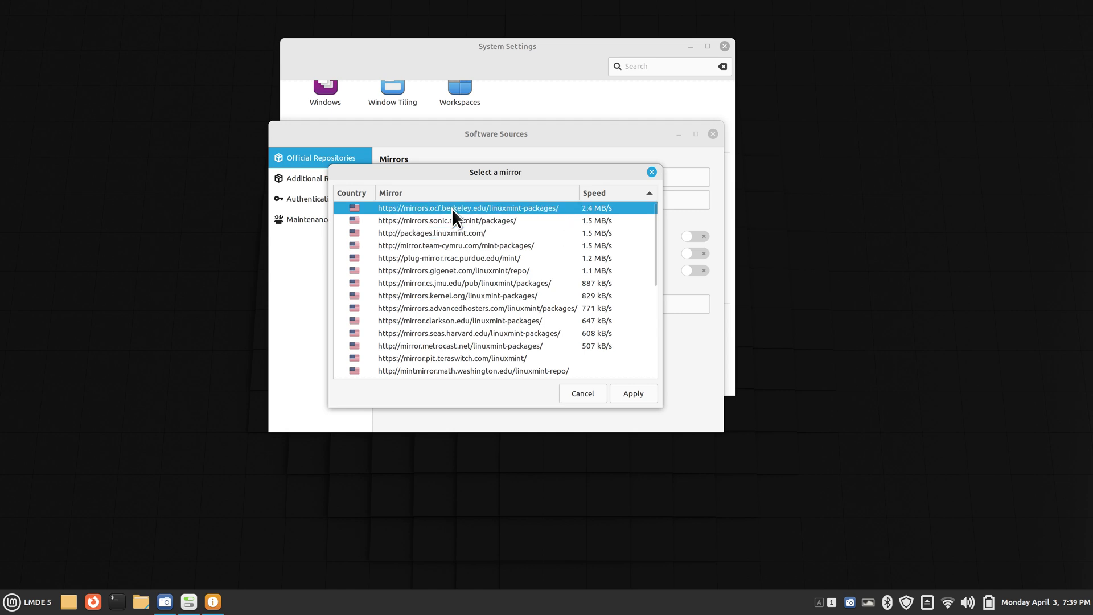
left_click(633, 393)
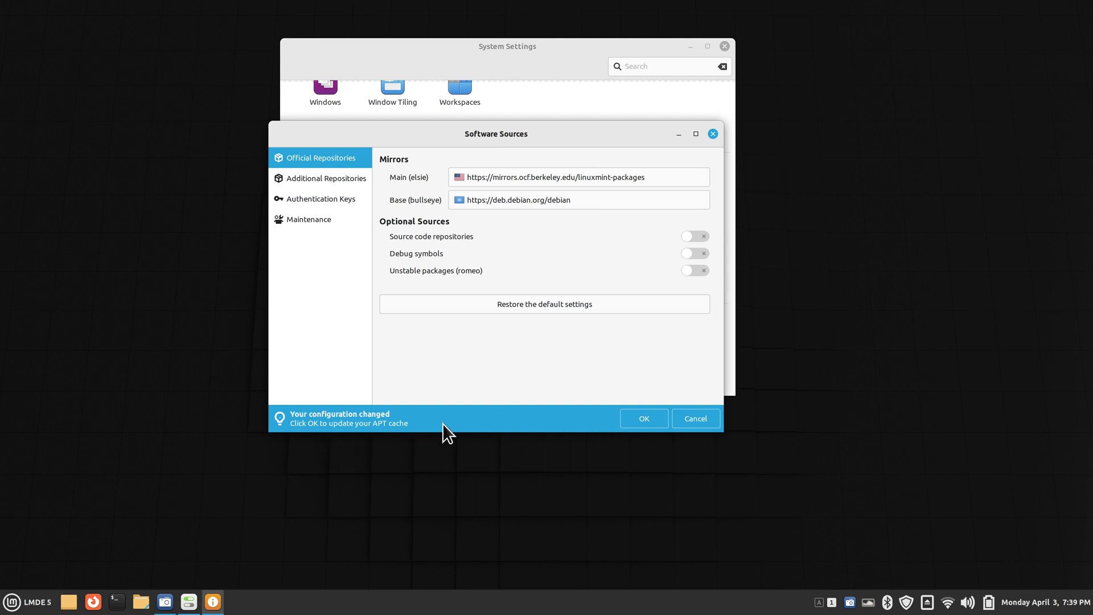
Refresh the APT cache, confirm in Update Manager the system is up to date, then close it.
left_click(644, 419)
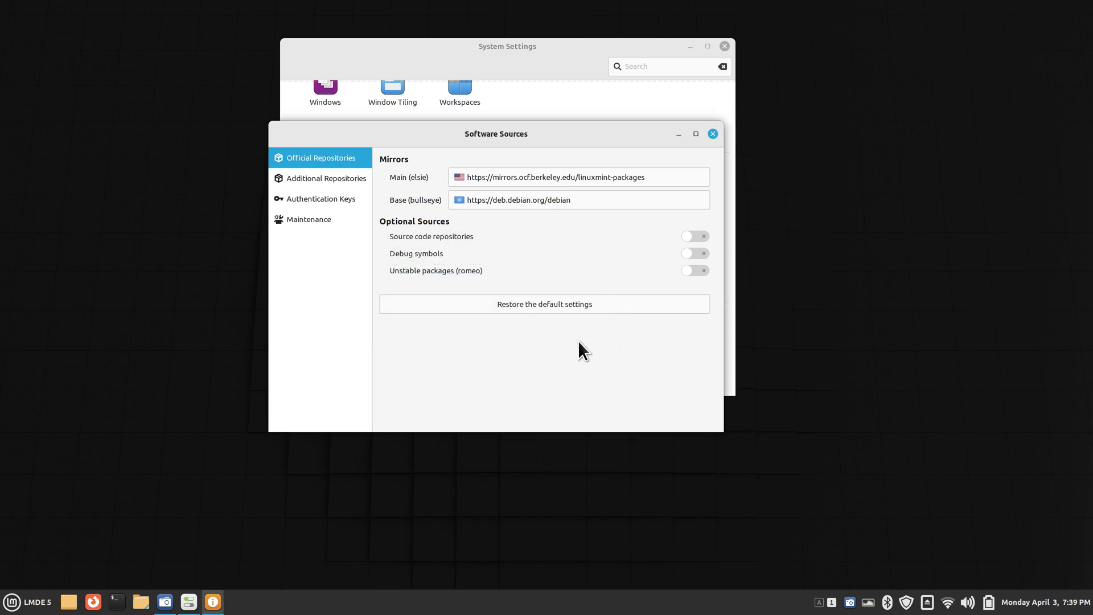
left_click(906, 602)
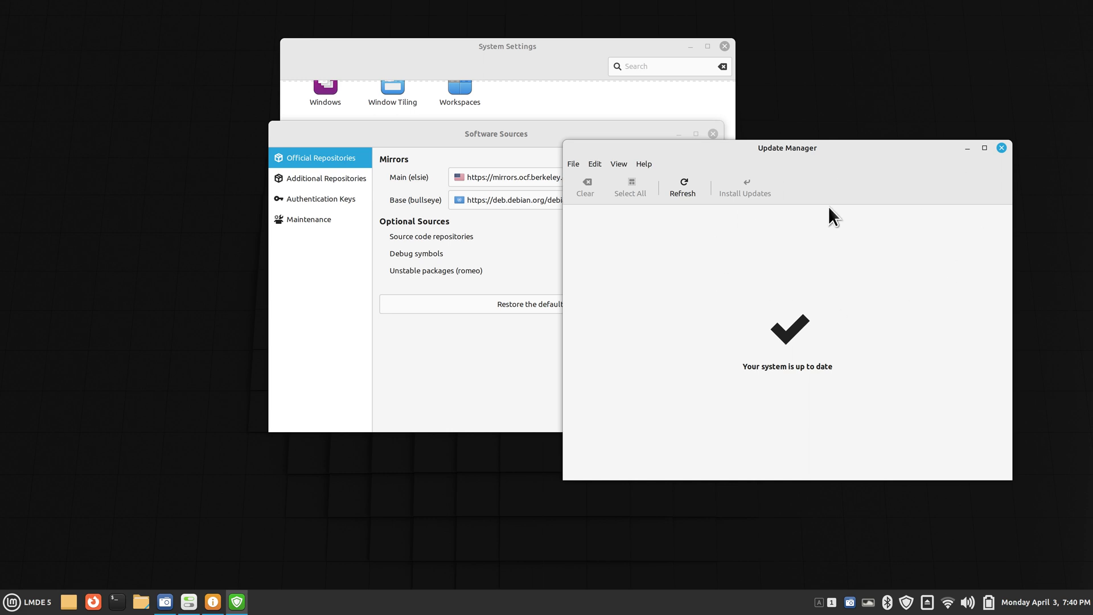
left_click(1002, 148)
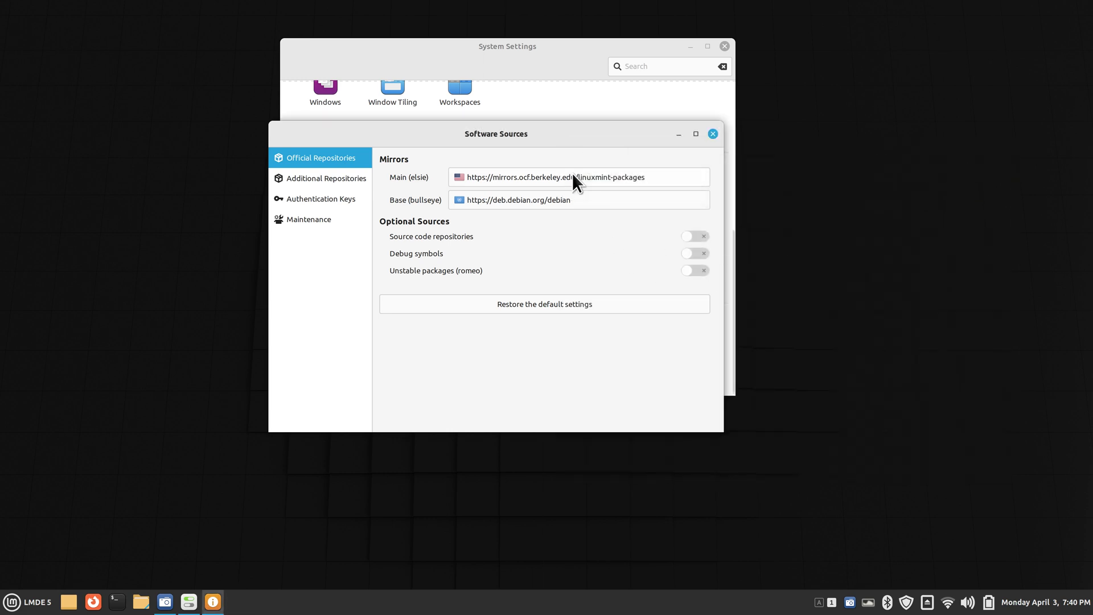
Reopen Software Sources, restore the default packages.linuxmint.com mirror, and update the APT cache.
left_click(713, 134)
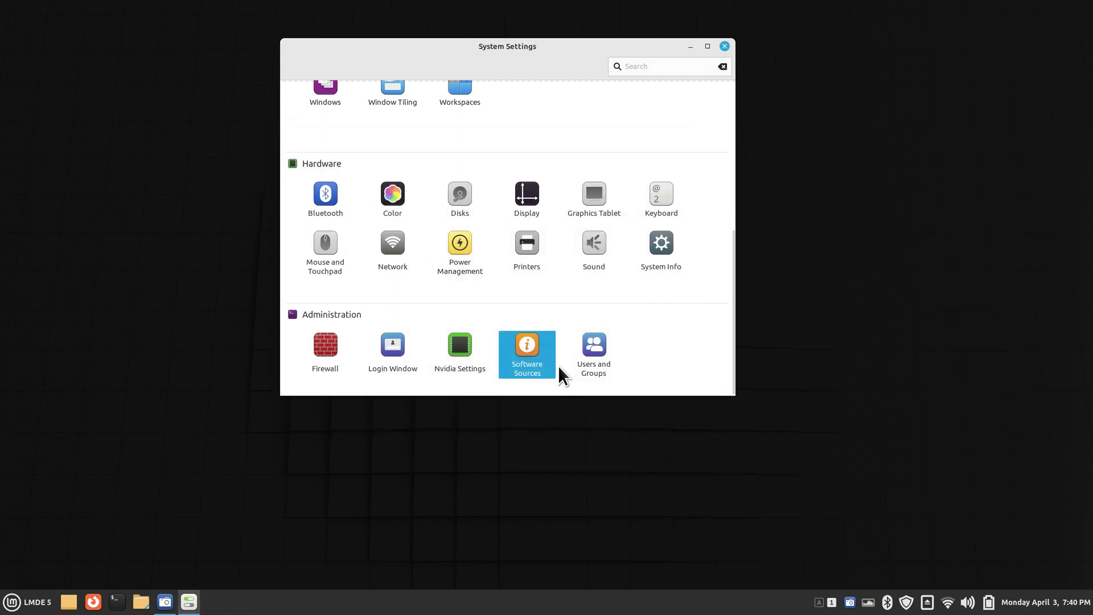
left_click(527, 347)
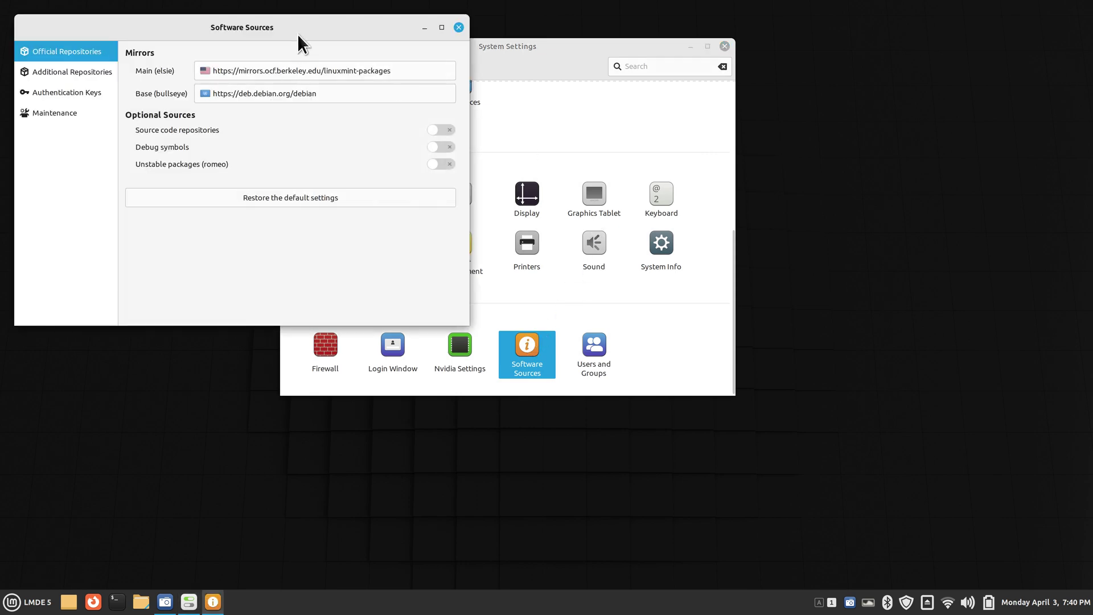
left_click_drag(300, 35, 592, 121)
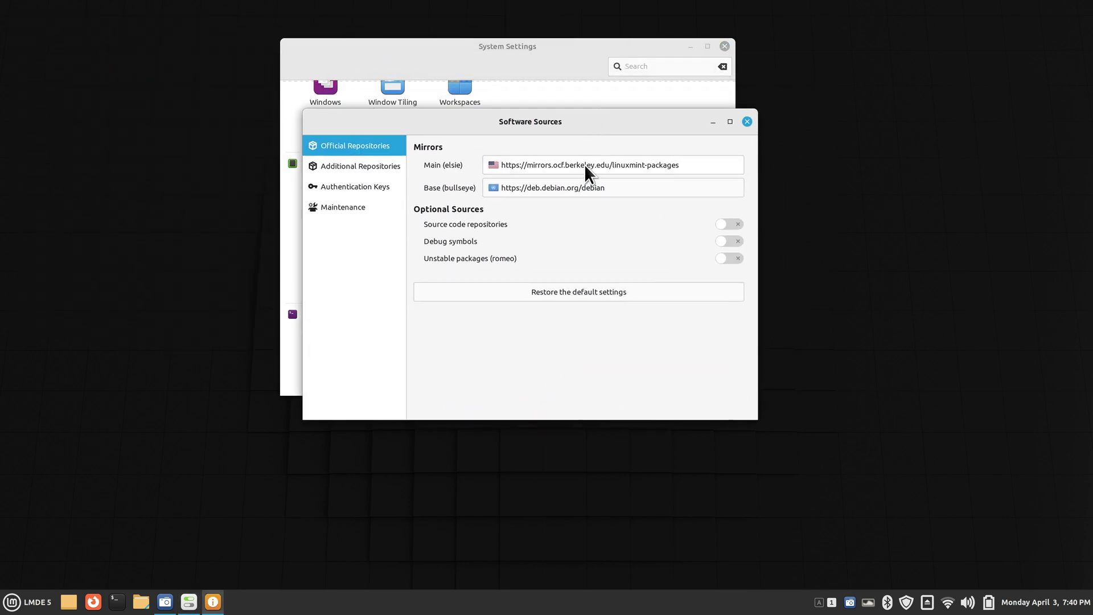
left_click(555, 292)
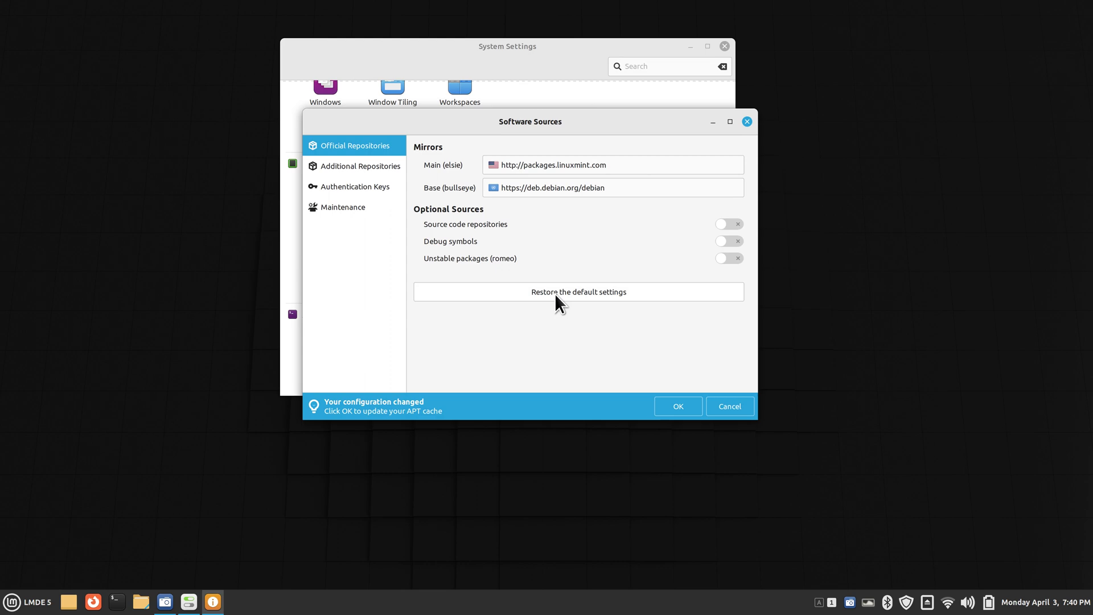
left_click(677, 407)
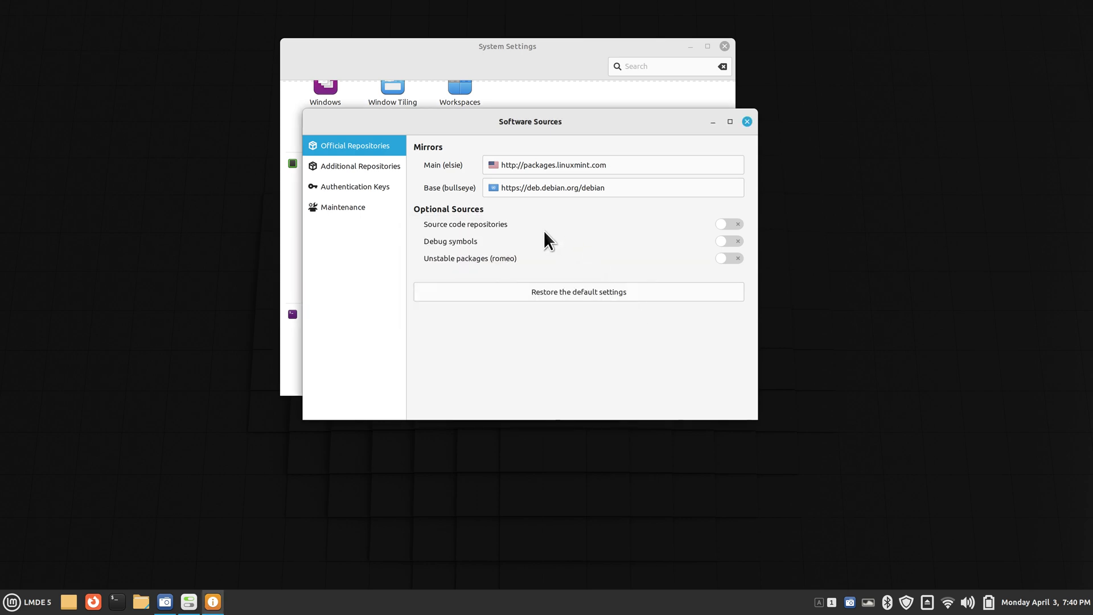
Review the additional third-party repositories in Software Sources, then close Software Sources.
left_click(329, 167)
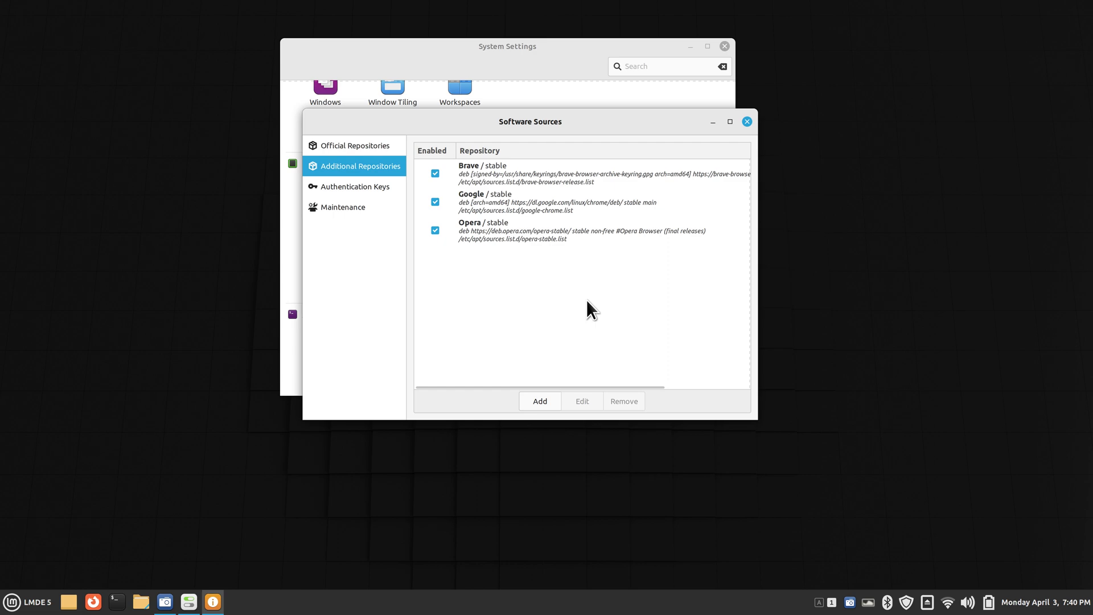
left_click(746, 121)
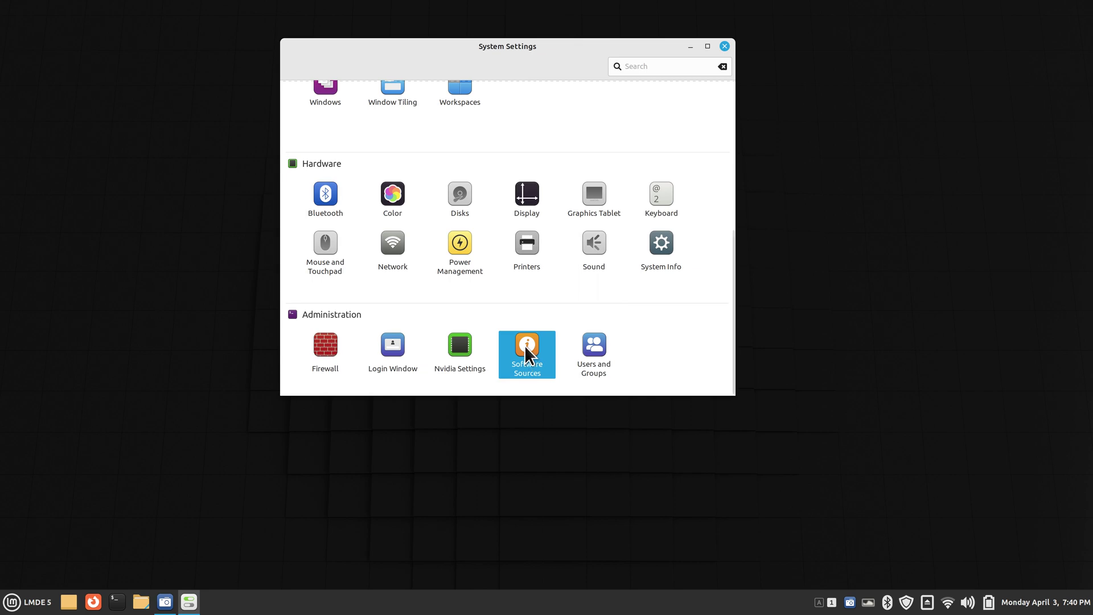
left_click_drag(264, 29, 582, 115)
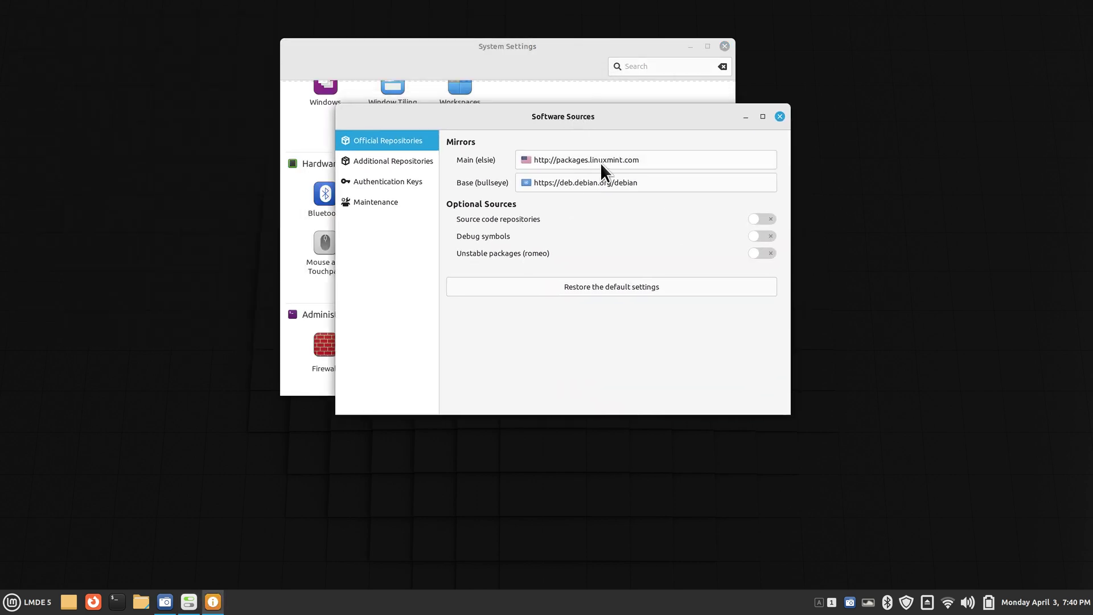
left_click(383, 160)
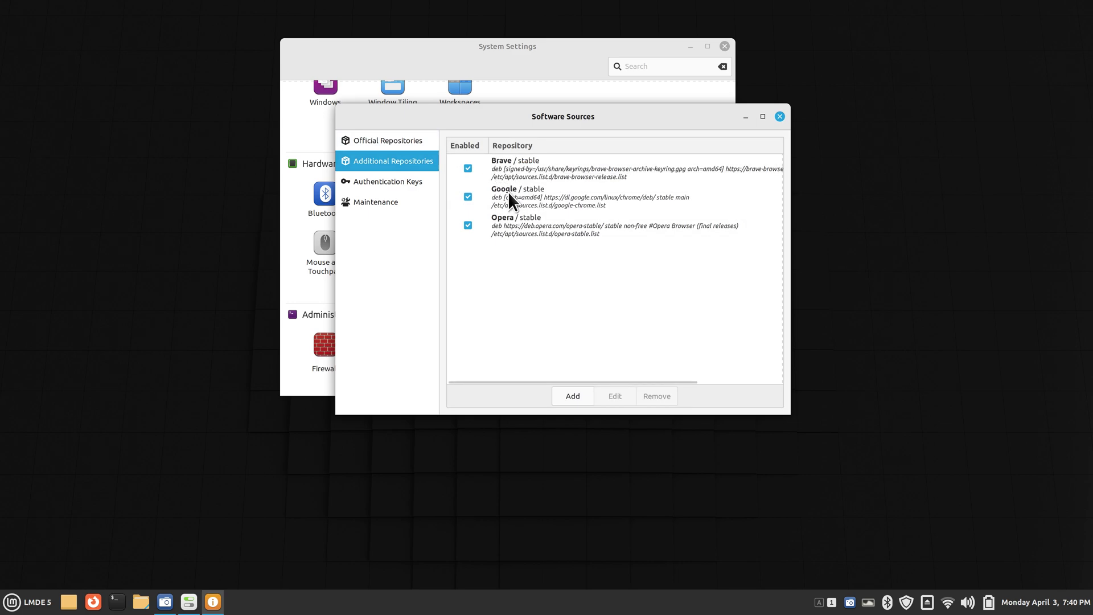
left_click(779, 117)
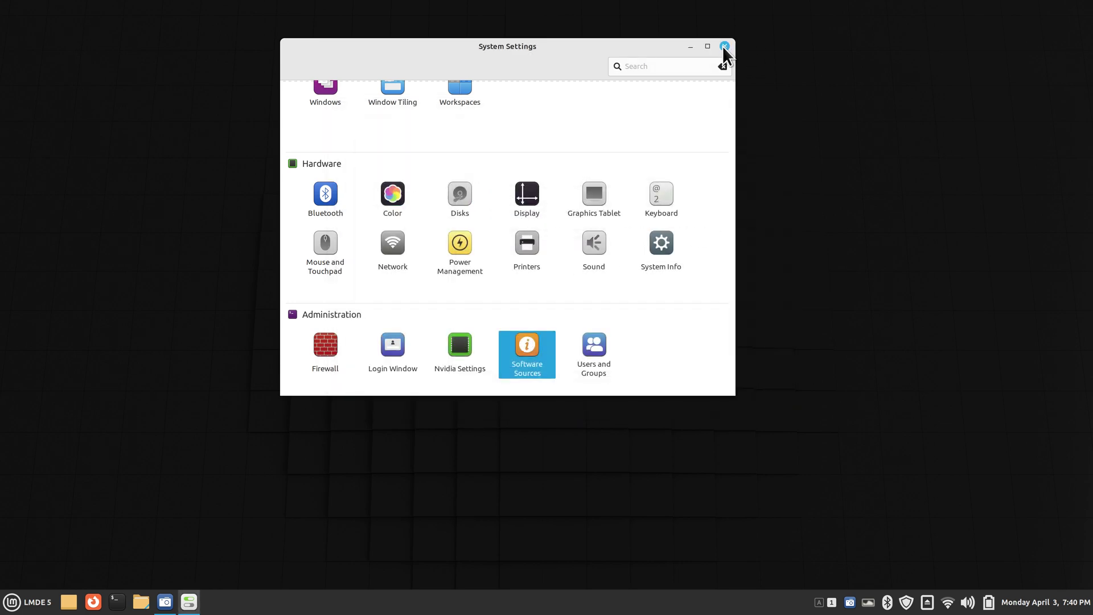
Close System Settings and open the Flathub site from Firefox's New Tab page.
left_click(723, 46)
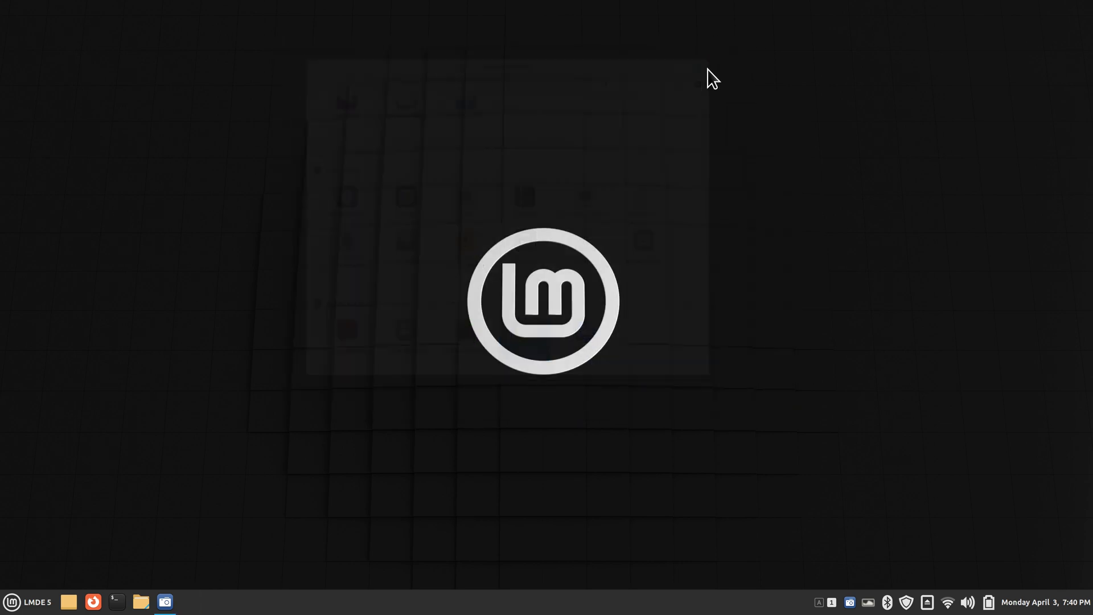
left_click(94, 604)
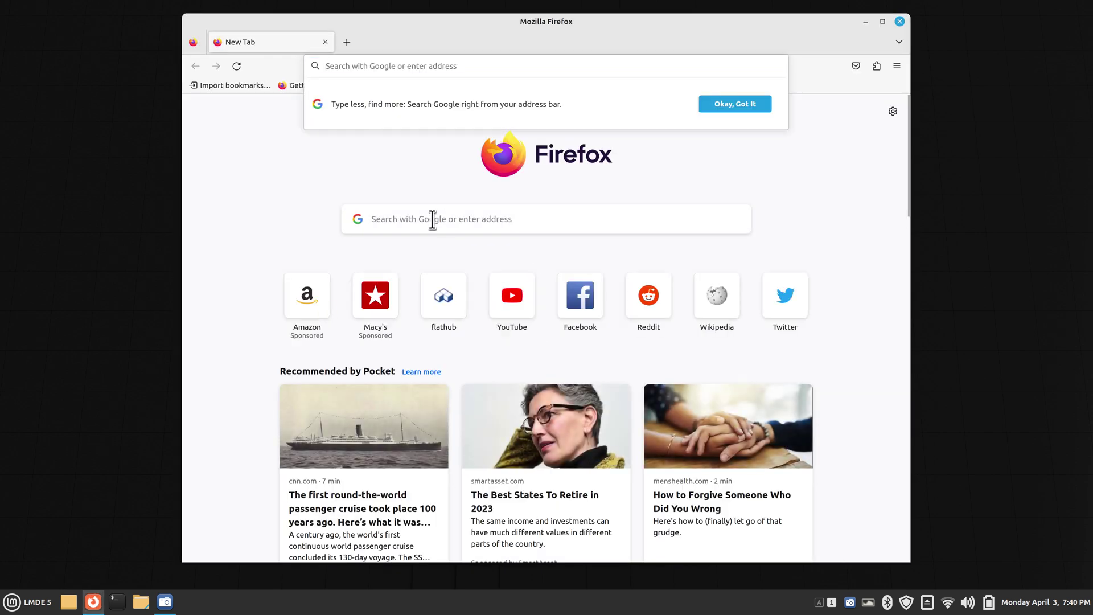
left_click(443, 295)
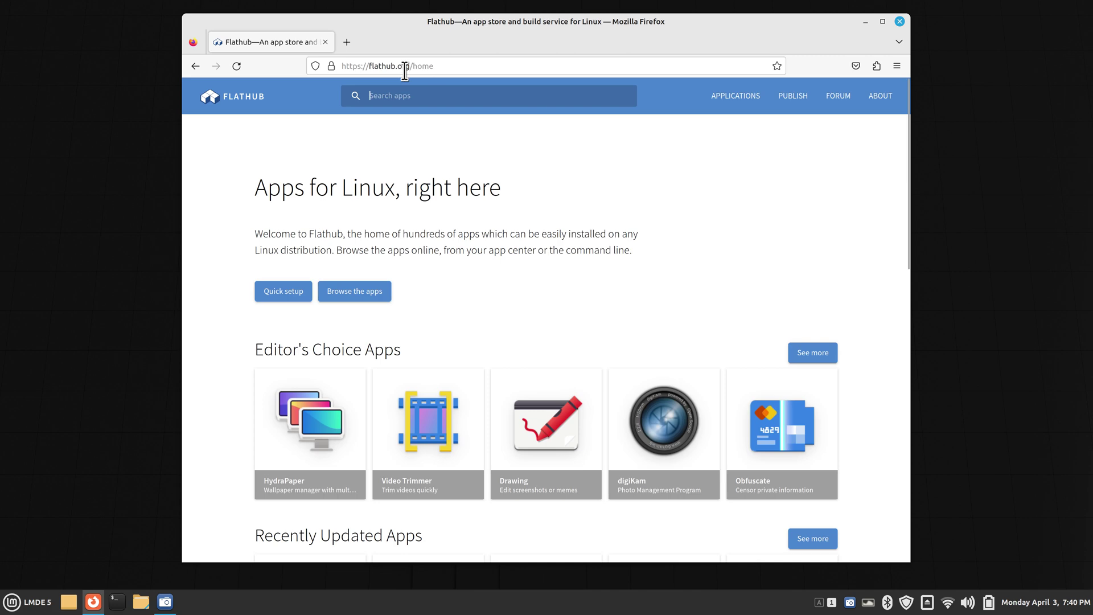
left_click(11, 601)
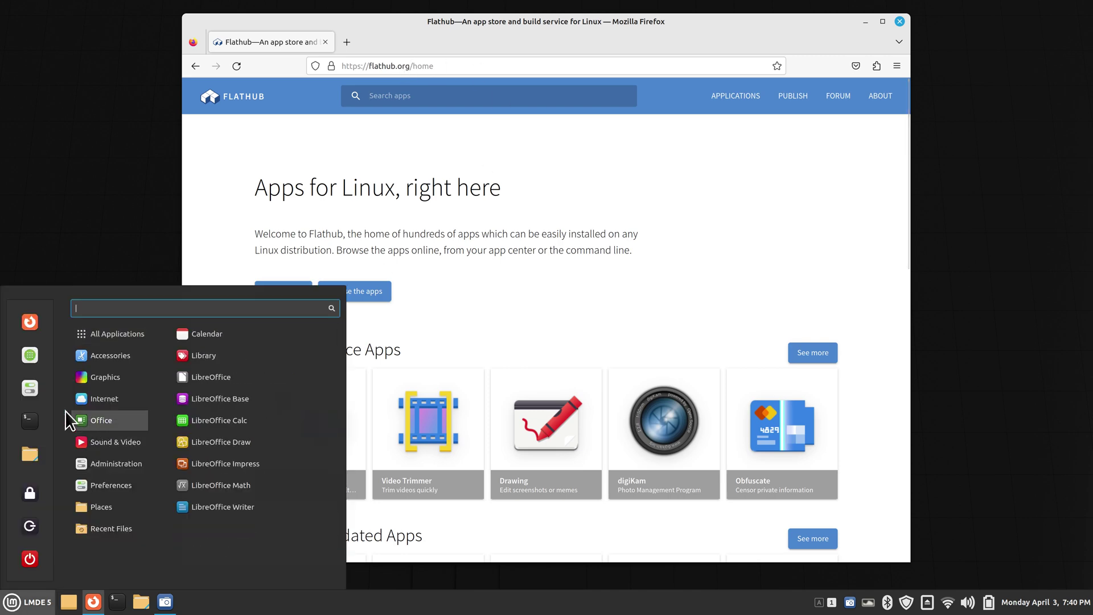
left_click(30, 356)
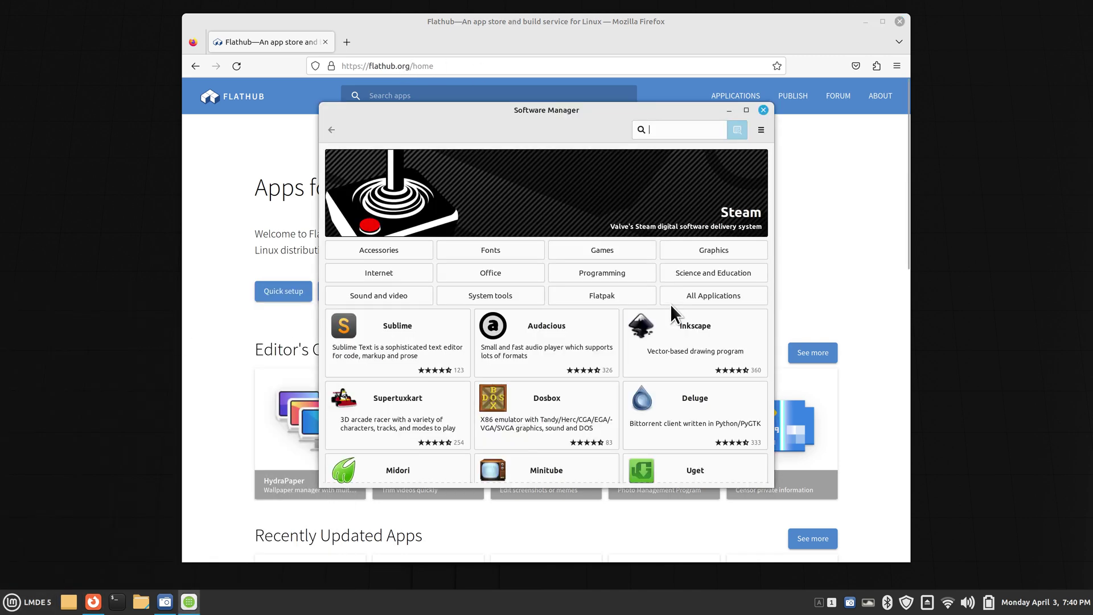
left_click(593, 295)
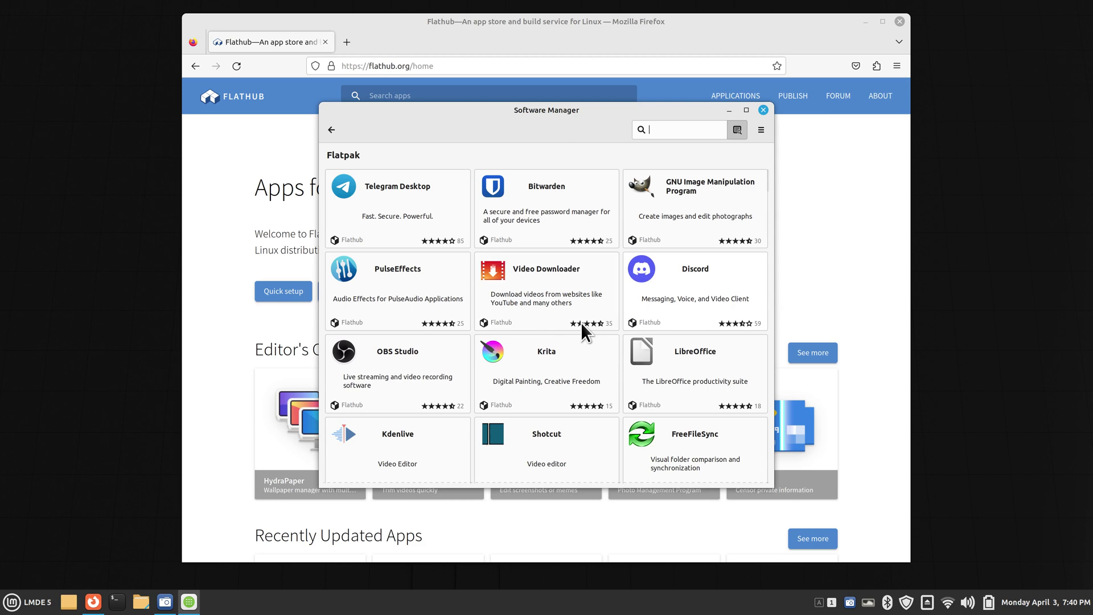
scroll(545, 330, "down", 5)
scroll(544, 330, "down", 3)
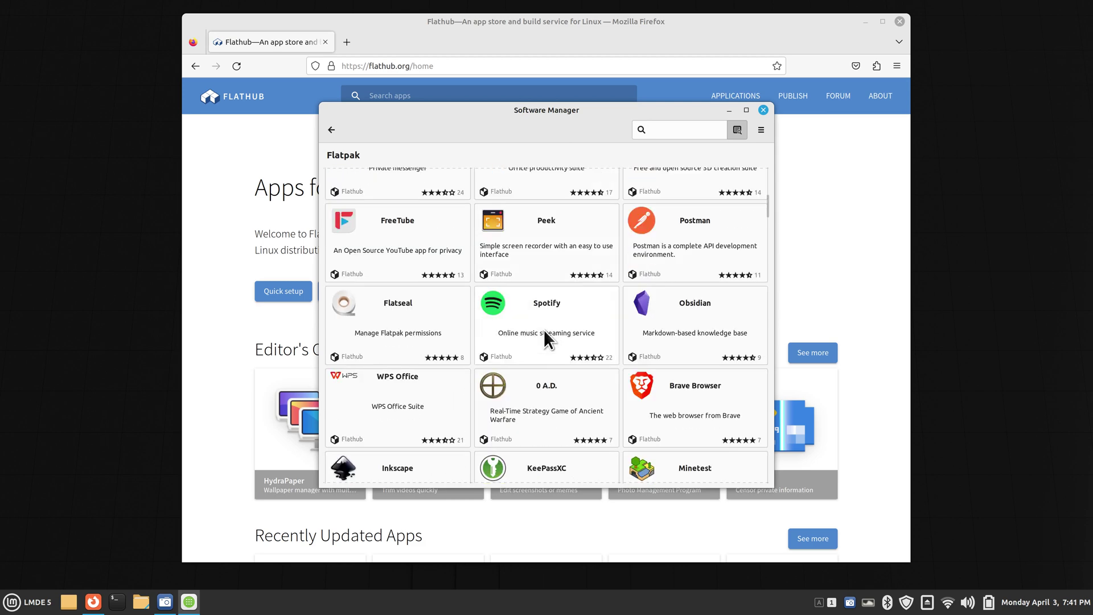
scroll(558, 357, "down", 3)
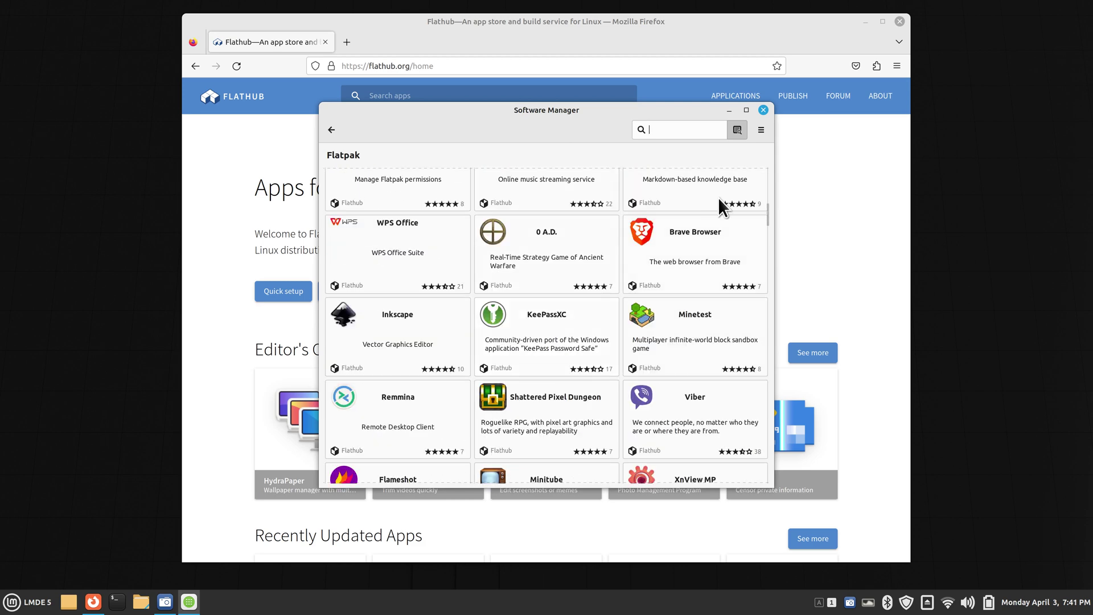
Close Software Manager and search Flathub for 'game'.
left_click(763, 110)
scroll(484, 298, "down", 8)
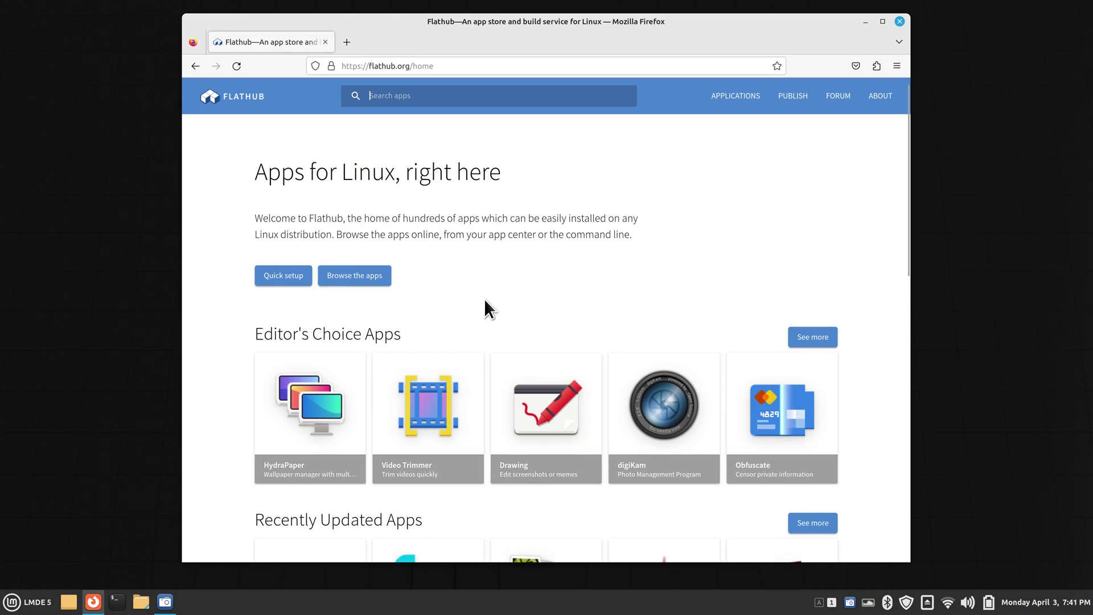
scroll(532, 422, "down", 5)
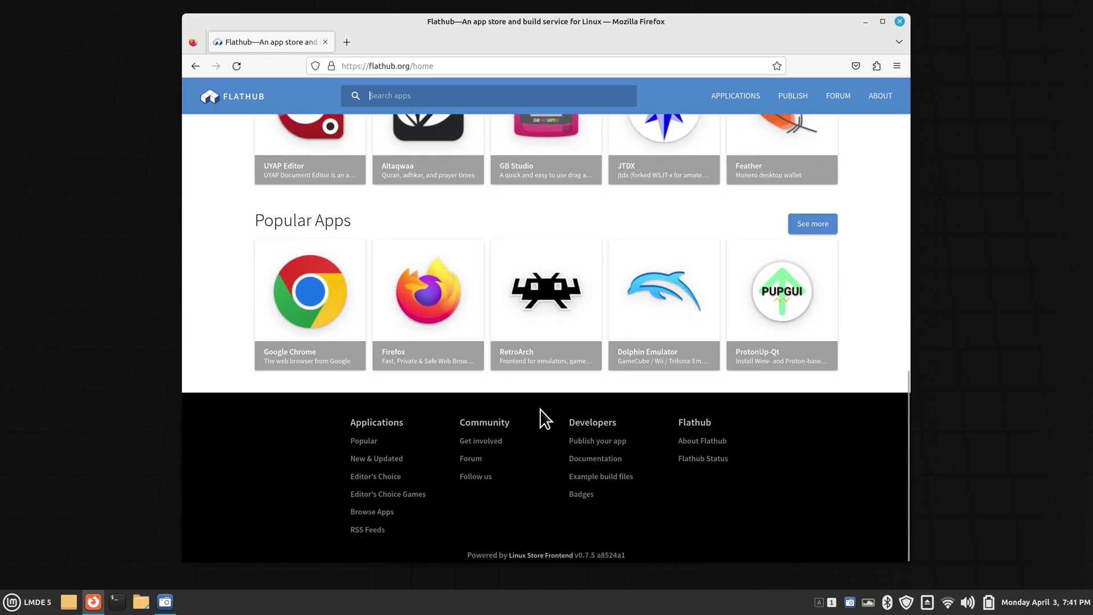
scroll(541, 419, "up", 5)
scroll(542, 419, "up", 8)
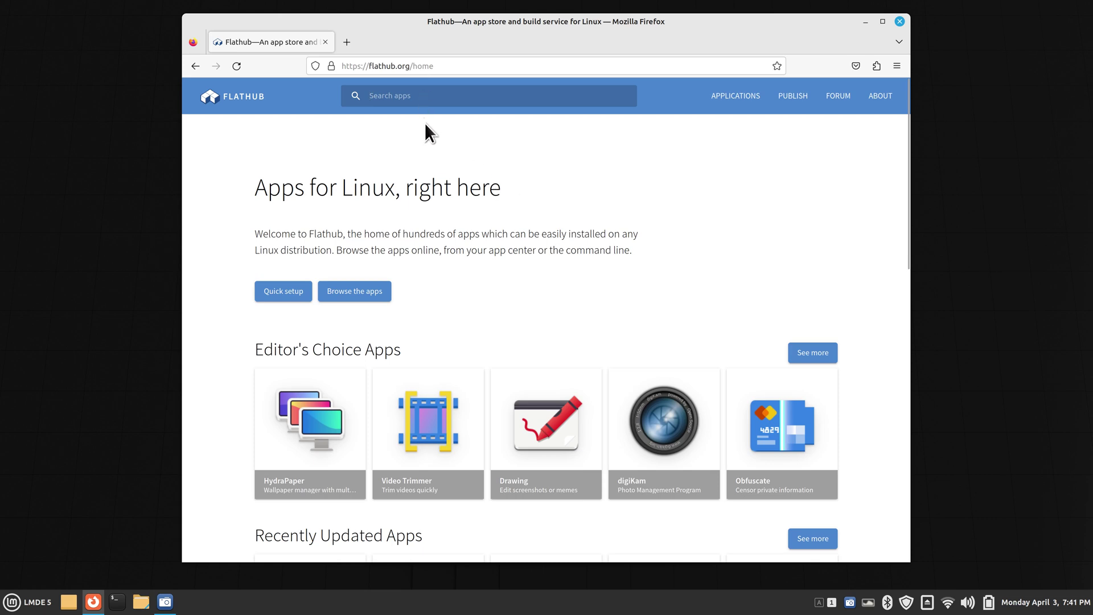
type("games")
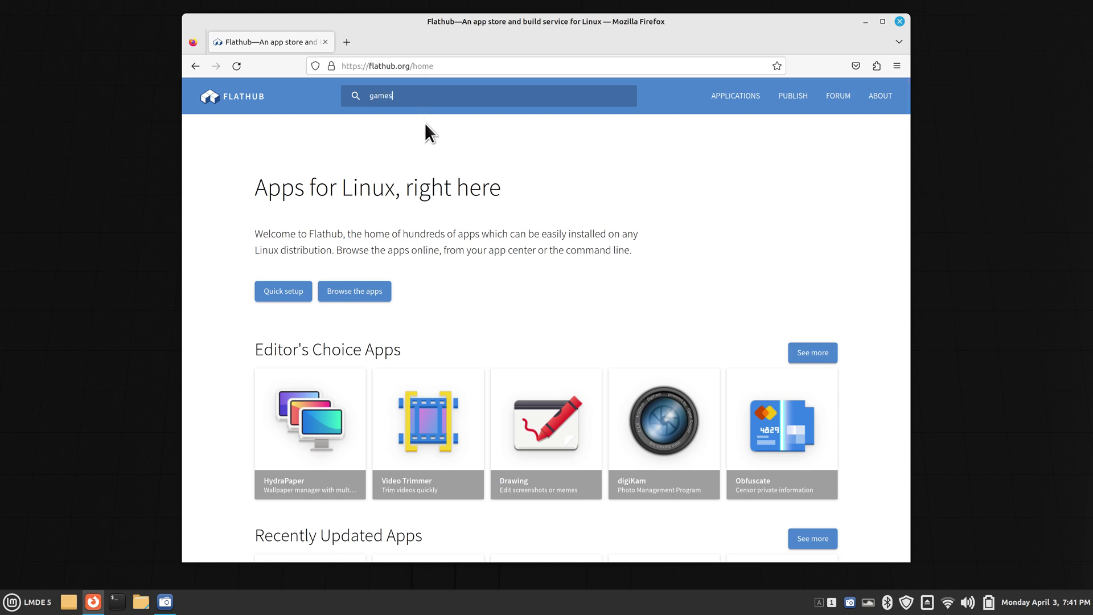
key("Return")
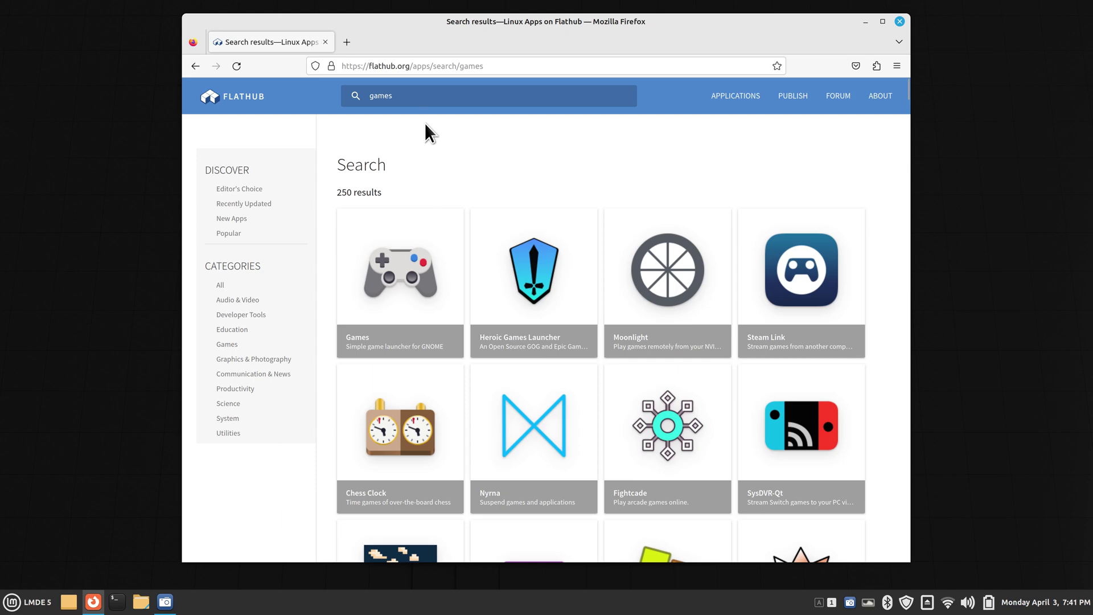
Download the Springlobby flatpakref from its Flathub page, then close Firefox.
scroll(525, 171, "down", 6)
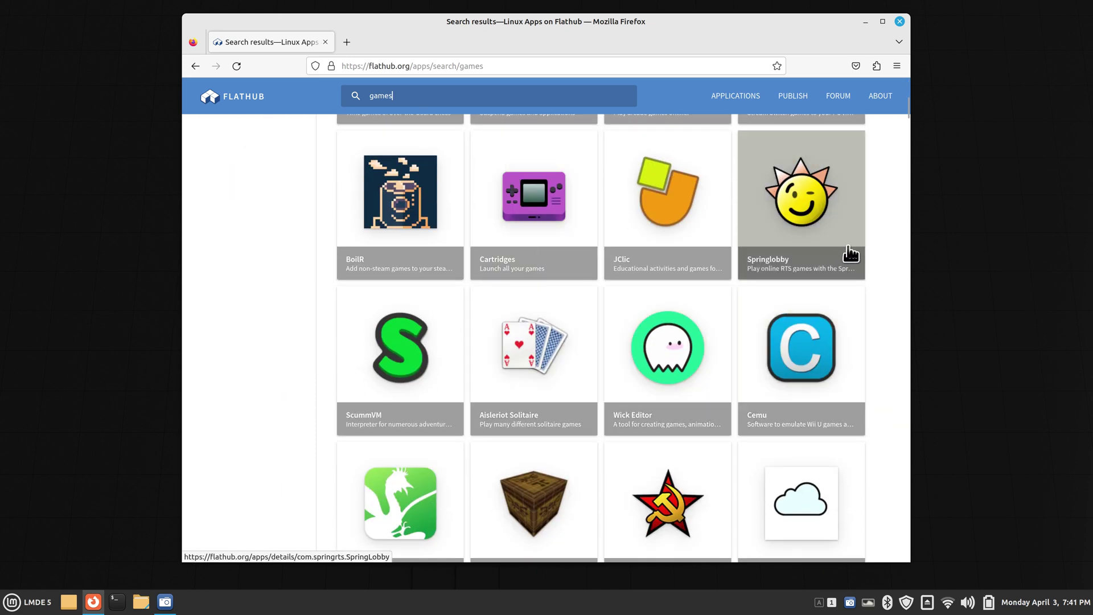
left_click(800, 200)
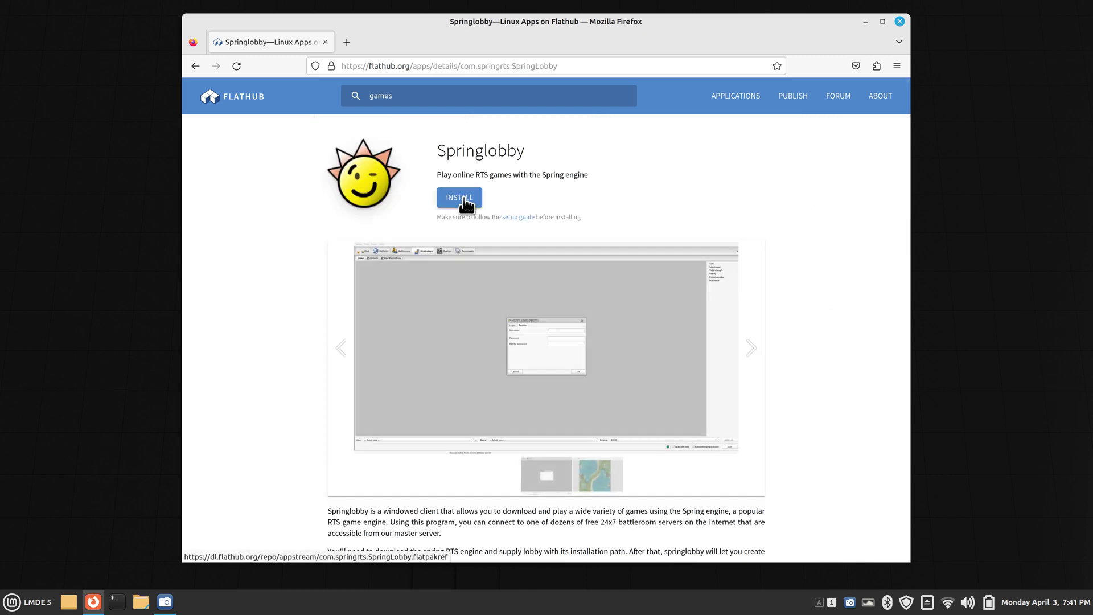
left_click(462, 199)
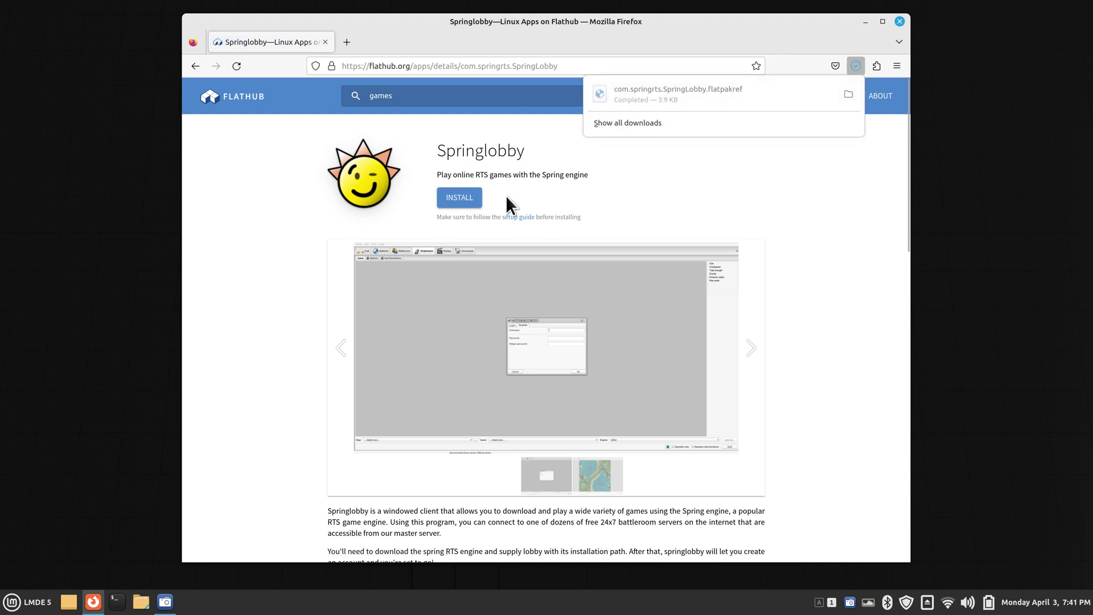
left_click(899, 22)
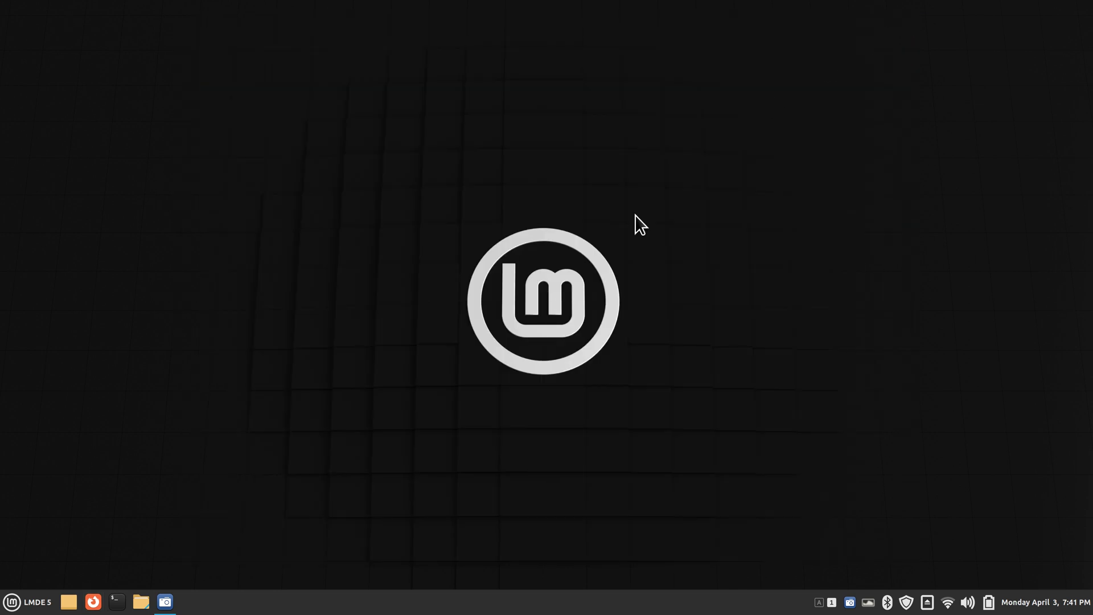
In the Nemo home folder, hide hidden files, enter Downloads and select the SpringLobby flatpakref.
left_click(142, 604)
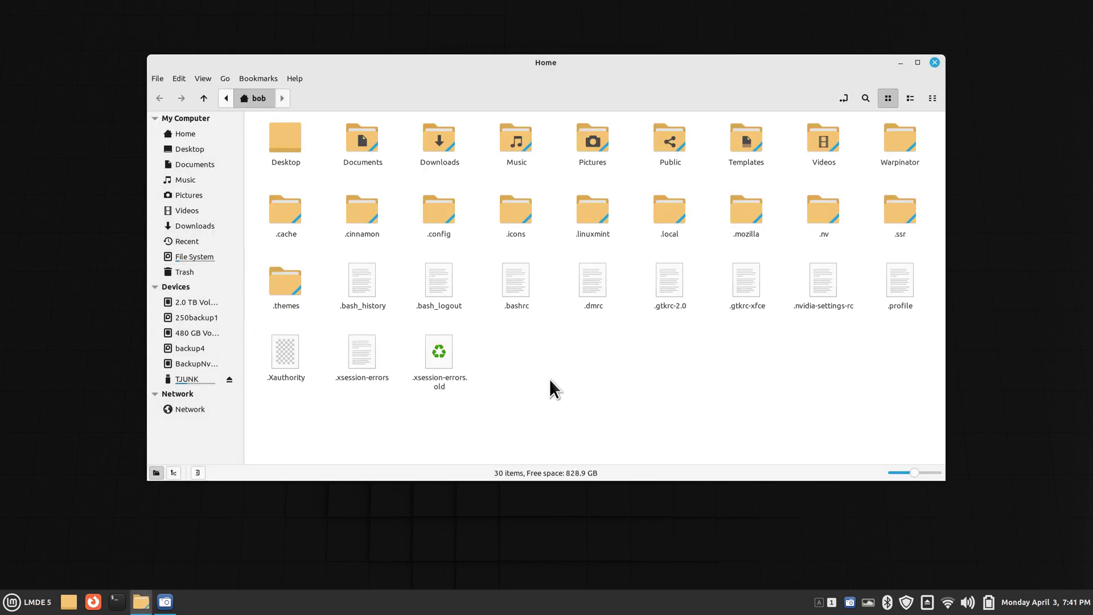
key("ctrl+h")
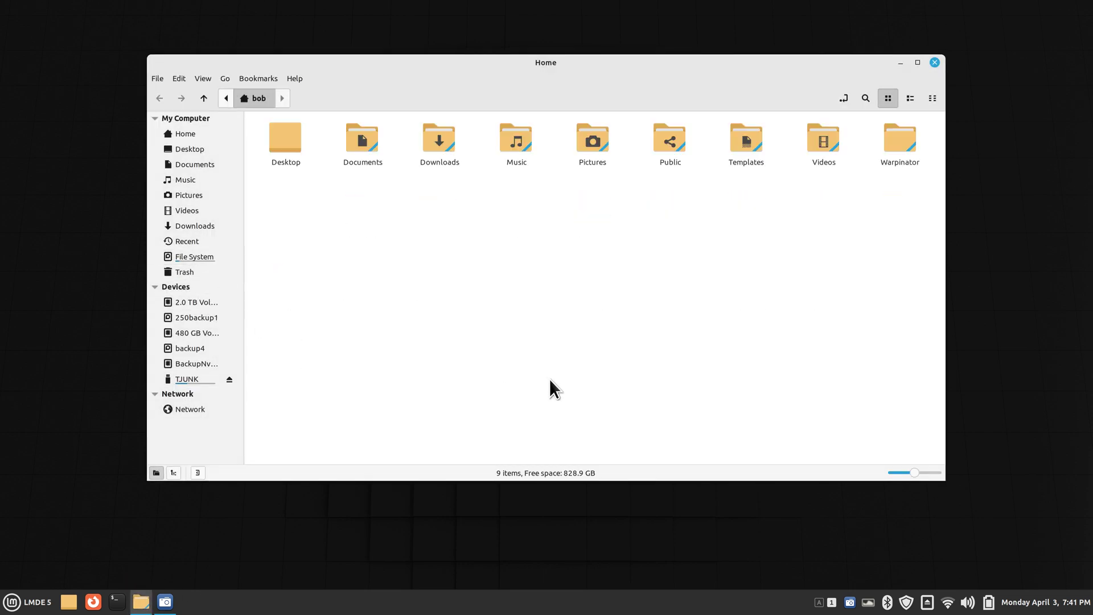
double_click(439, 138)
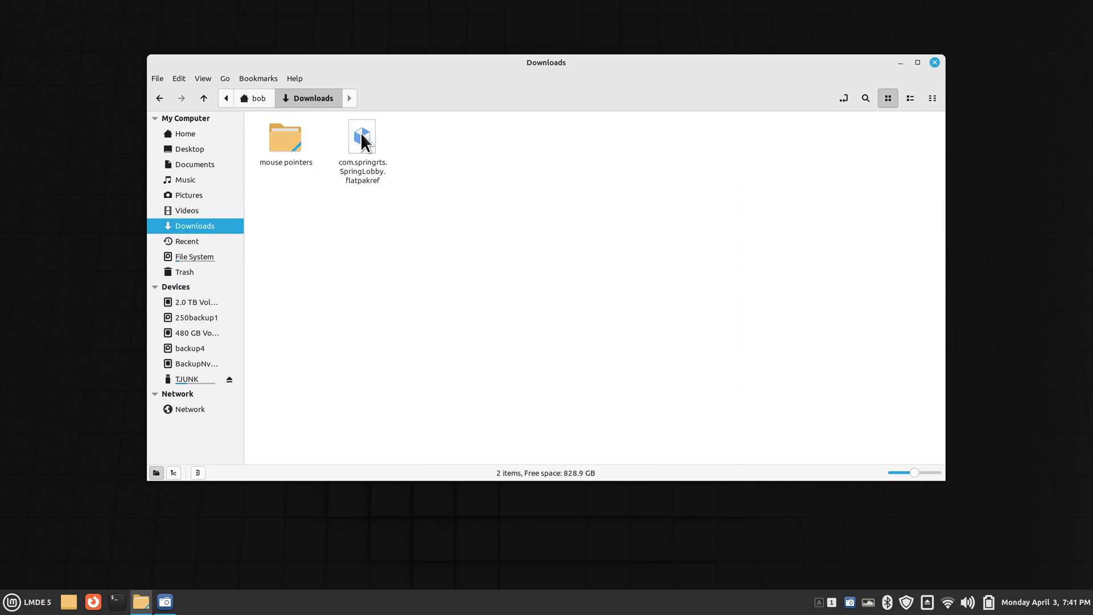
left_click(361, 134)
Open the SpringLobby flatpakref in Software Manager, authenticating with the account password.
double_click(361, 133)
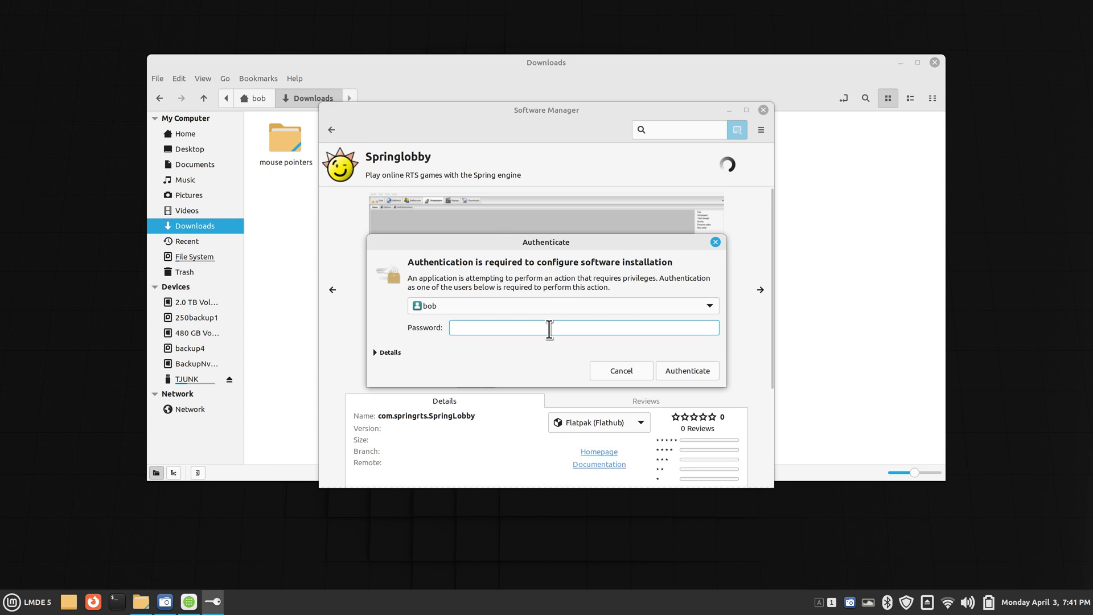
type("••••••••••")
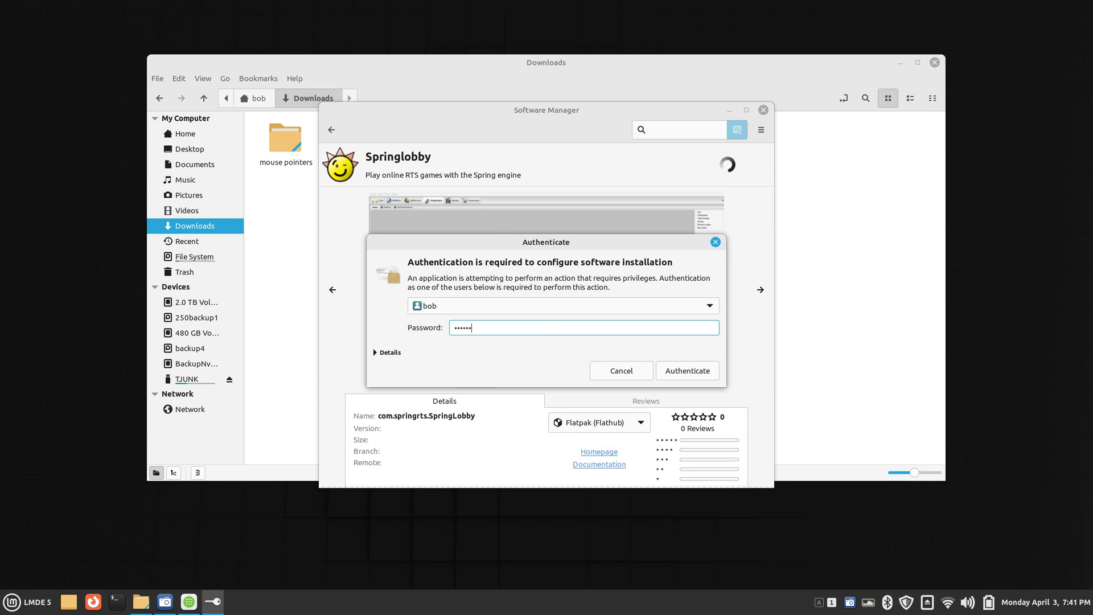
key("Return")
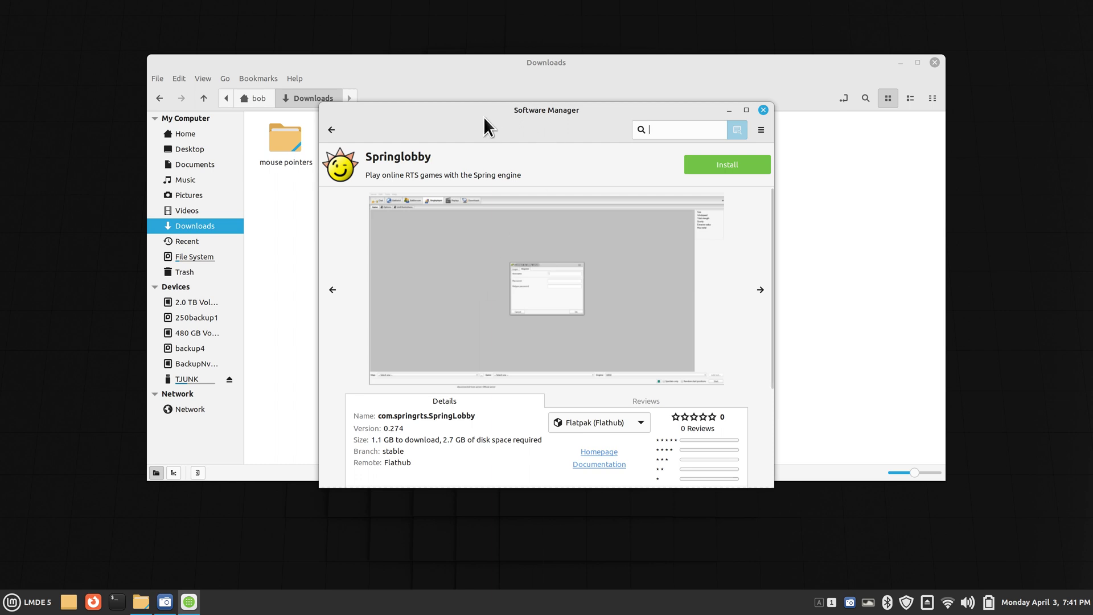
left_click_drag(491, 120, 508, 180)
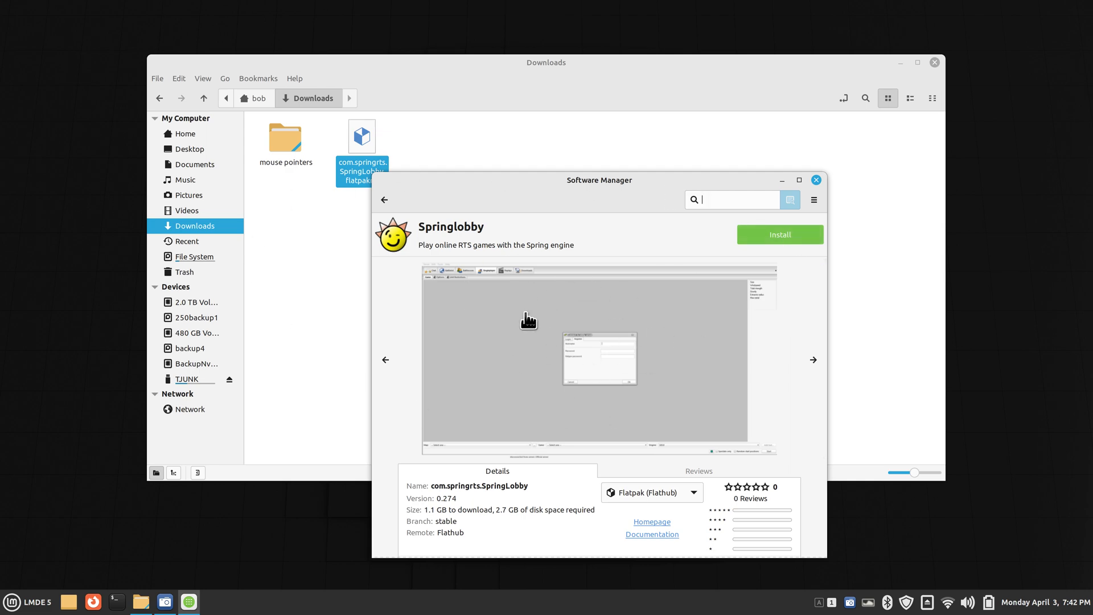
Close Software Manager, delete the flatpakref from Downloads, and close the Downloads window.
left_click(817, 180)
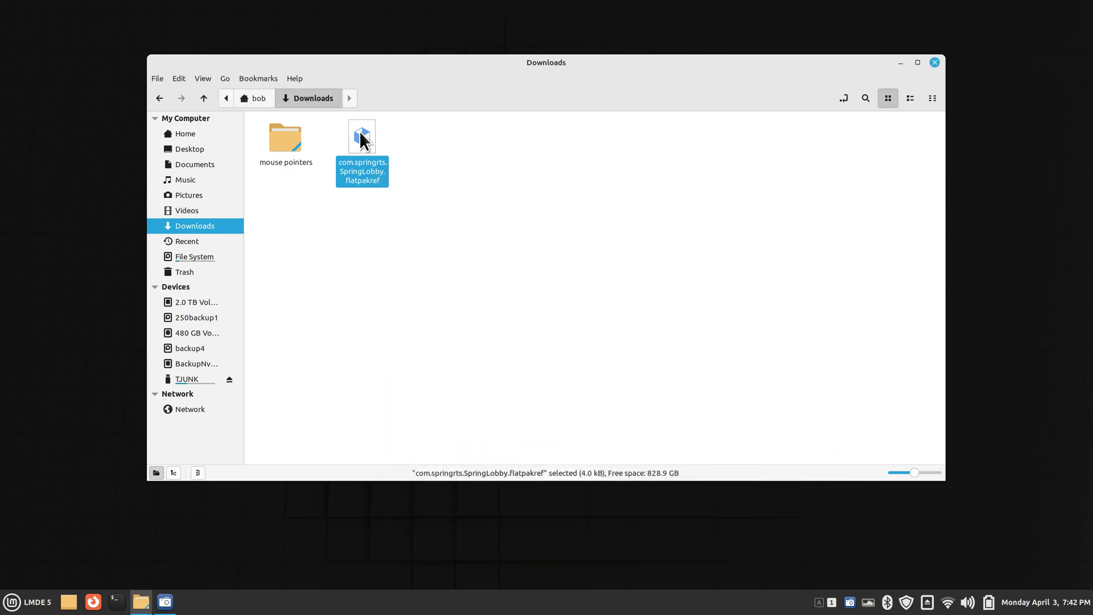
left_click_drag(457, 125, 333, 213)
key("Delete")
left_click(934, 61)
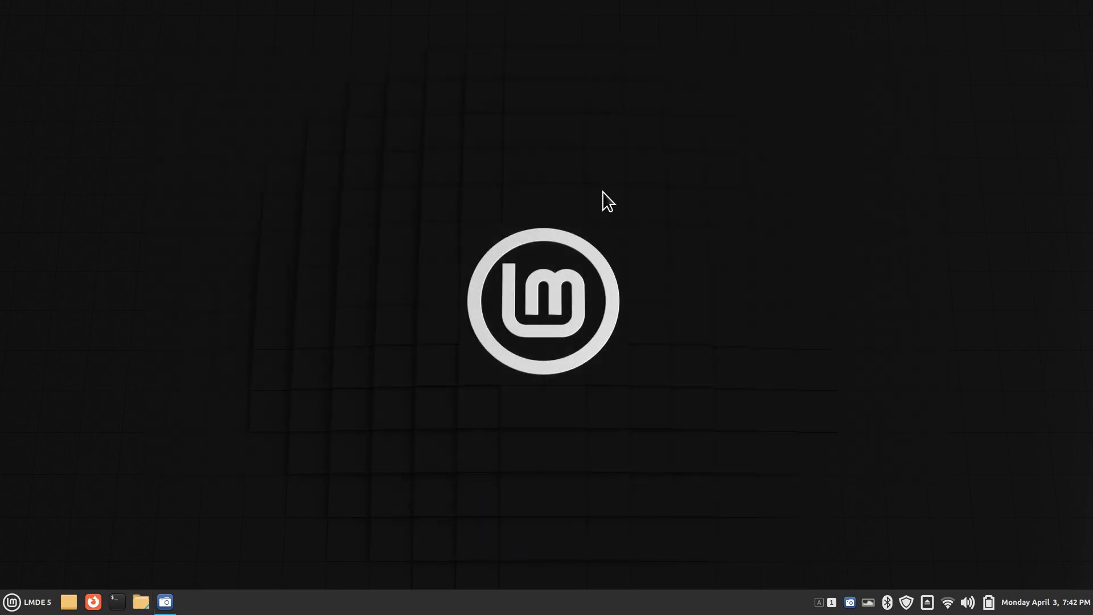
left_click(17, 601)
left_click(32, 355)
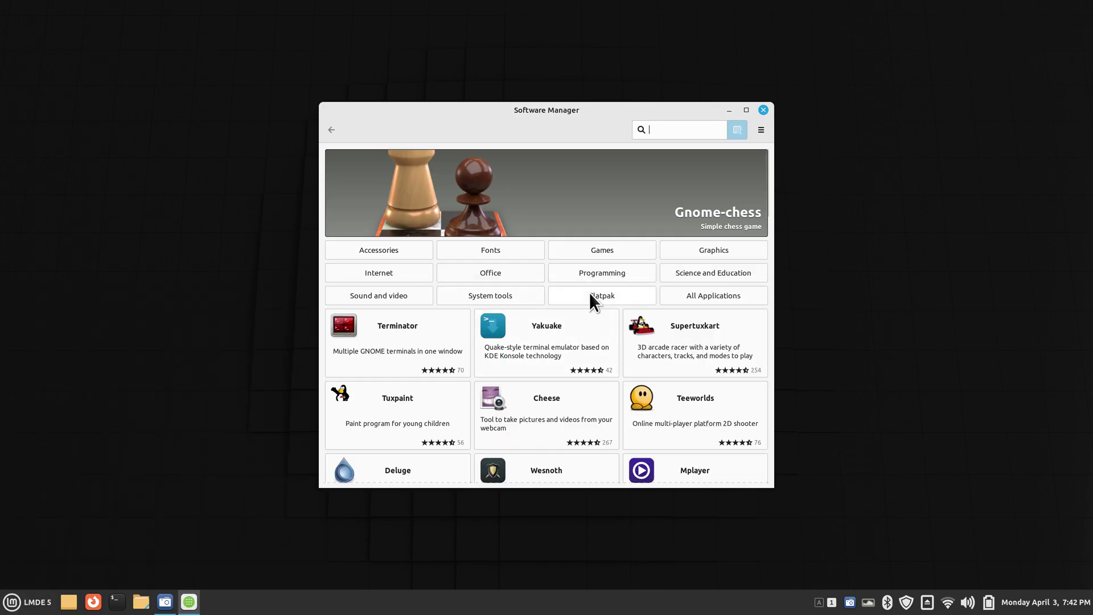
left_click(593, 295)
scroll(531, 244, "down", 5)
scroll(533, 243, "up", 5)
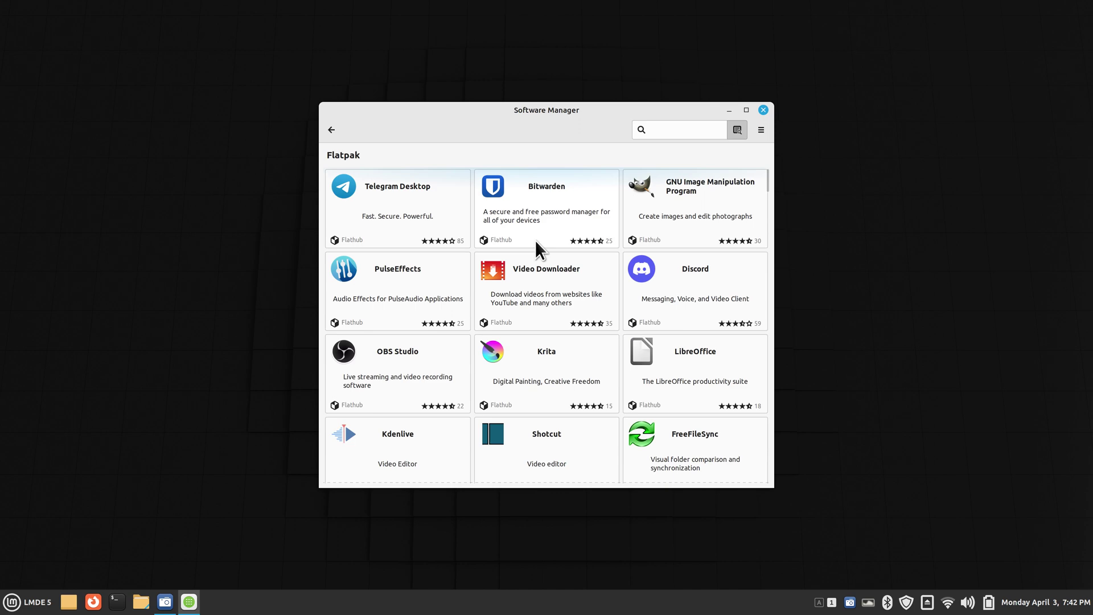
left_click(648, 128)
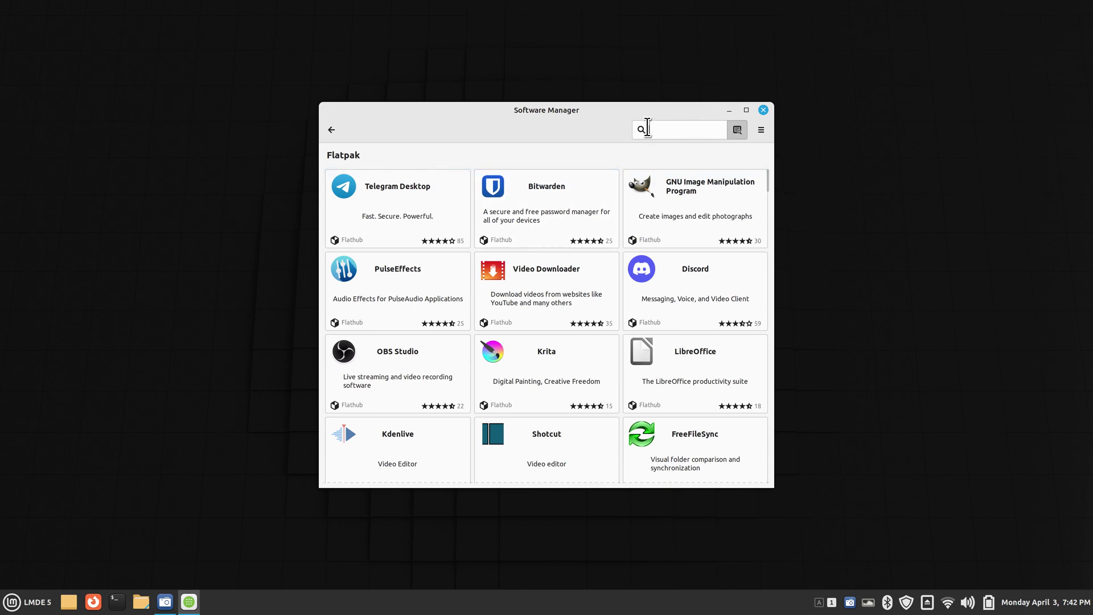
left_click(763, 110)
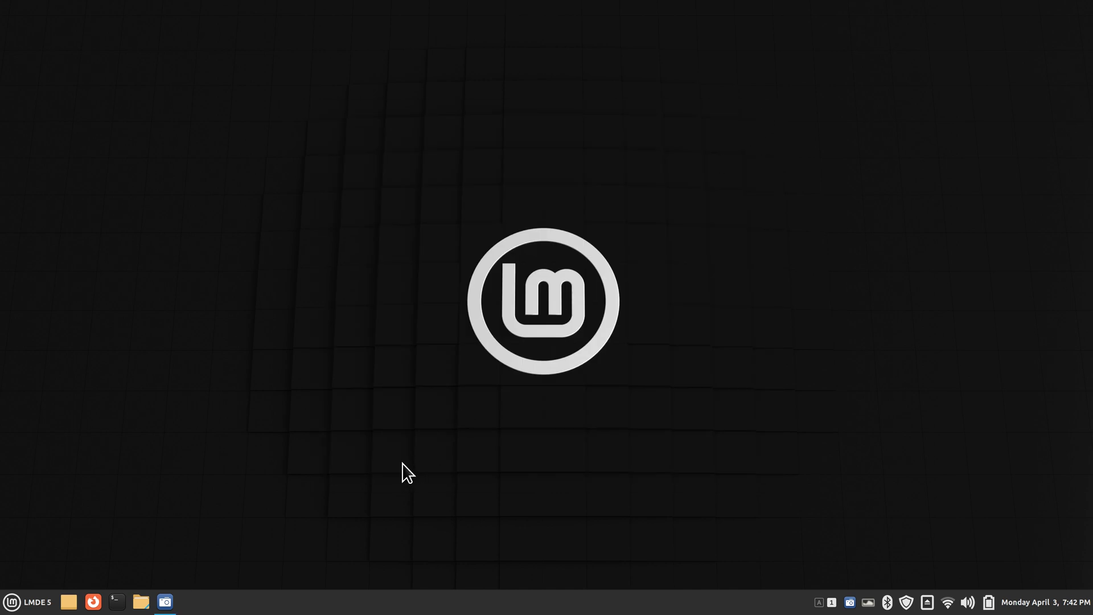